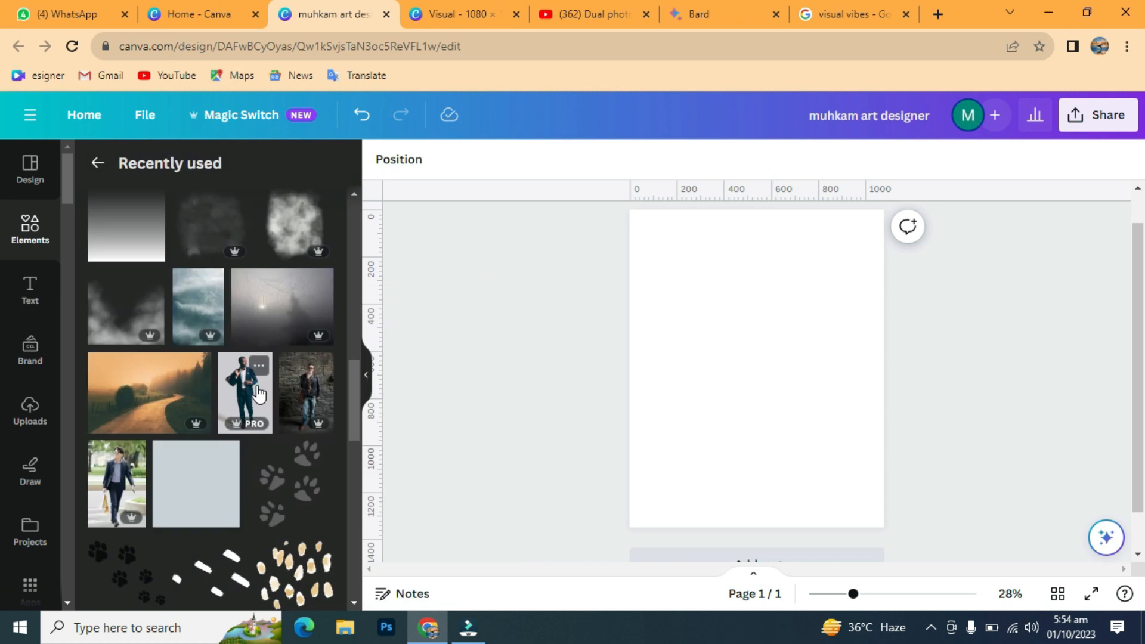
Step: Add the man-with-bag photo to the page and remove its background with BG Remover
left_click(365, 376)
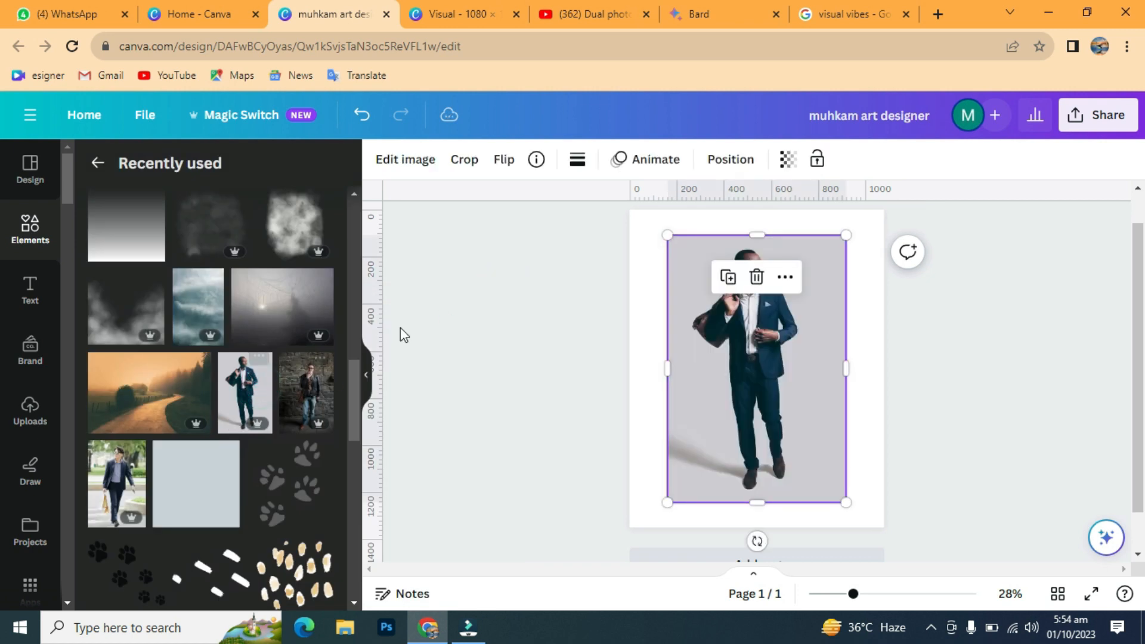
left_click(406, 160)
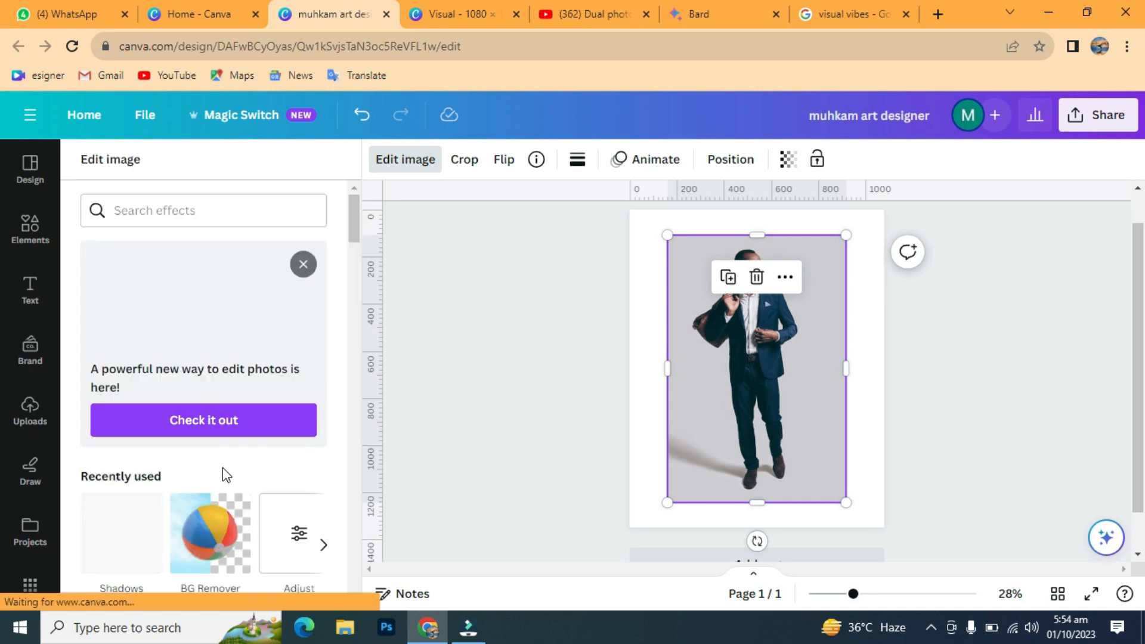
scroll(222, 468, "down", 3)
left_click(210, 372)
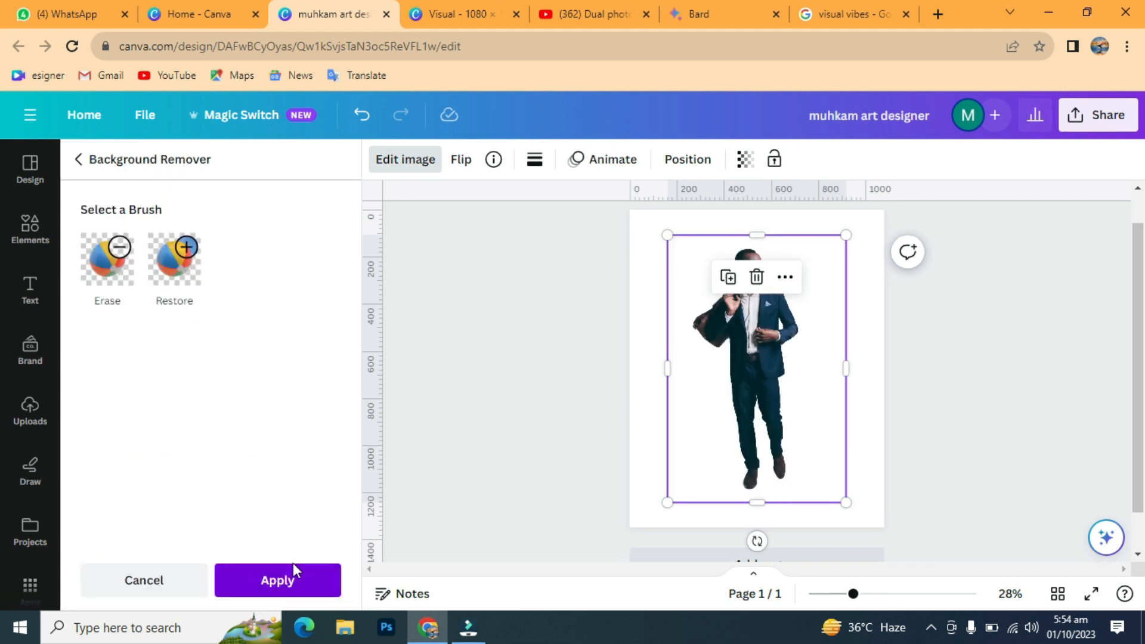
left_click(288, 578)
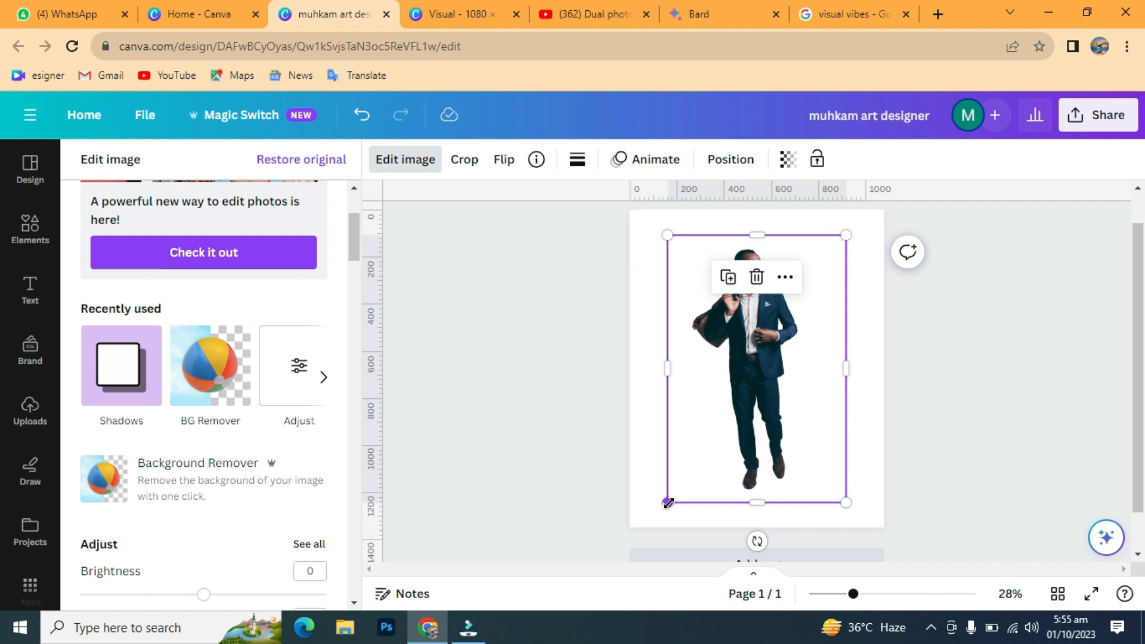
Step: Enlarge the cut-out man photo past the page edges and reposition it to fill the page
left_click_drag(853, 593, 831, 593)
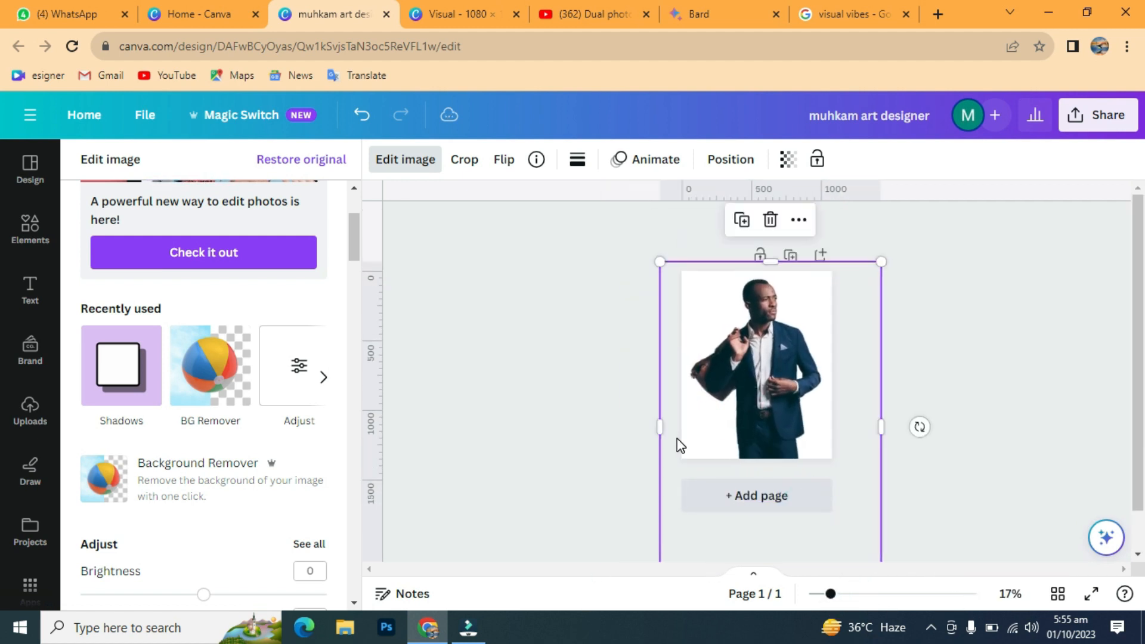
scroll(673, 476, "down", 1)
left_click_drag(662, 548, 654, 576)
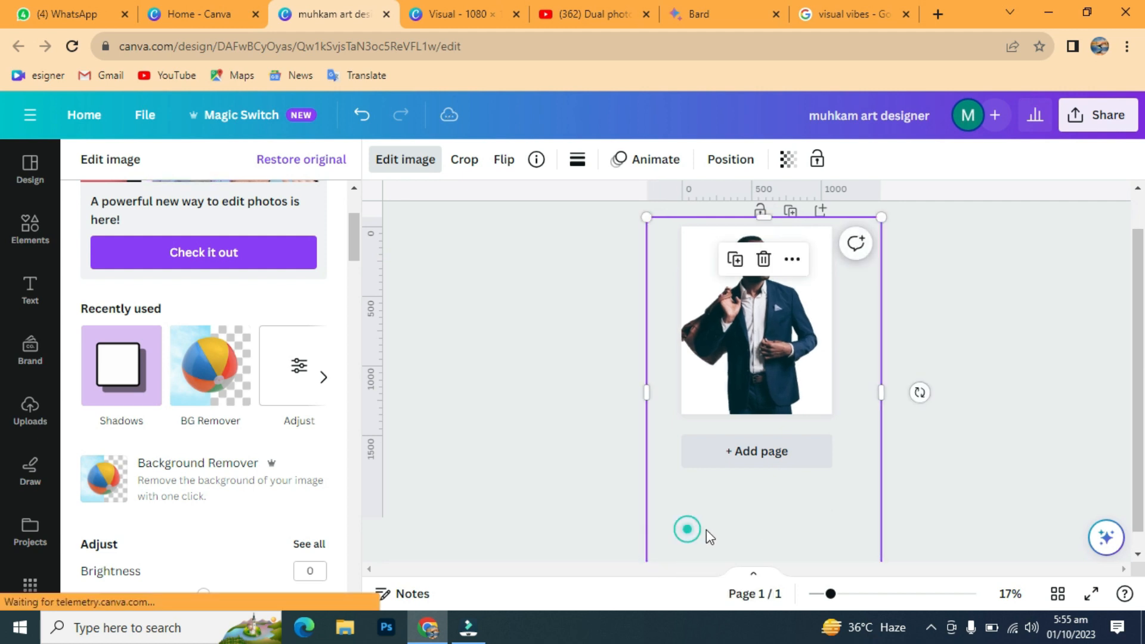
left_click_drag(766, 346, 770, 353)
left_click(997, 386)
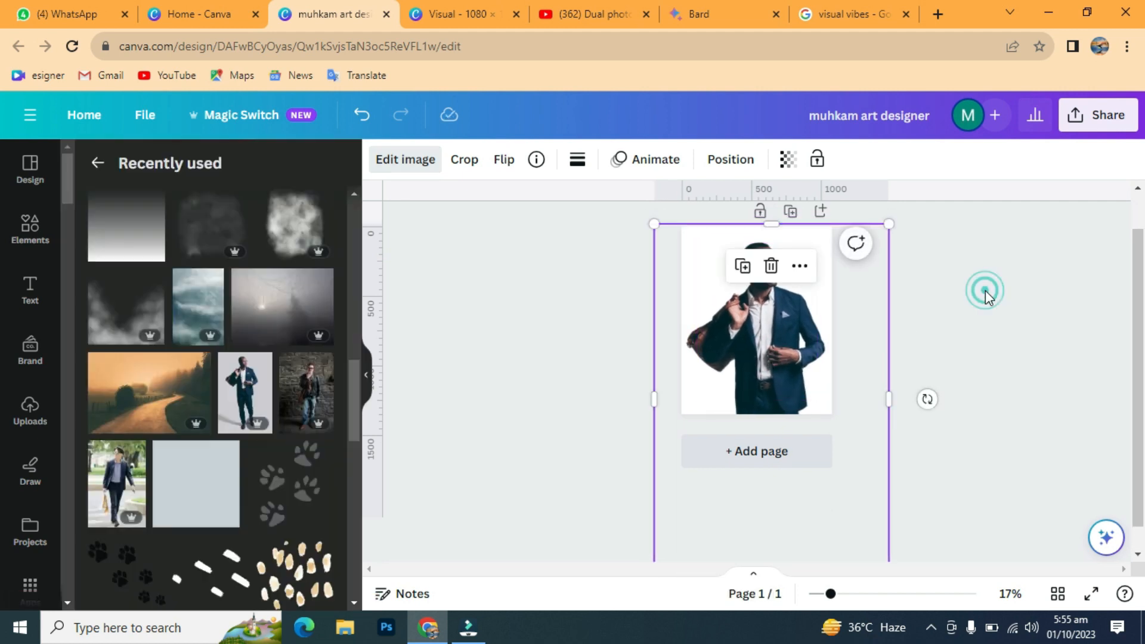
left_click_drag(831, 593, 851, 594)
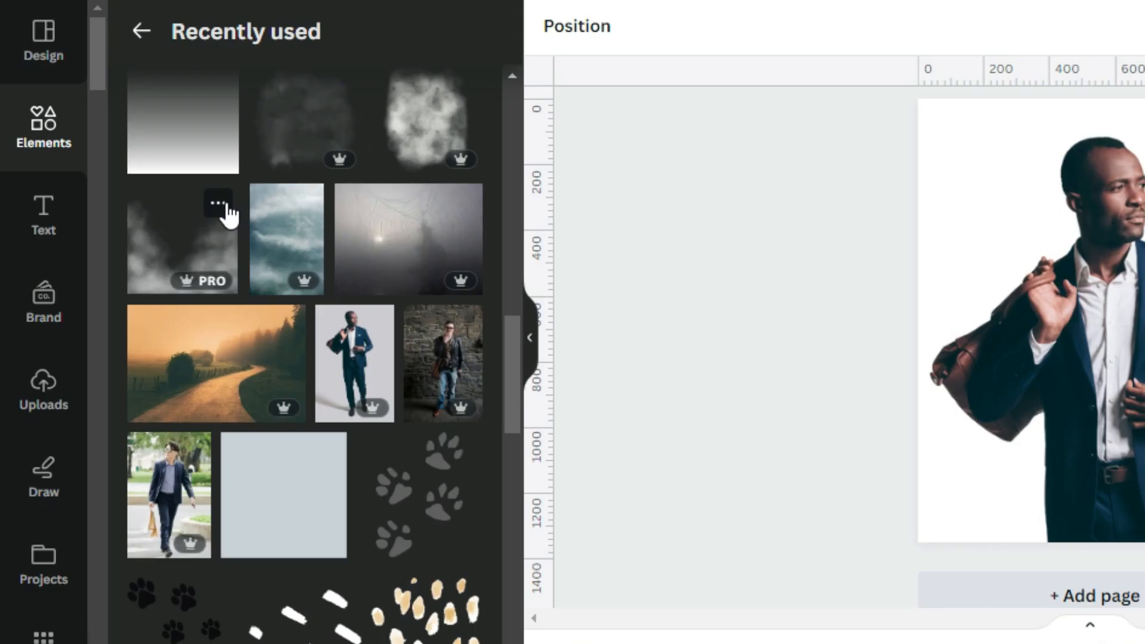
left_click(153, 283)
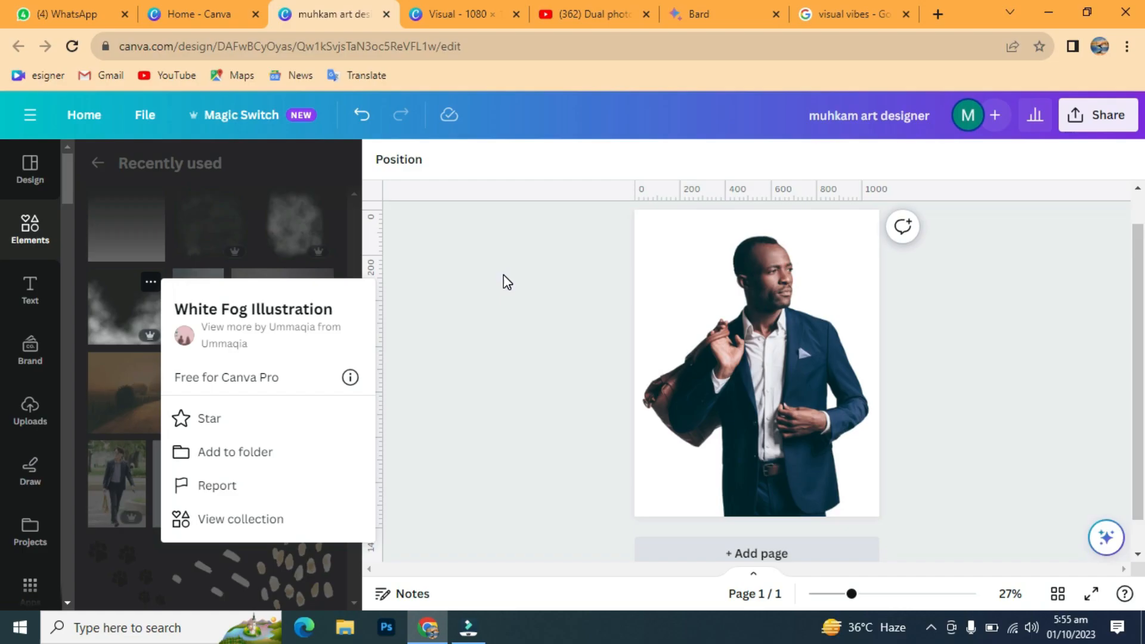
Step: Add the White Fog Illustration low on the photo, stretched across the page width
left_click(729, 192)
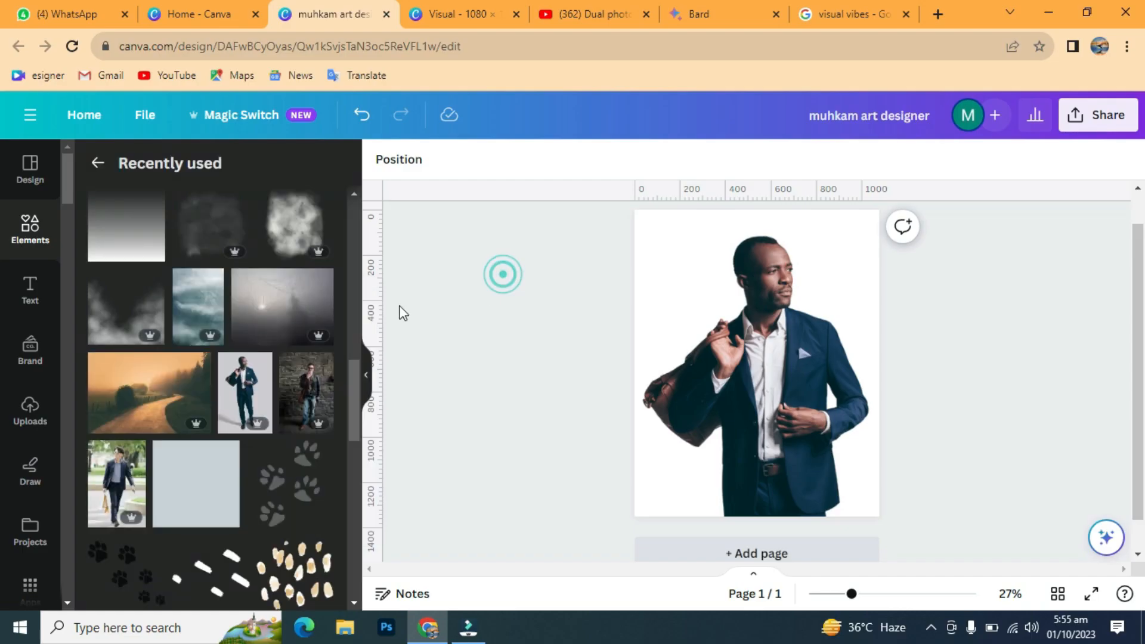
left_click(140, 253)
left_click_drag(701, 448, 677, 504)
left_click_drag(823, 322, 894, 293)
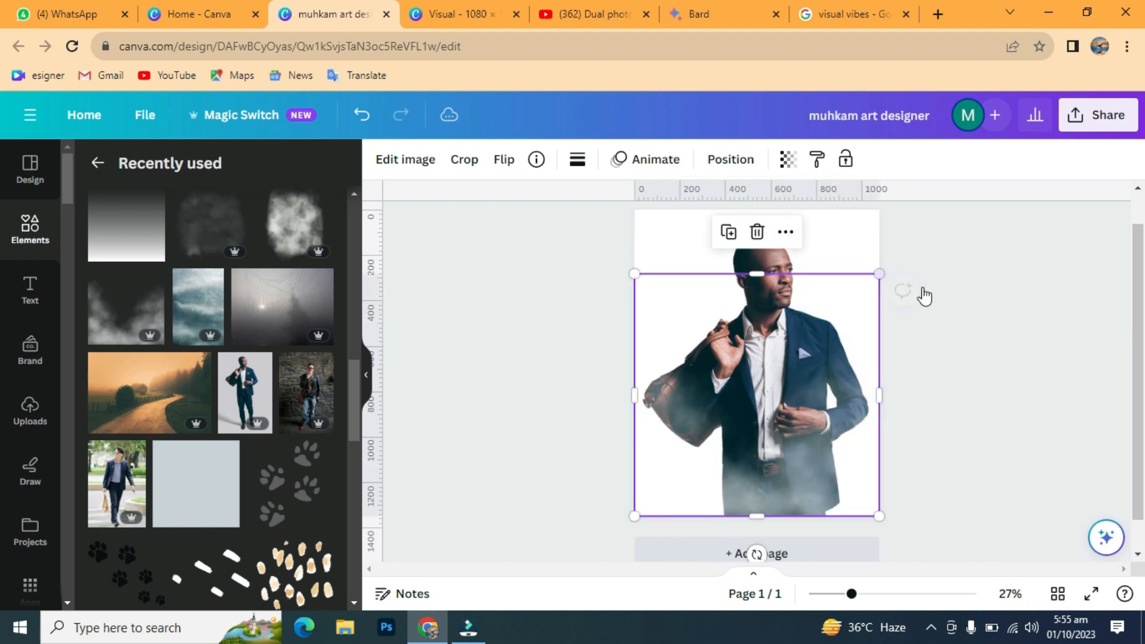
left_click(979, 268)
left_click(710, 460)
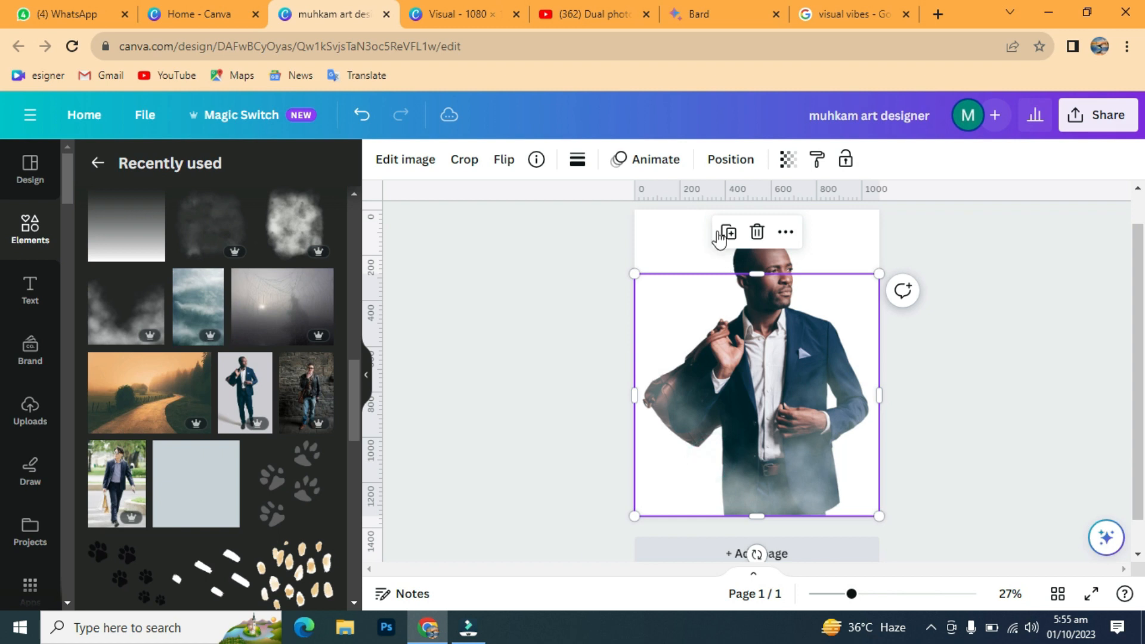
Step: Make two horizontally mirrored duplicates of the fog and nudge them into place
left_click(728, 232)
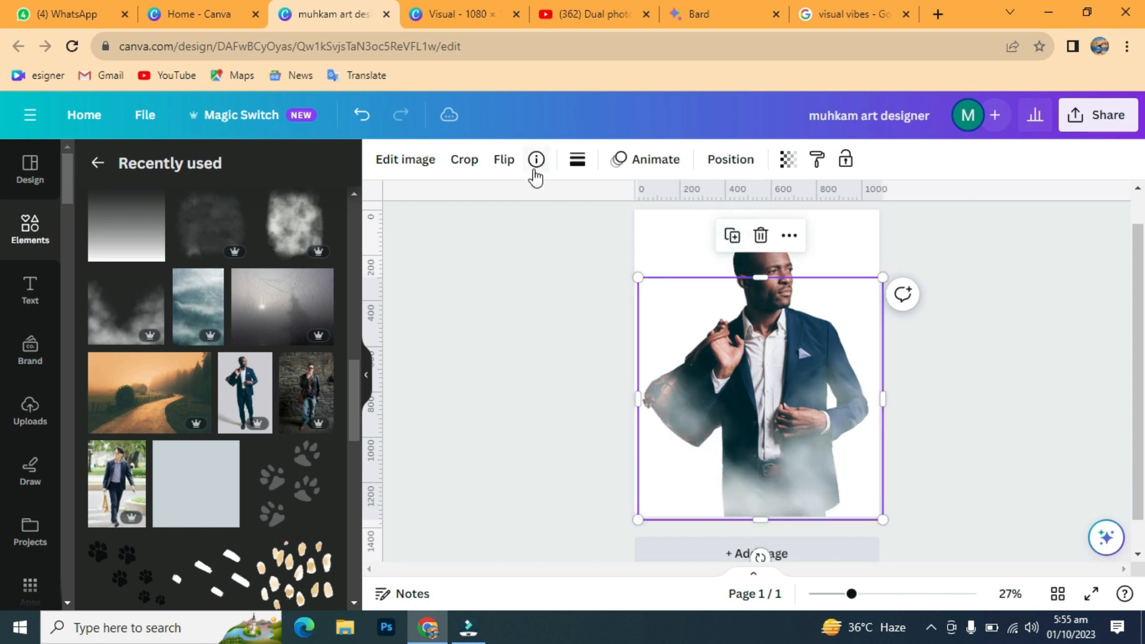
left_click(511, 170)
left_click(543, 203)
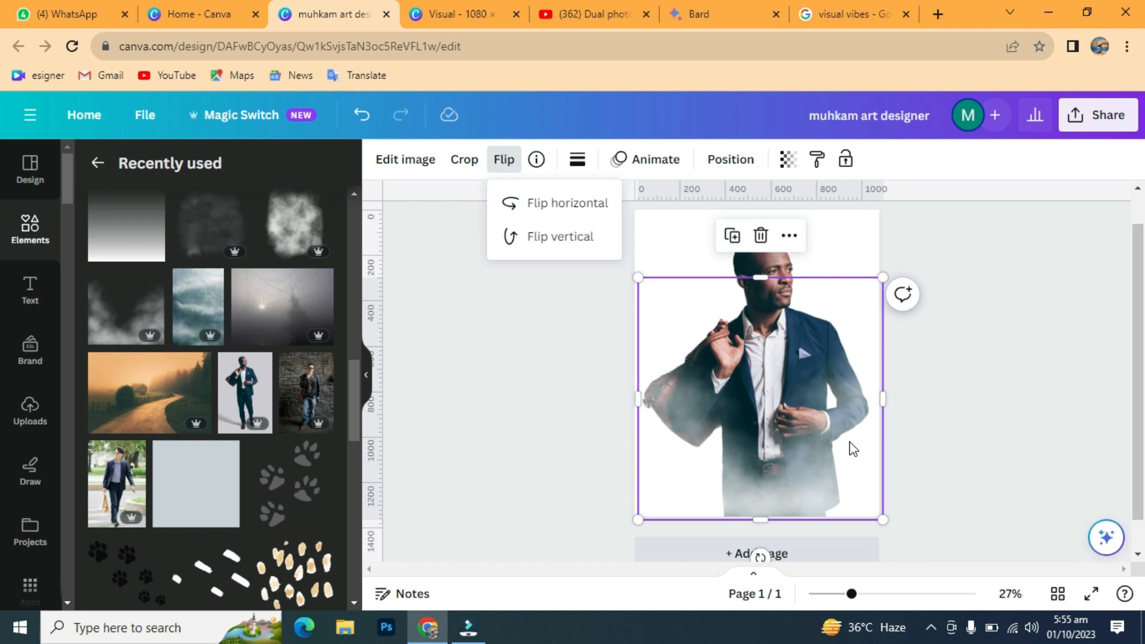
left_click_drag(853, 448, 845, 448)
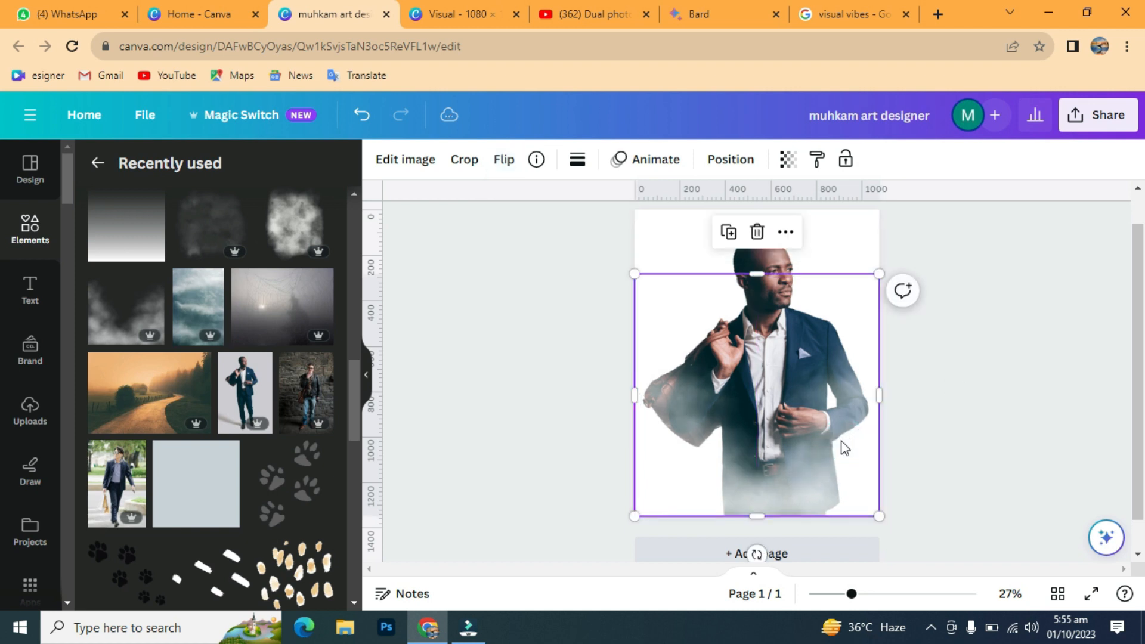
left_click(727, 232)
left_click_drag(743, 414, 740, 417)
left_click(505, 160)
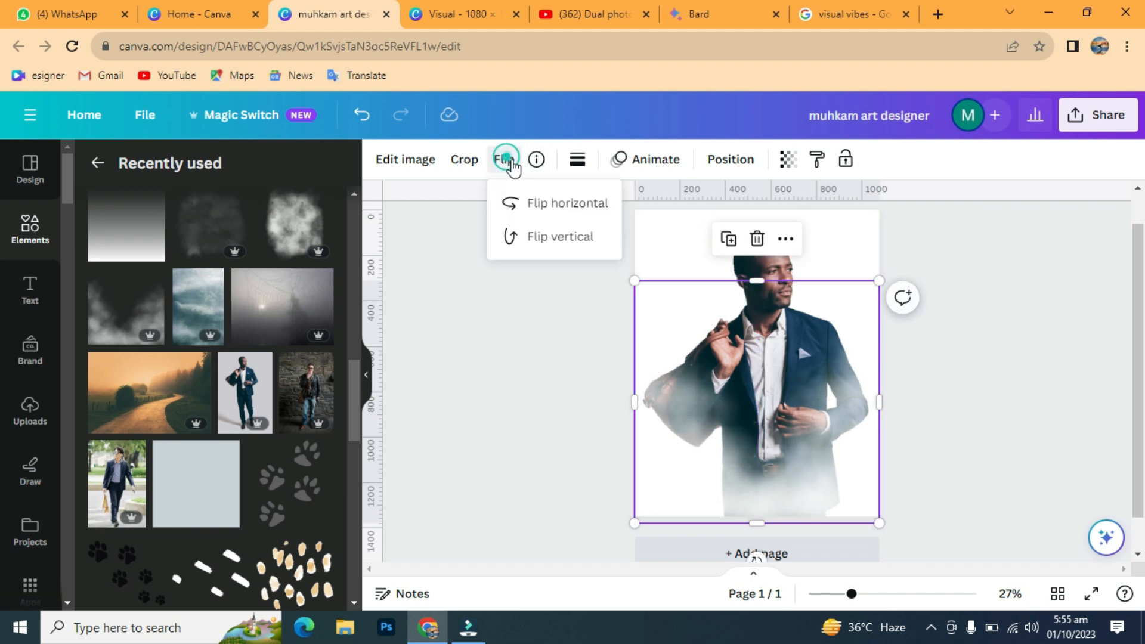
left_click(536, 203)
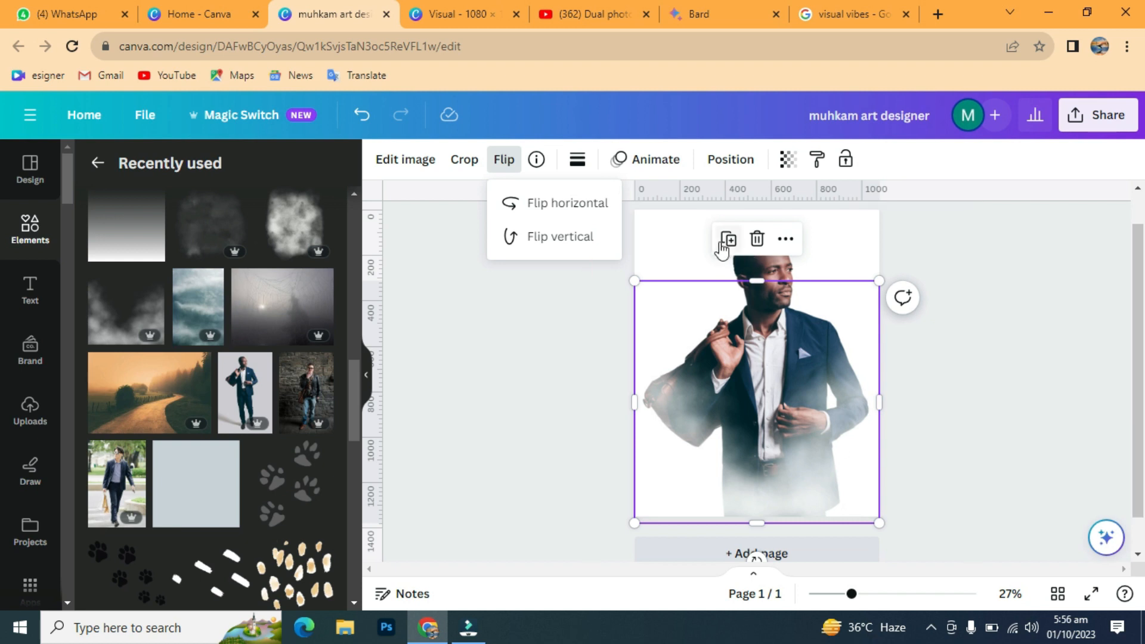
Step: Add two more horizontally flipped fog copies, moving the last toward the page centre
left_click(728, 238)
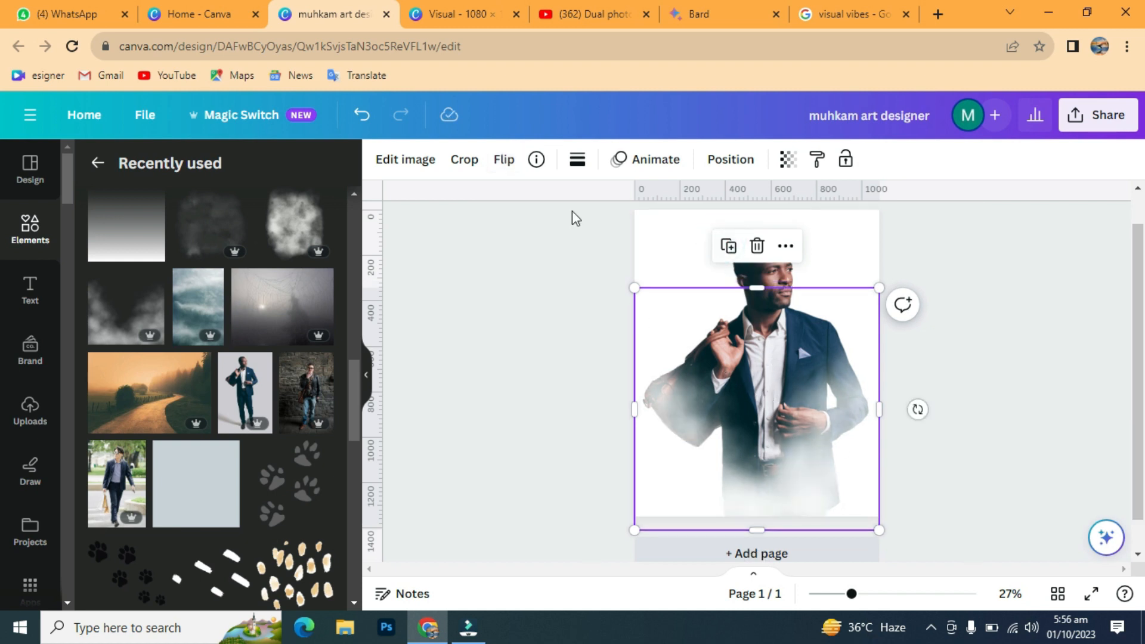
left_click(504, 159)
left_click(530, 203)
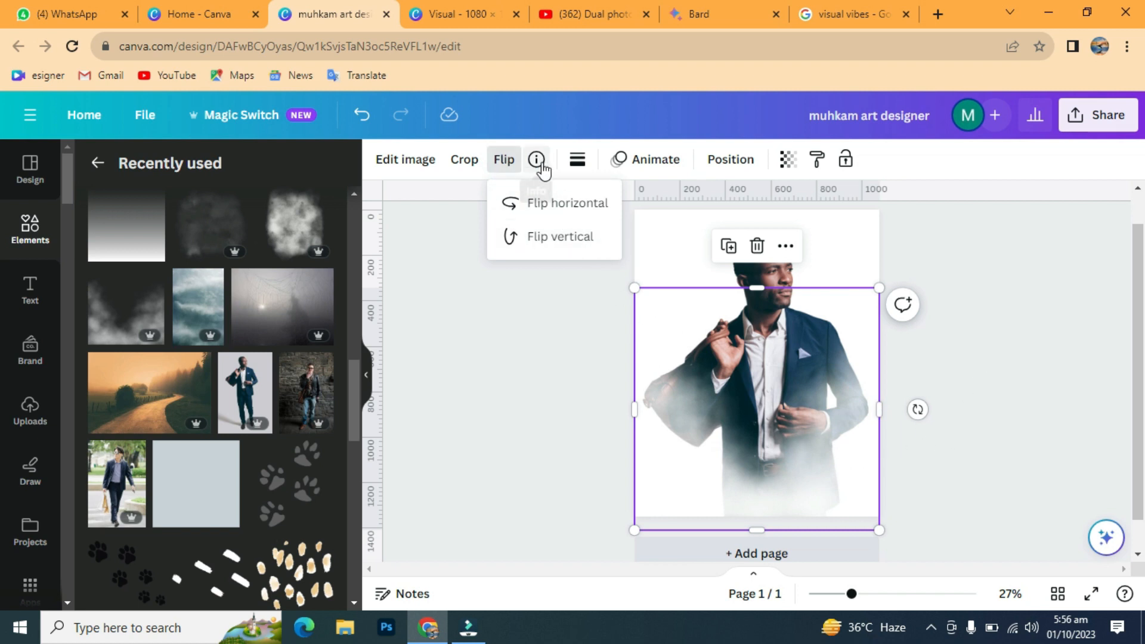
left_click(728, 247)
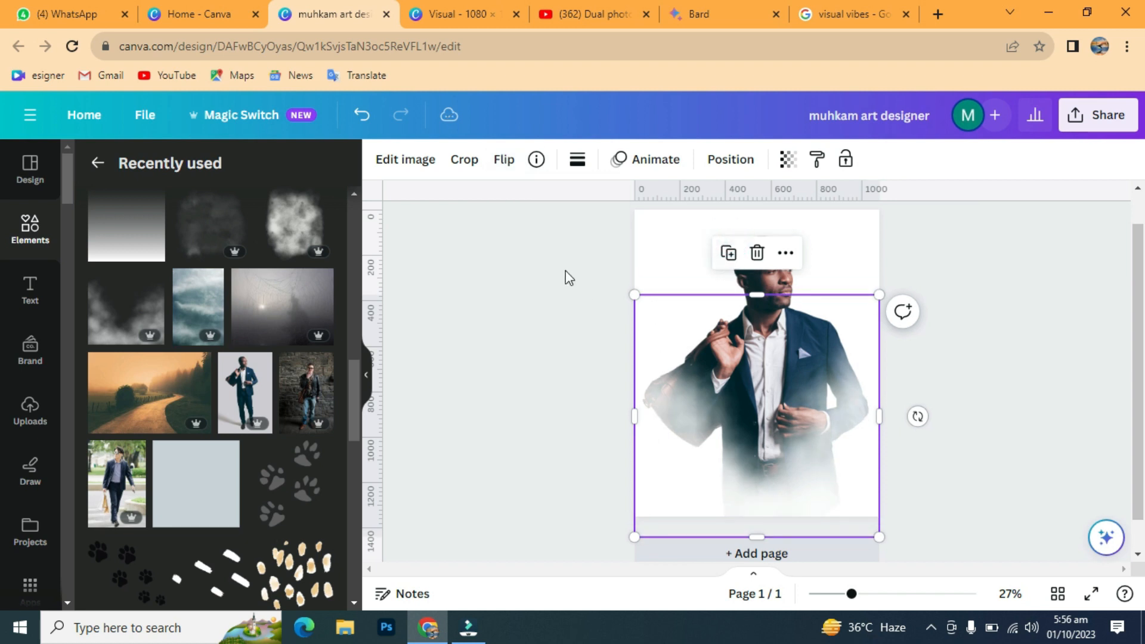
left_click(505, 159)
left_click(531, 203)
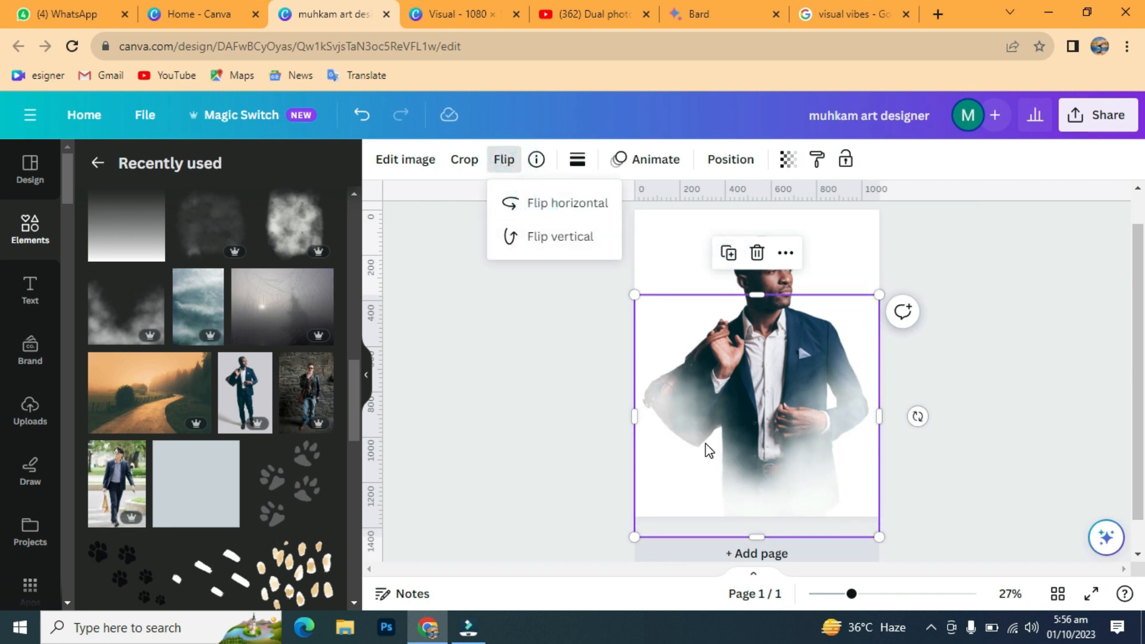
left_click_drag(708, 449, 704, 439)
left_click(981, 335)
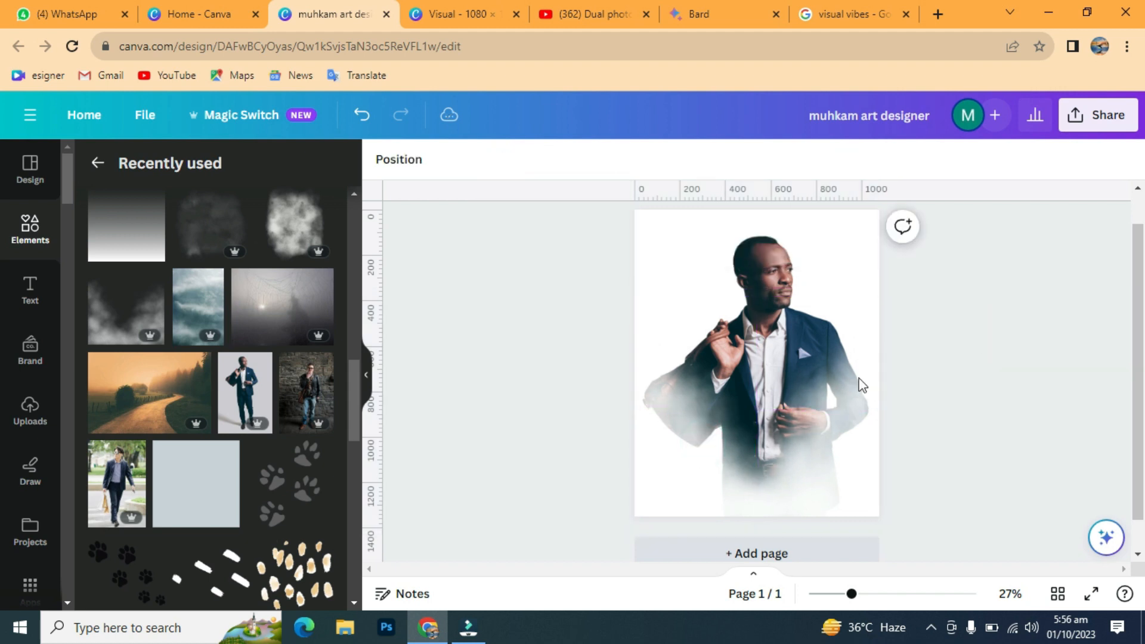
Step: Duplicate the top fog twice, mirroring and raising each copy slightly over the man's body
left_click(660, 482)
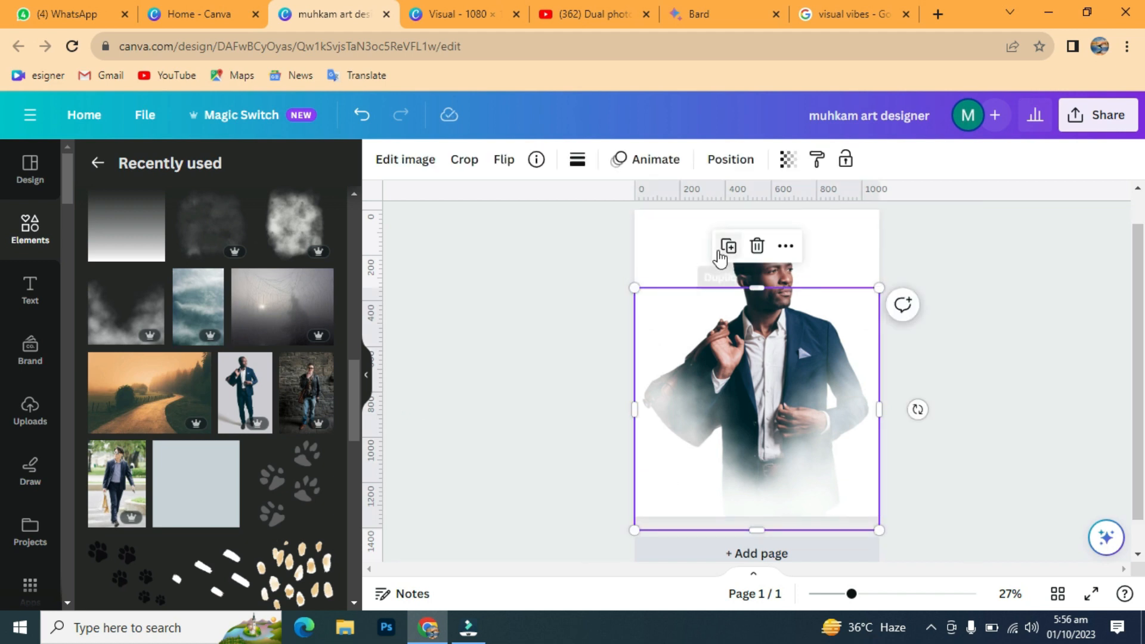
left_click(726, 247)
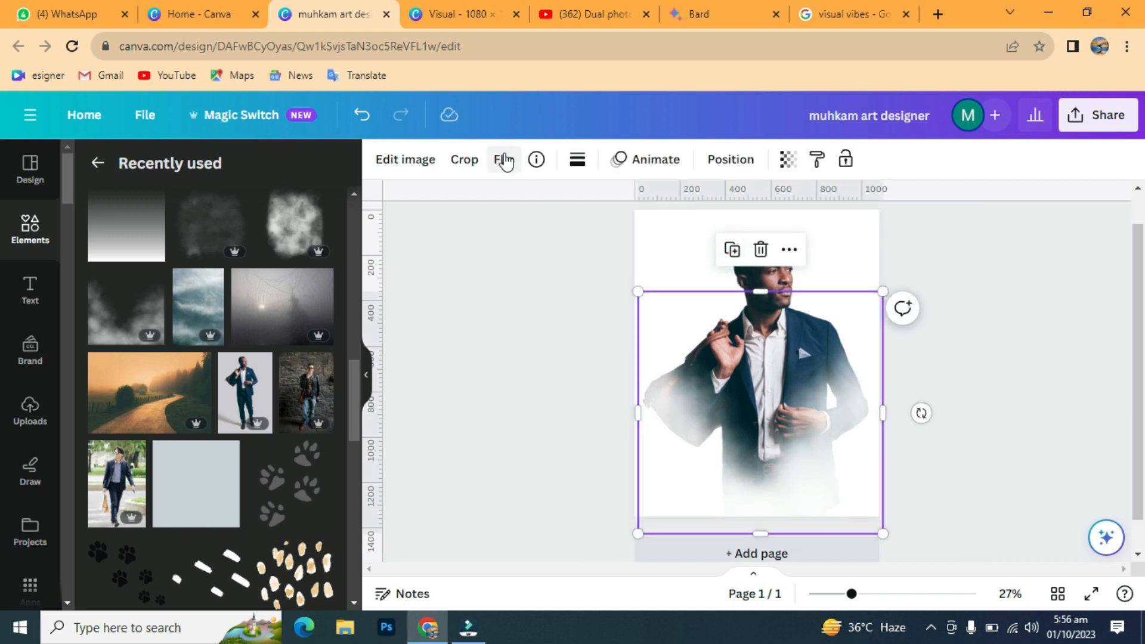
left_click(504, 159)
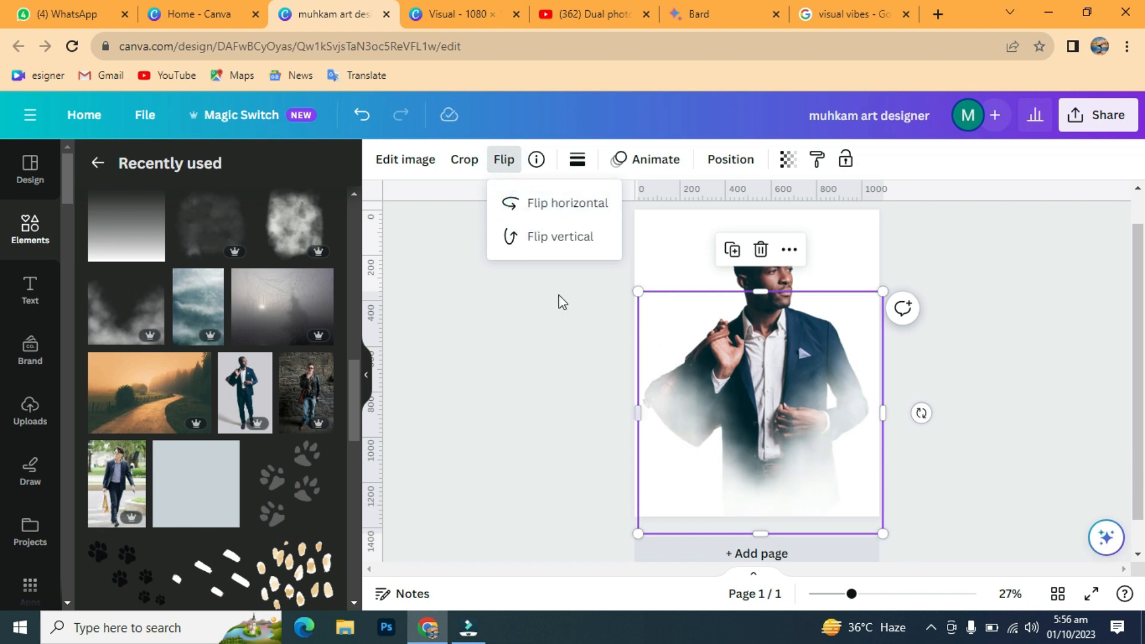
left_click_drag(679, 446, 675, 421)
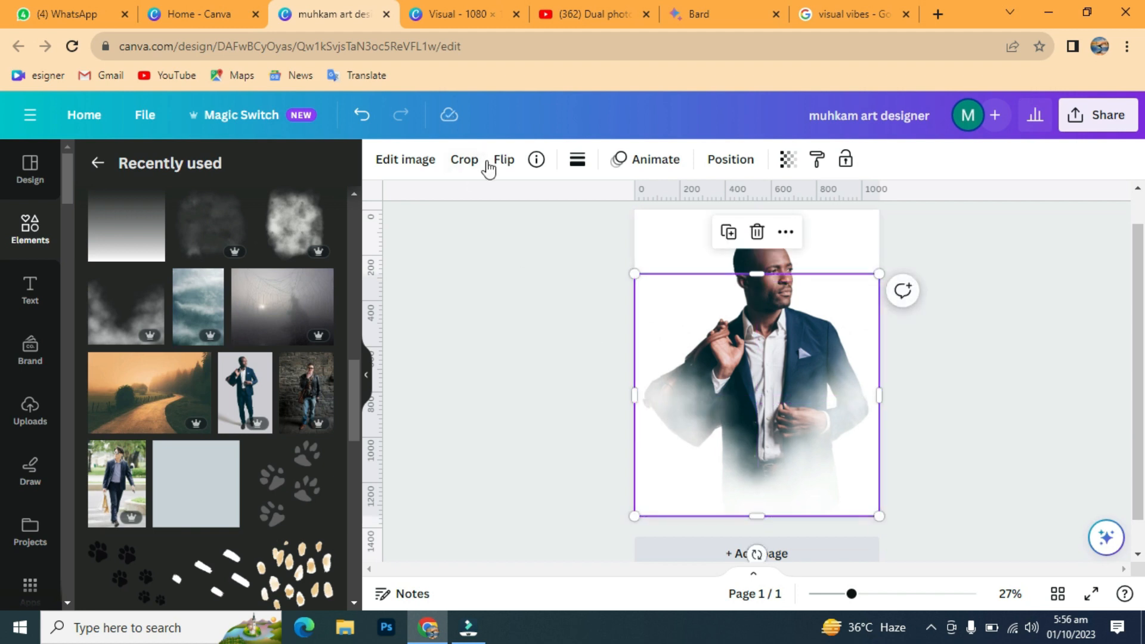
left_click(727, 232)
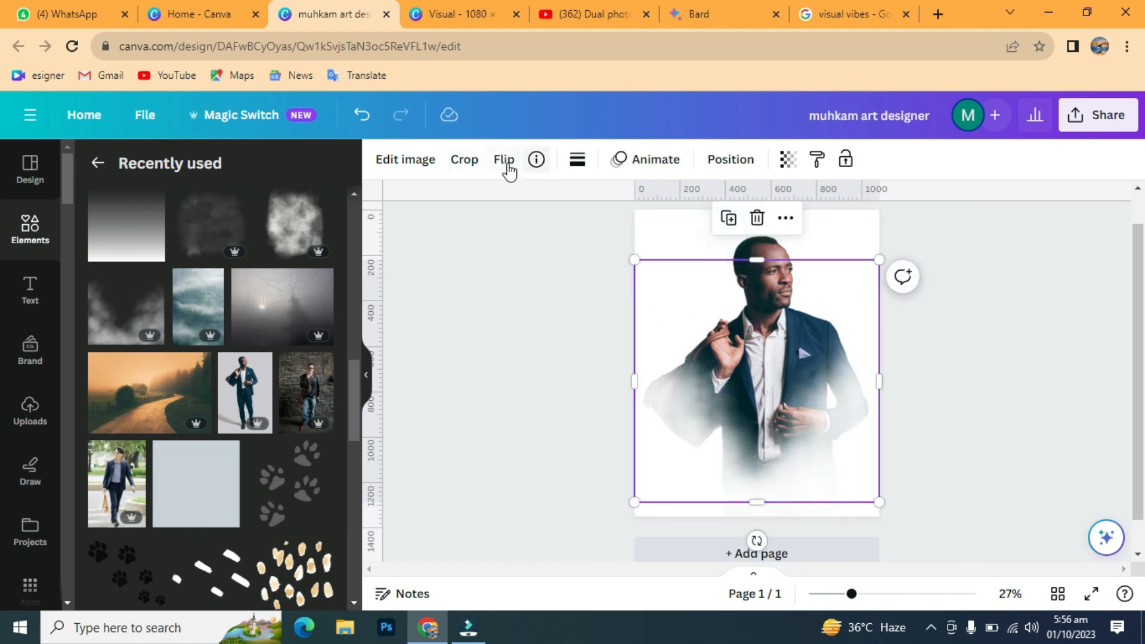
left_click(508, 172)
left_click(547, 195)
left_click(724, 441)
left_click_drag(725, 441, 723, 430)
left_click(1004, 335)
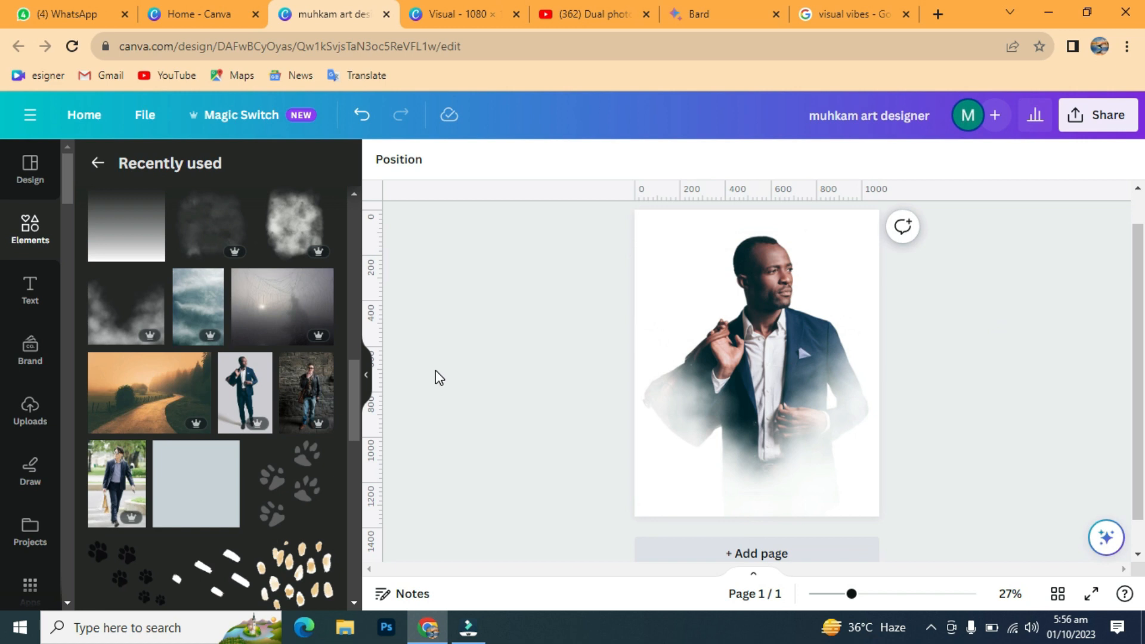
Step: Add the White Hazy Blot element and move it down over the man's lower body
scroll(343, 362, "up", 2)
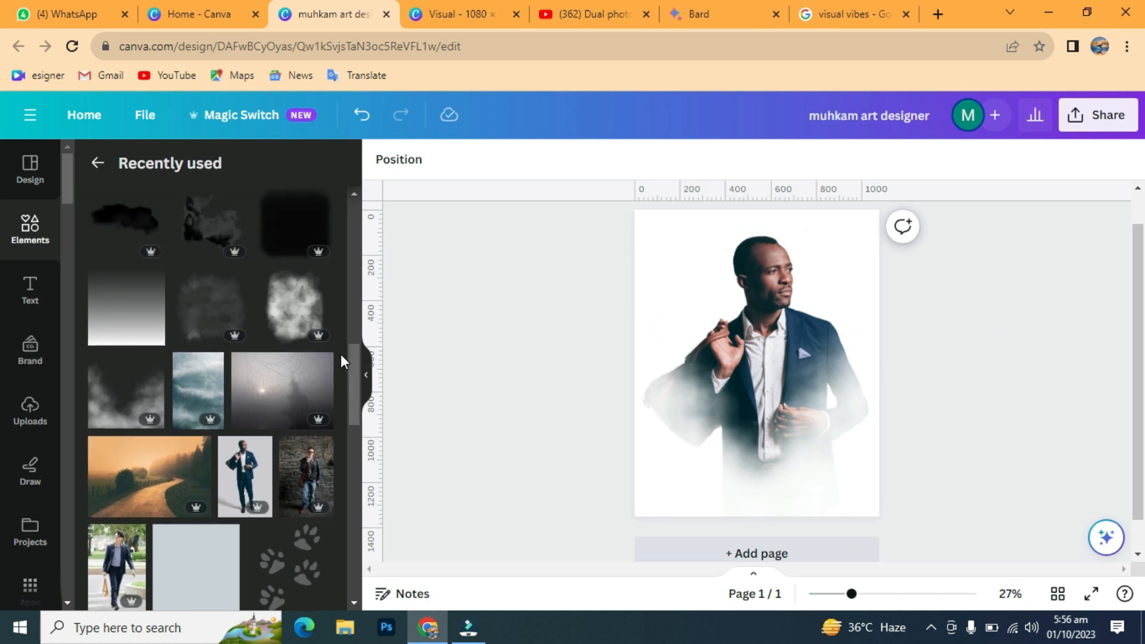
left_click(320, 281)
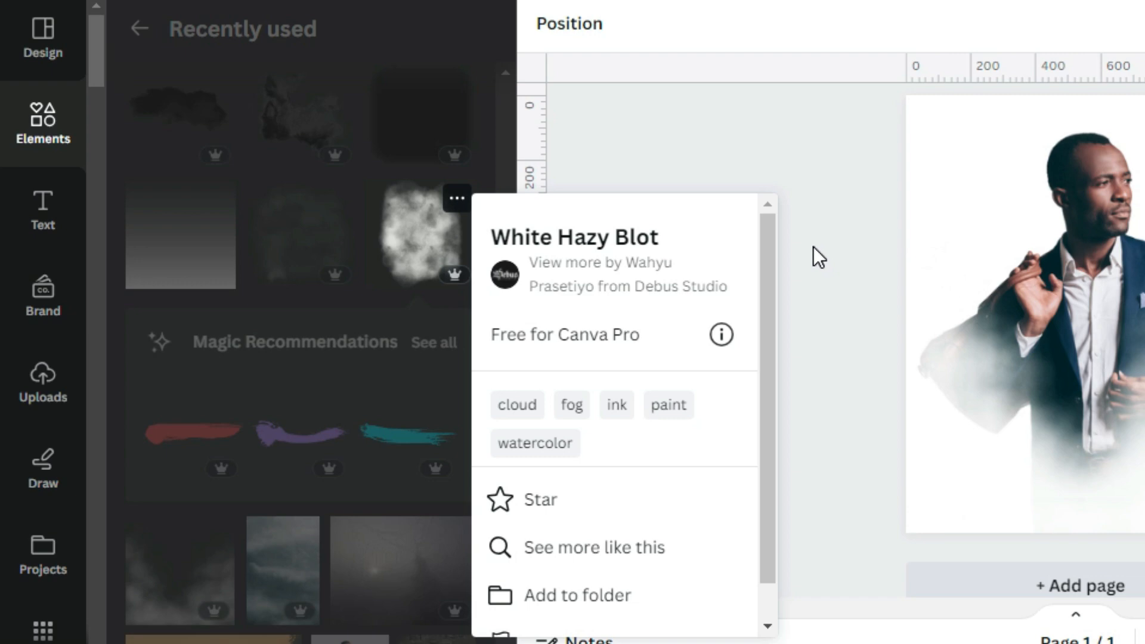
left_click(814, 245)
left_click(405, 234)
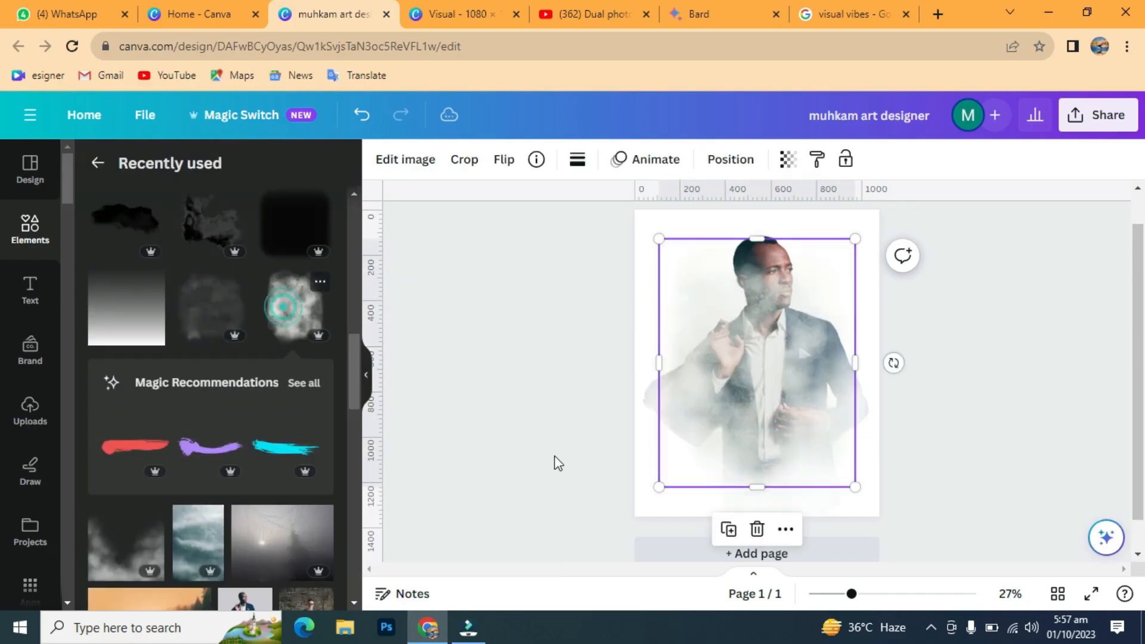
left_click_drag(764, 416, 778, 515)
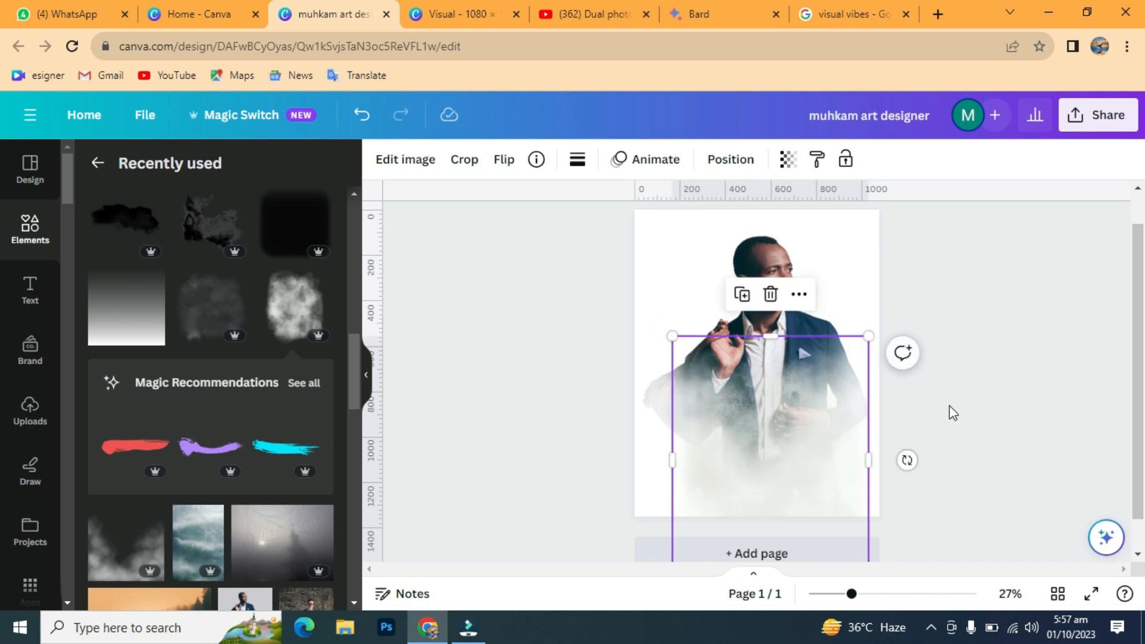
left_click(994, 342)
left_click(995, 342)
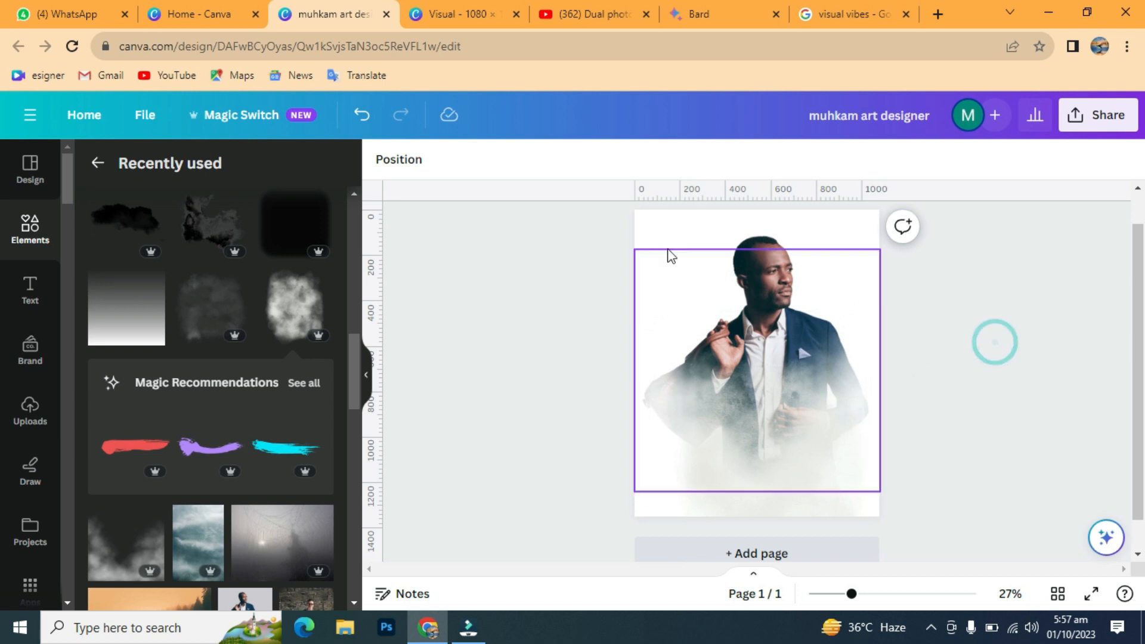
Step: Crop the top of the man's photo slightly and bring up the page background colours
left_click(655, 224)
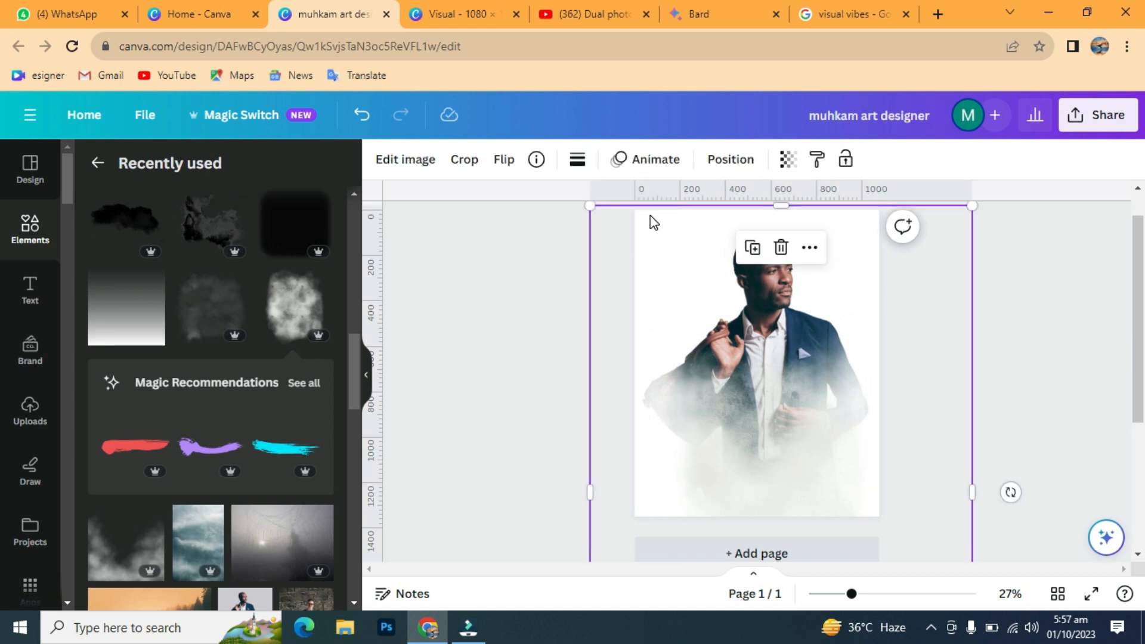
left_click_drag(781, 210, 780, 222)
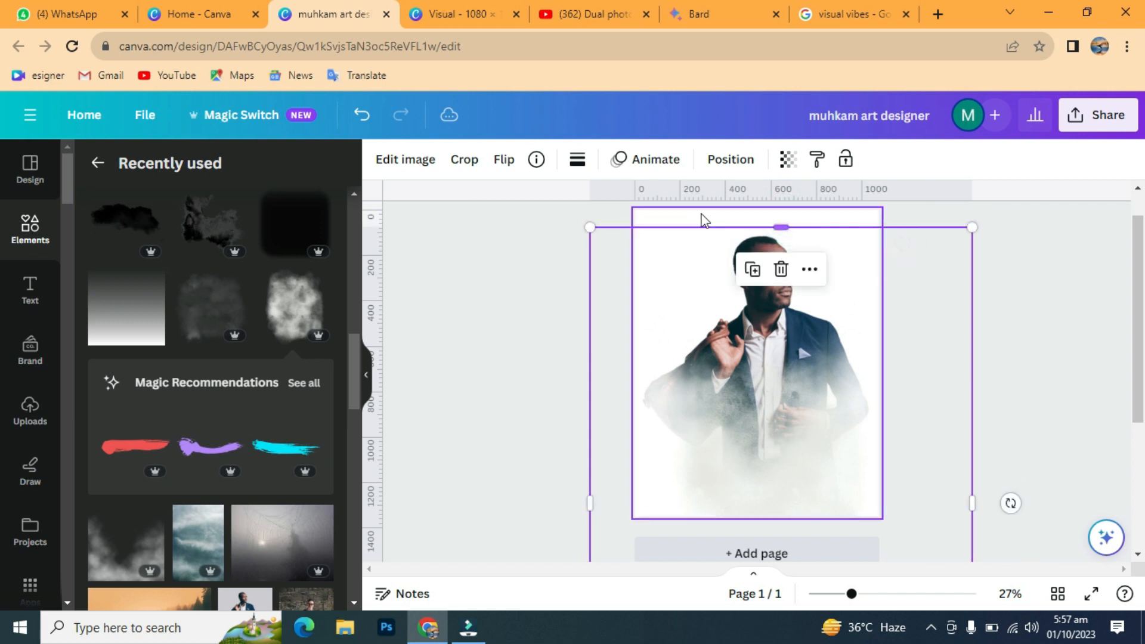
left_click(679, 217)
left_click(383, 164)
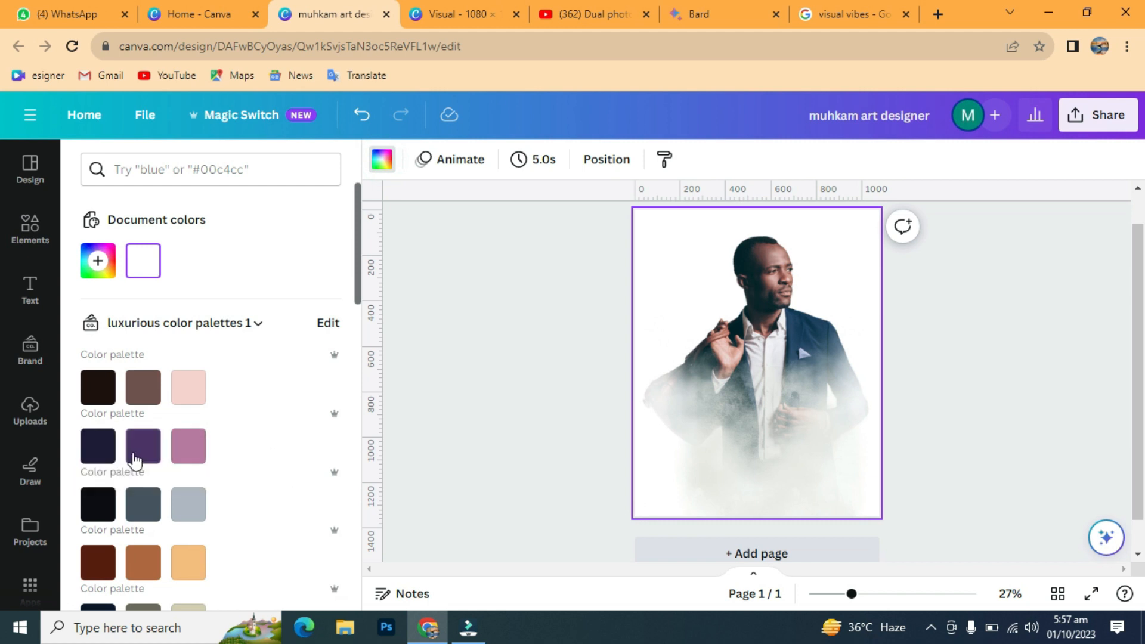
Step: Fill the background with purple #4c3368, then convert it to a purple-to-pink gradient
left_click(143, 452)
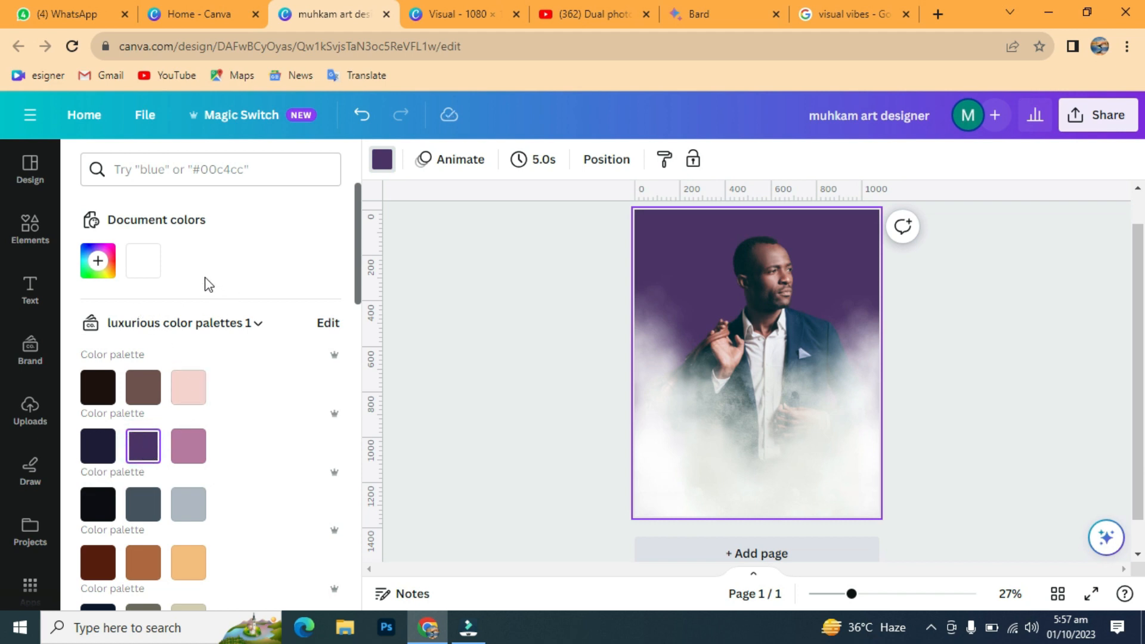
left_click(493, 286)
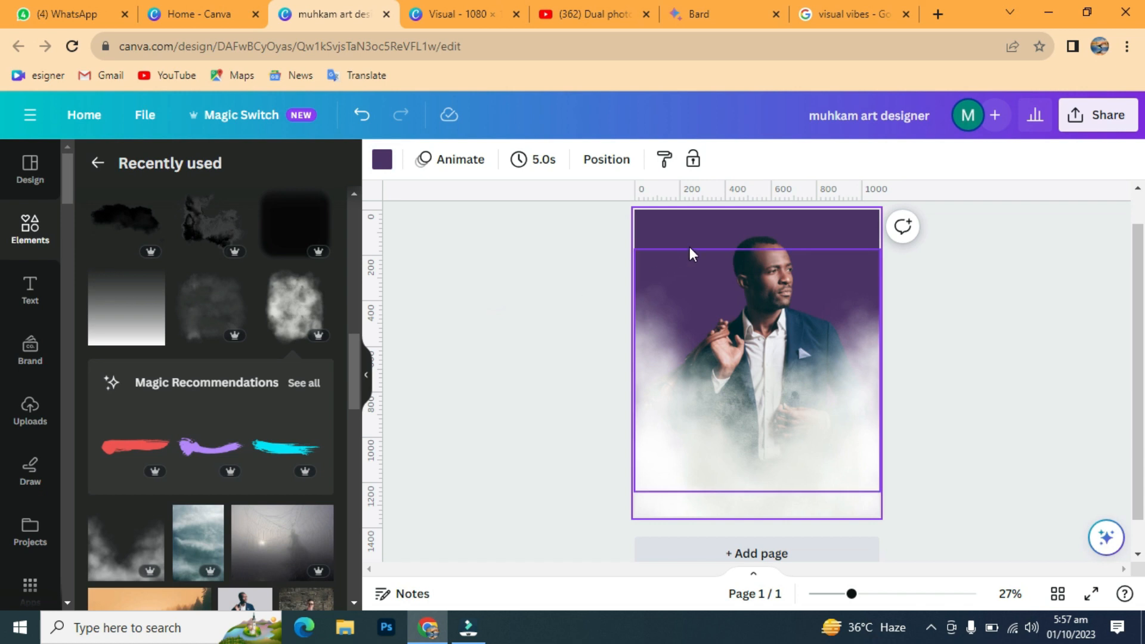
left_click(382, 158)
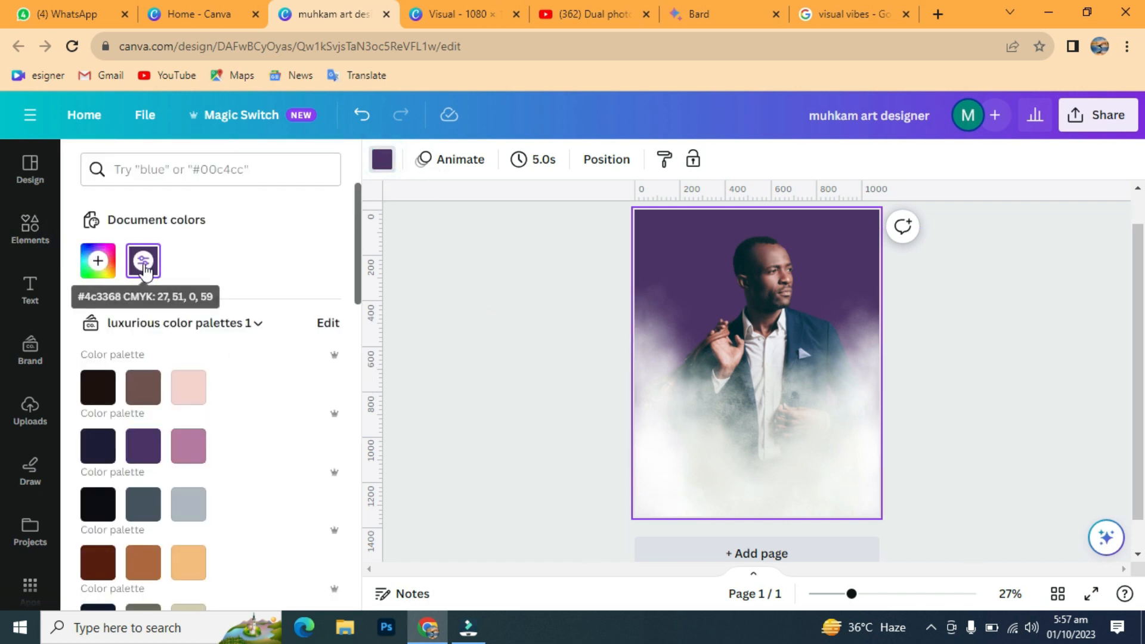
left_click(143, 263)
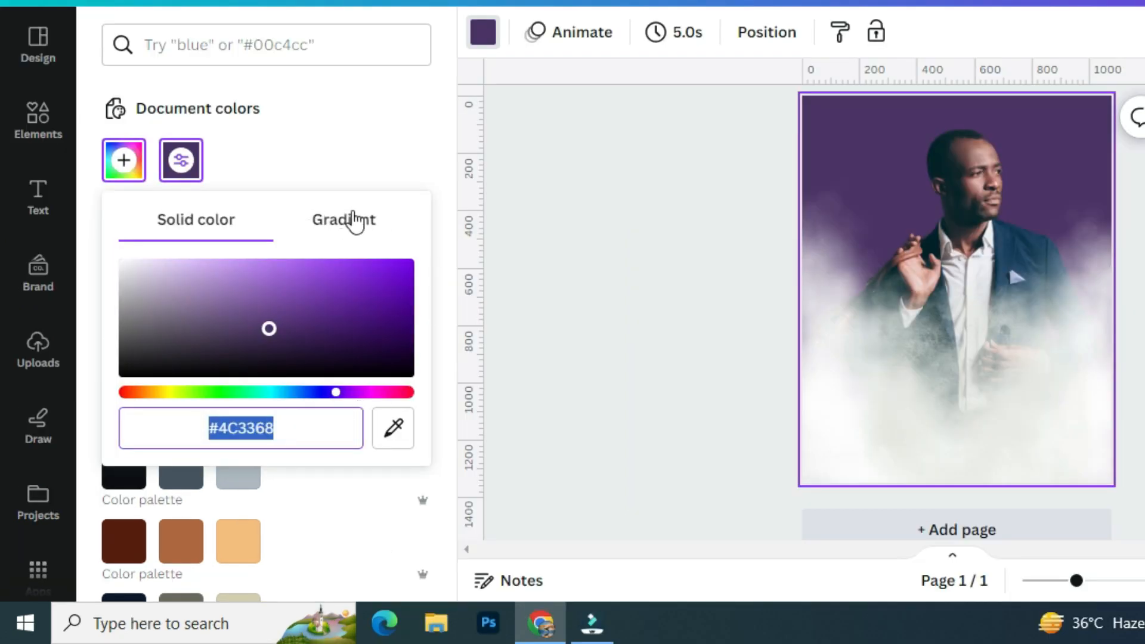
left_click(351, 229)
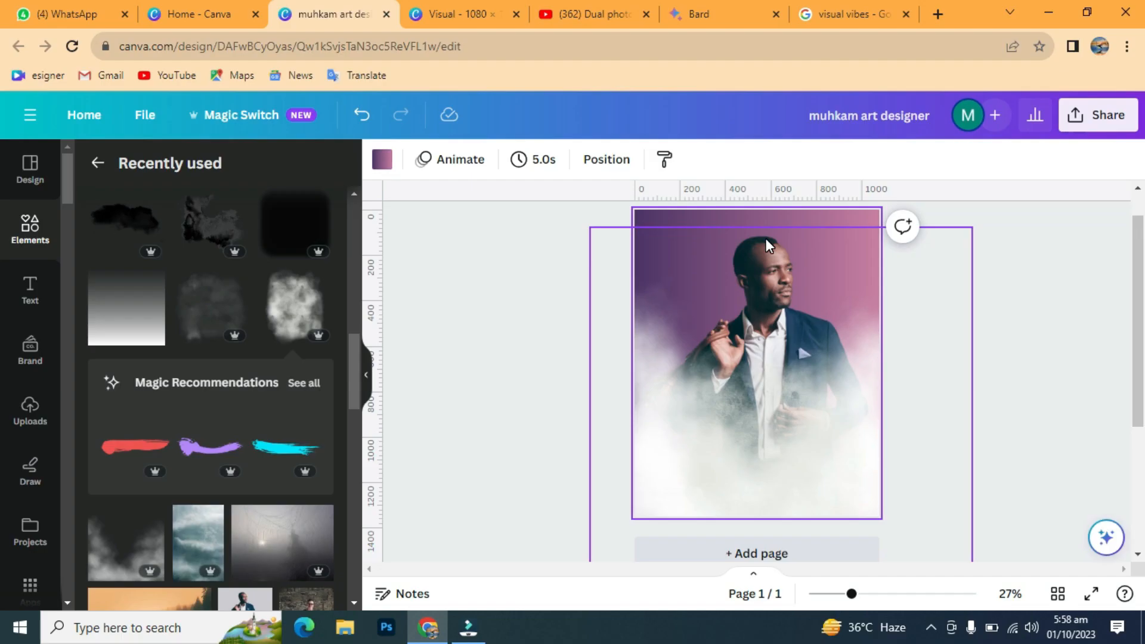
Step: Duplicate the man's photo, shrink the copy and place it over the poster's centre
left_click(961, 161)
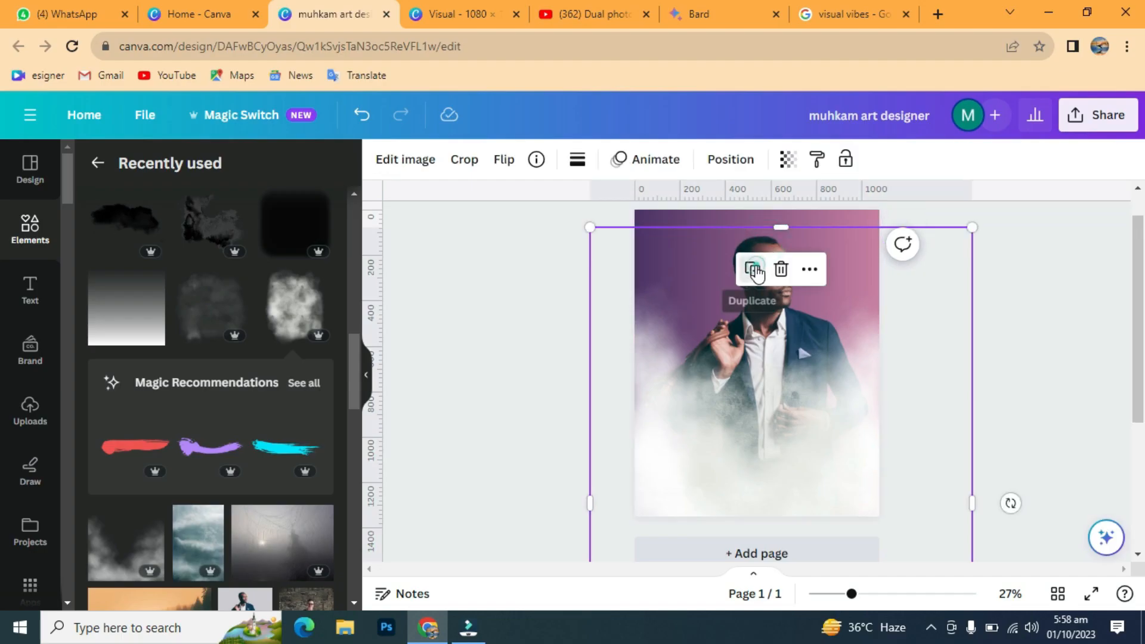
left_click(753, 270)
left_click_drag(975, 230, 842, 416)
left_click_drag(725, 474, 792, 321)
Step: Shrink the copy into a tiny horizontally mirrored figure below the big man's chest
left_click_drag(910, 264, 787, 439)
left_click_drag(703, 500, 739, 395)
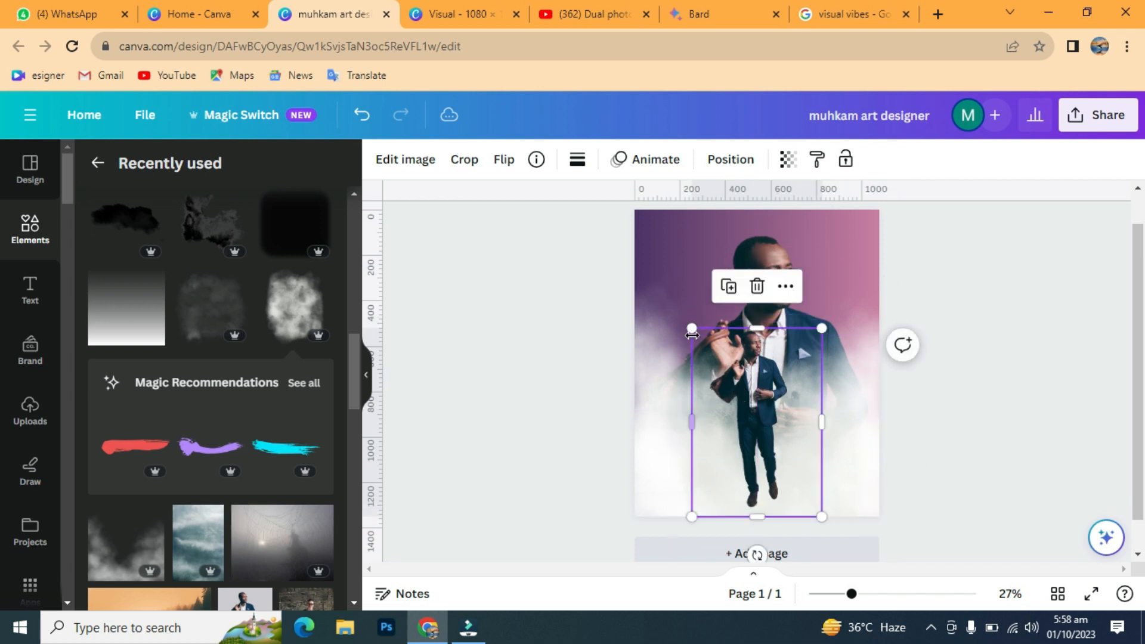
left_click_drag(694, 327, 698, 335)
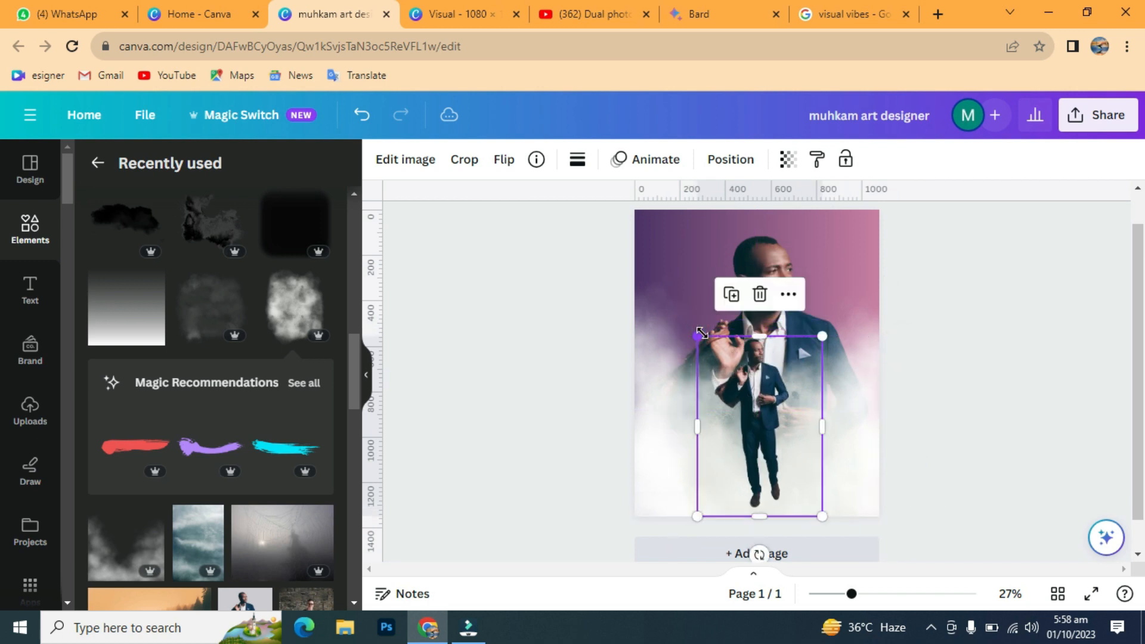
left_click(503, 159)
left_click(556, 203)
mouse_move(759, 456)
left_mouse_down()
mouse_move(770, 456)
mouse_move(764, 447)
left_mouse_up()
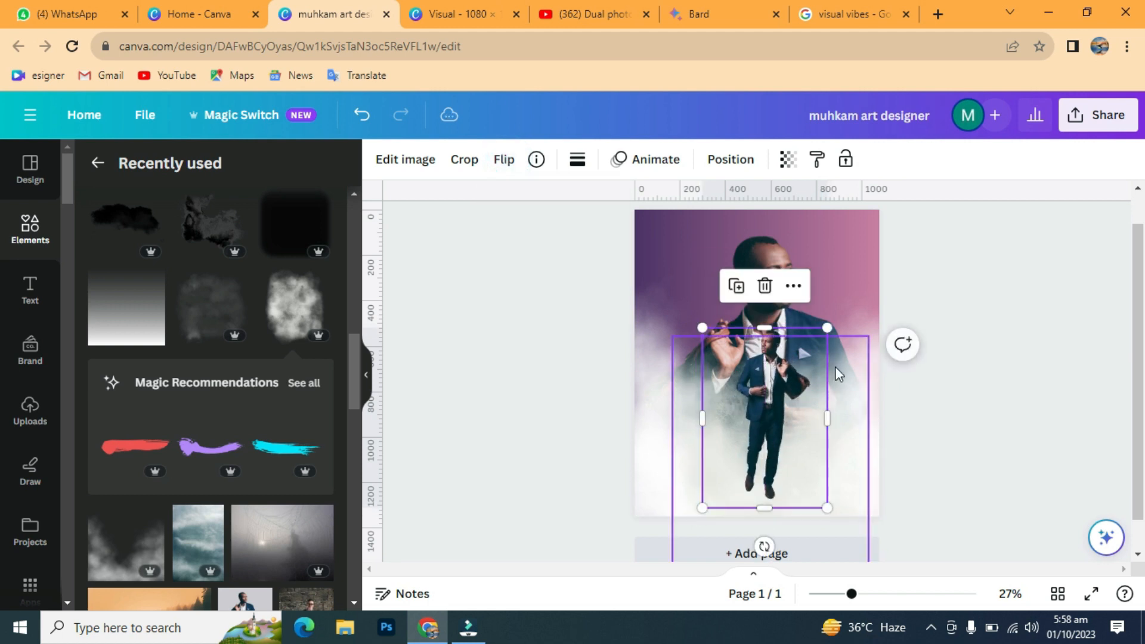
left_click_drag(828, 330, 821, 336)
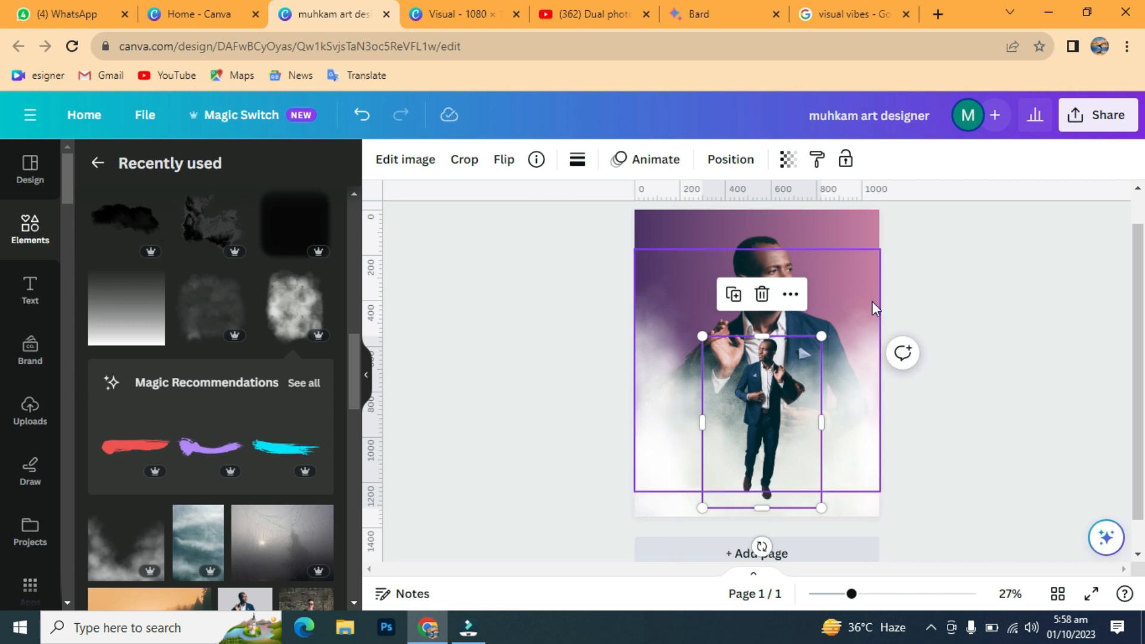
Step: Enlarge the large man photo to 1,737 × 2,503 and nudge the small figure right
left_click(764, 242)
left_click_drag(590, 225, 578, 212)
left_click_drag(974, 219, 976, 205)
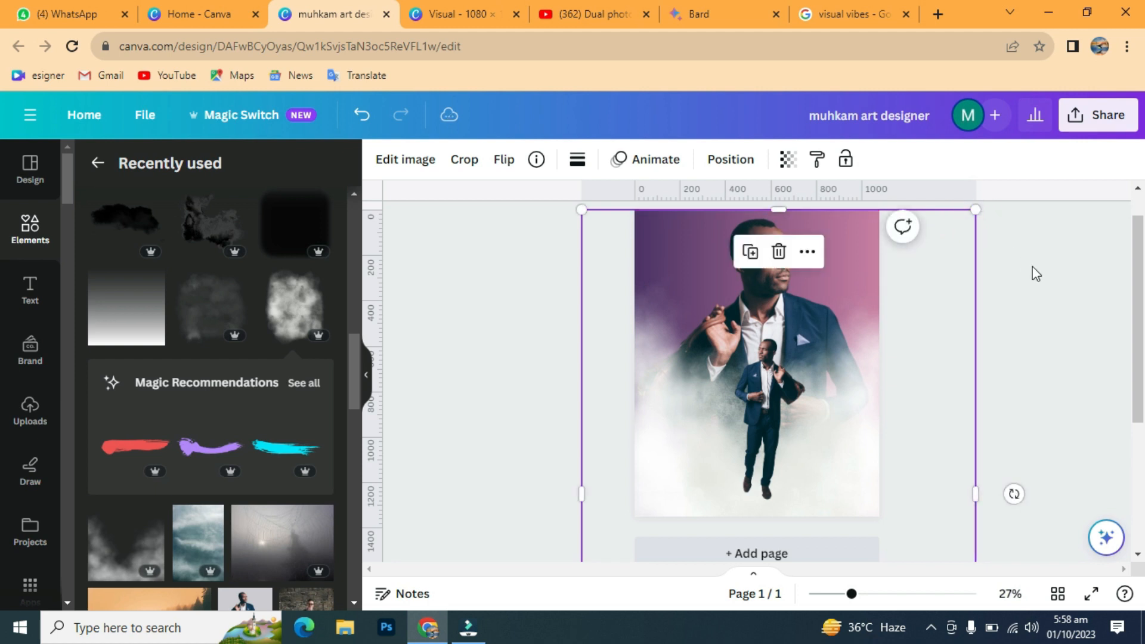
left_click(1030, 265)
left_click_drag(773, 416, 771, 416)
left_click(1034, 323)
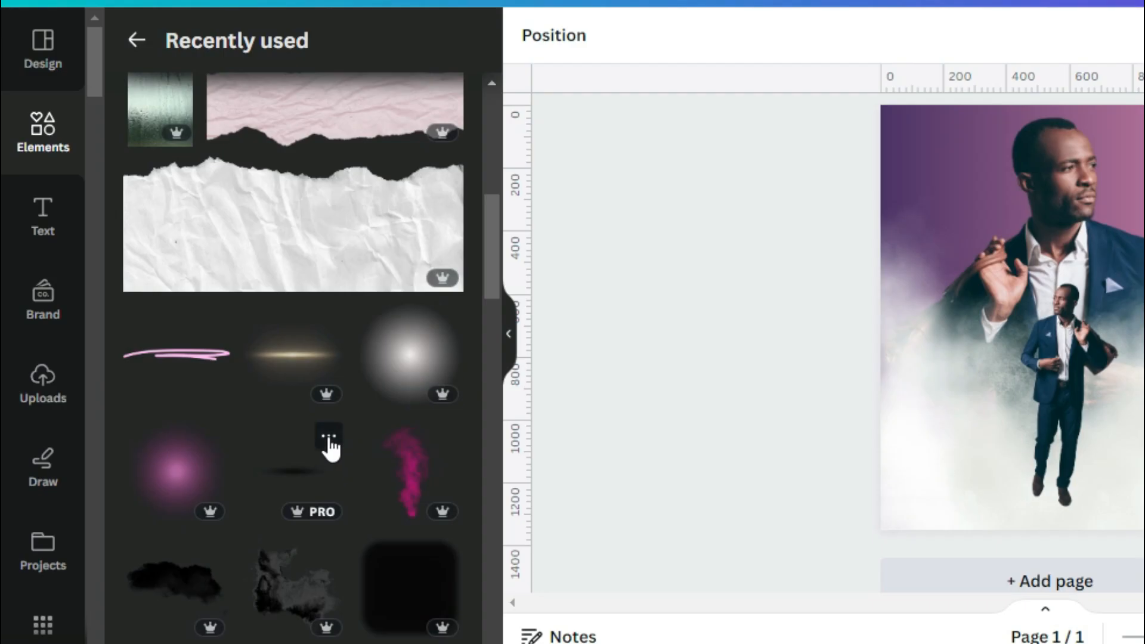
left_click(328, 436)
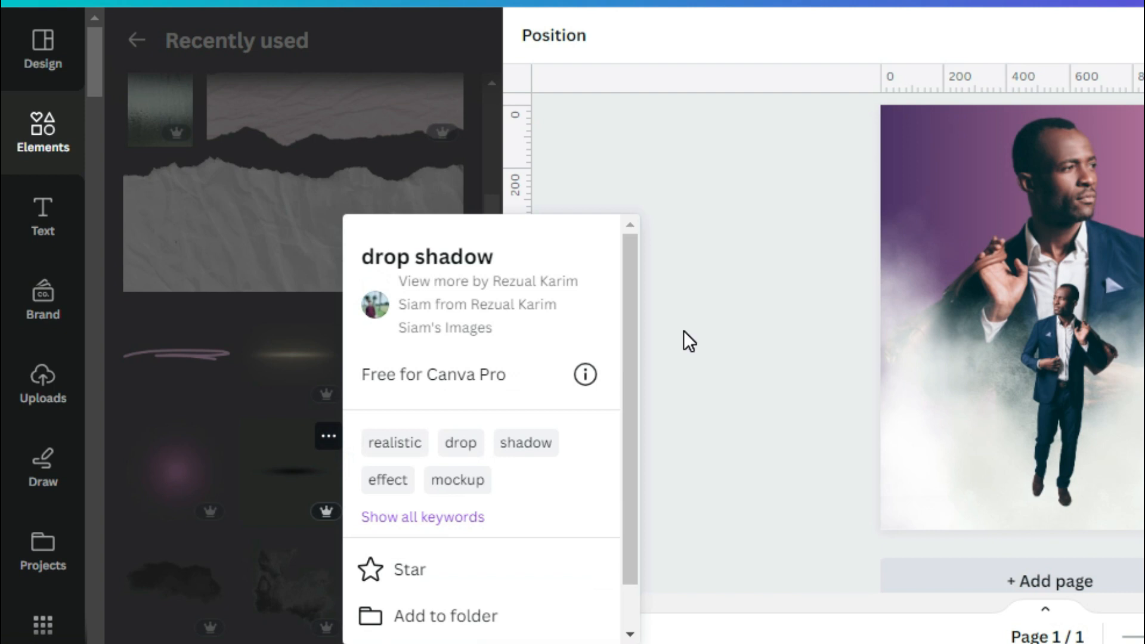
Step: Add a drop shadow under the tiny figure's feet, narrowed and lowered to fit
left_click(685, 334)
left_click(305, 462)
left_click_drag(1071, 392, 1069, 567)
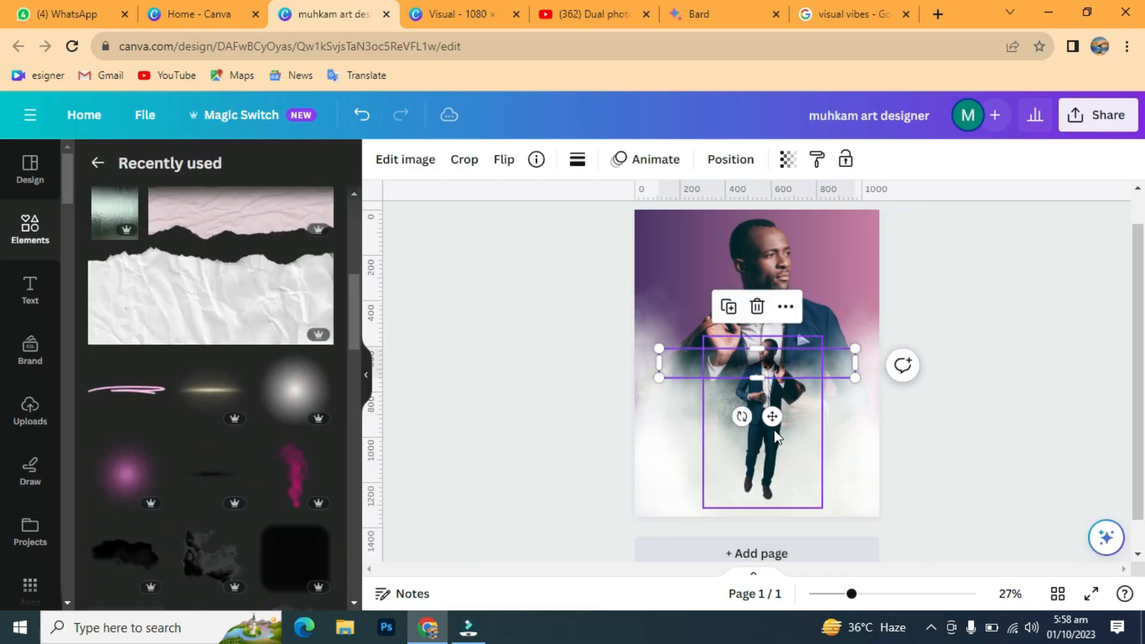
left_click_drag(770, 543, 772, 553)
left_click_drag(856, 515, 836, 511)
left_click_drag(659, 512, 679, 511)
left_click_drag(764, 483, 765, 480)
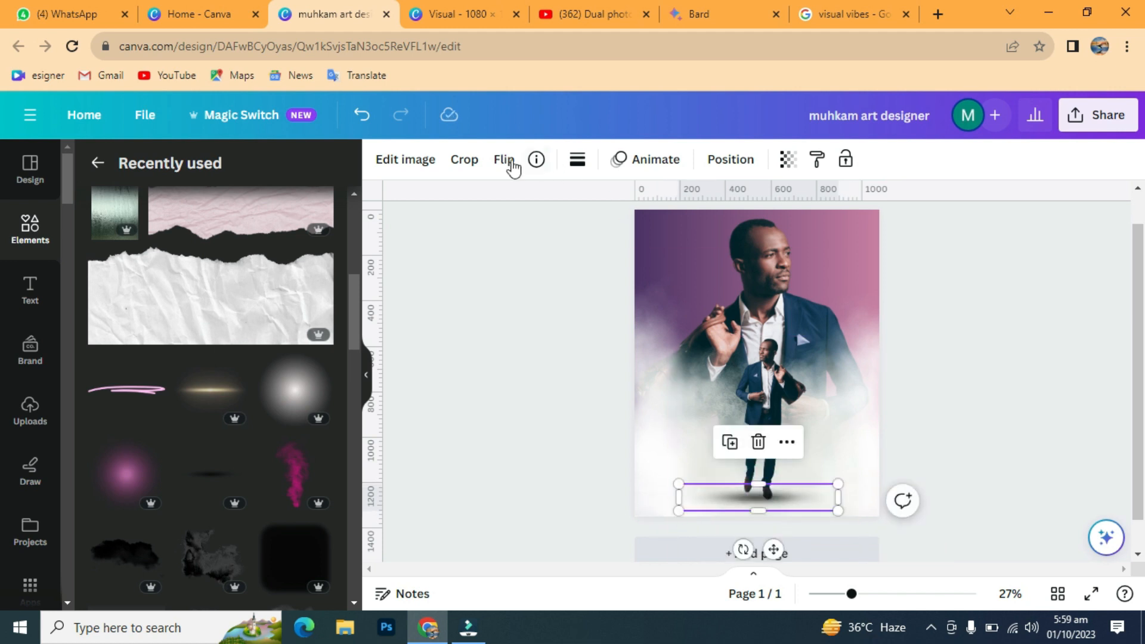
left_click(267, 216)
left_click(141, 213)
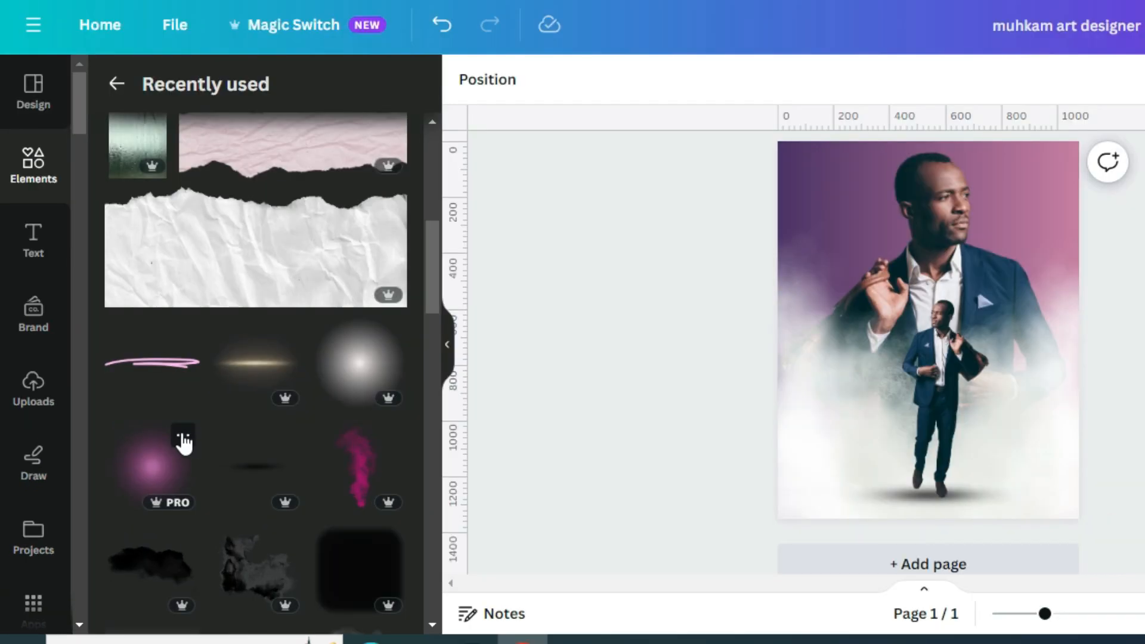
Step: Place a Pink glow behind the big man, sent back two layers, and add a heading
left_click(183, 438)
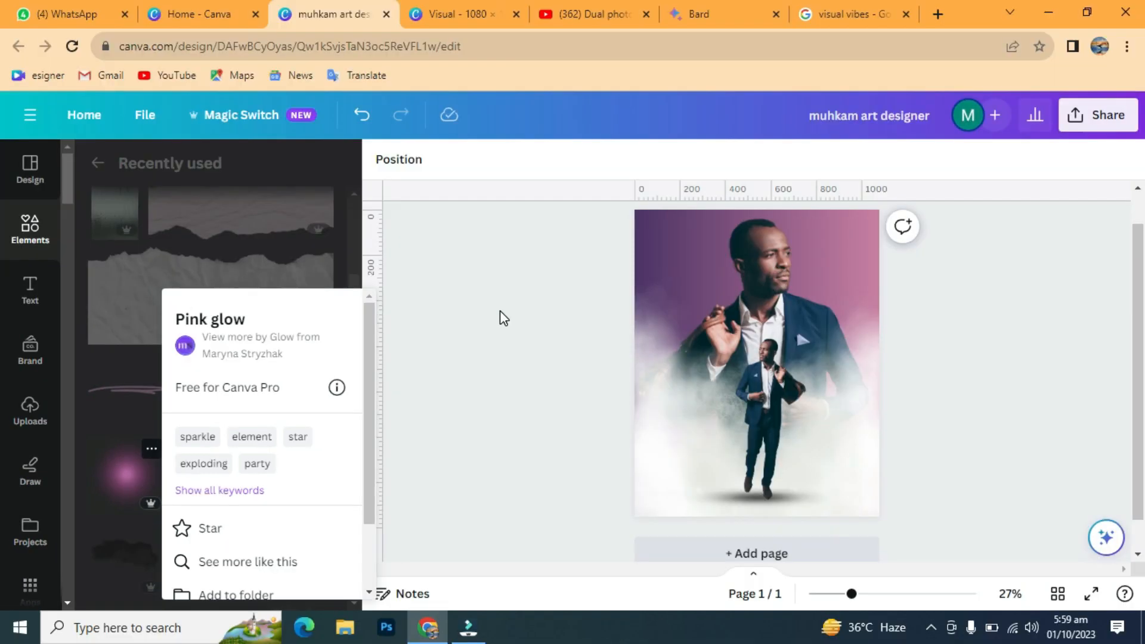
left_click(616, 274)
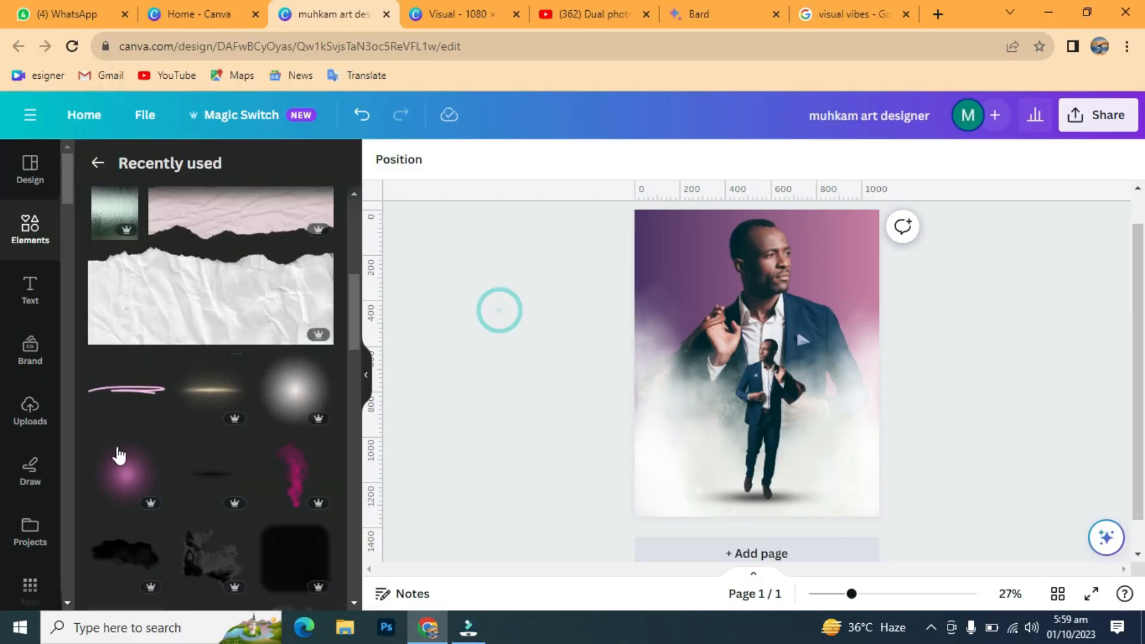
left_click(141, 469)
left_click_drag(777, 392, 782, 295)
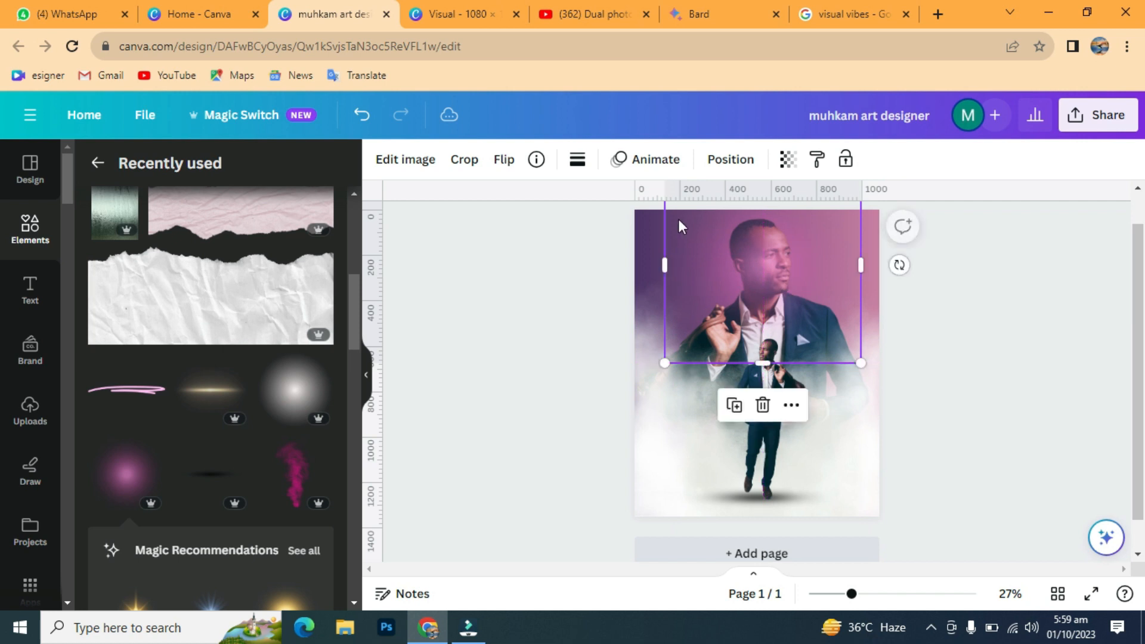
left_click(732, 159)
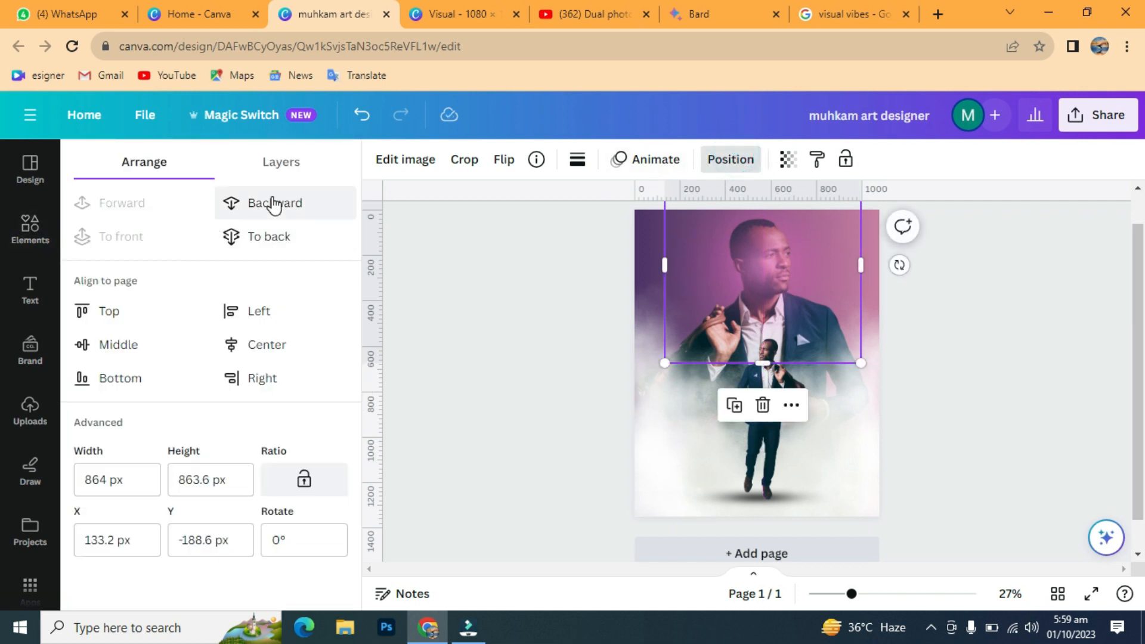
left_click(278, 205)
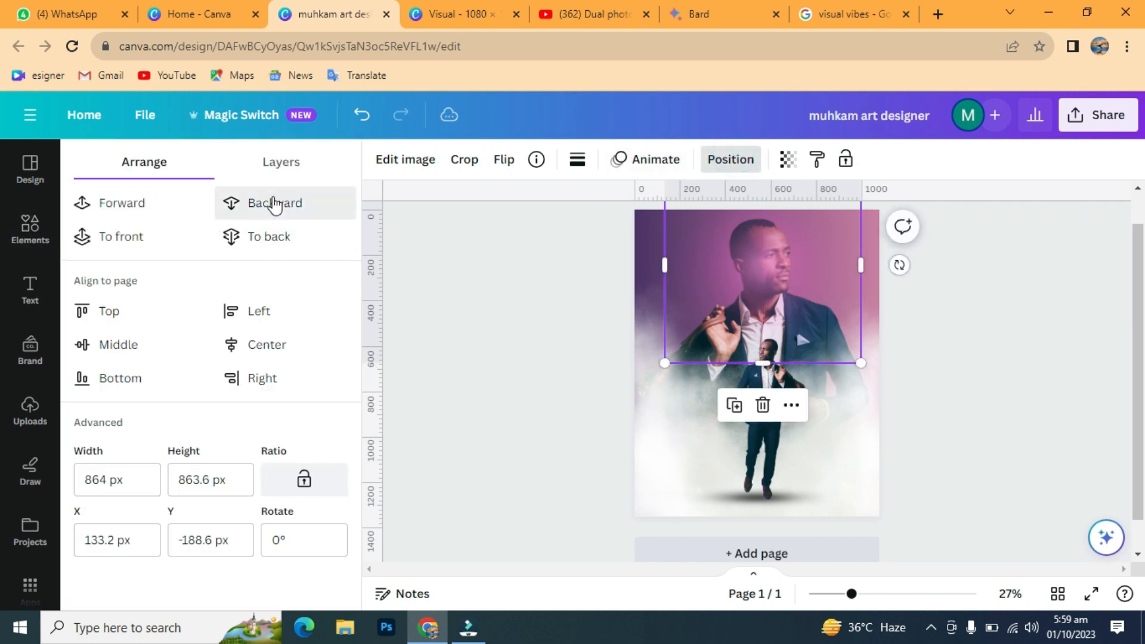
left_click(257, 206)
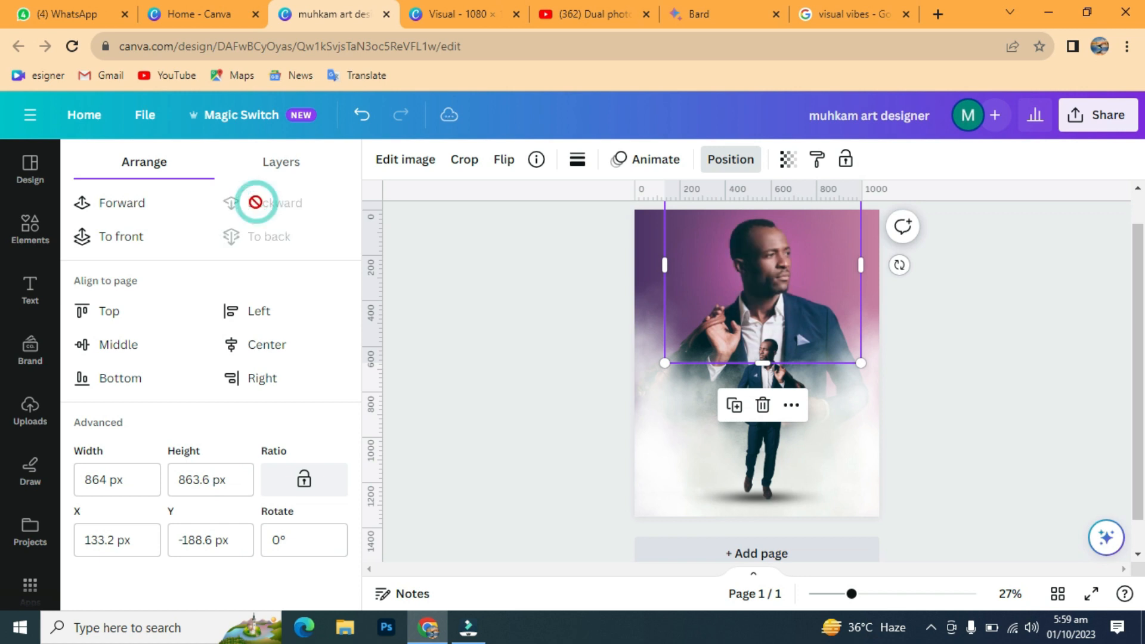
left_click(30, 290)
left_click(183, 372)
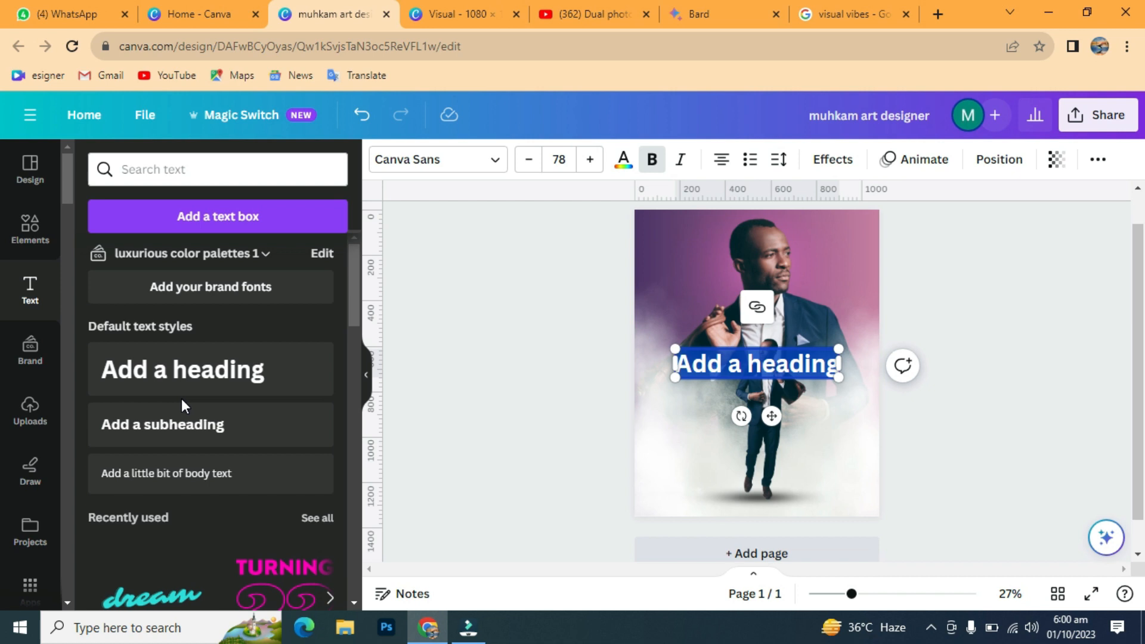
Step: Type 'Visual' as the heading and enlarge its text box
type("M")
type("isual")
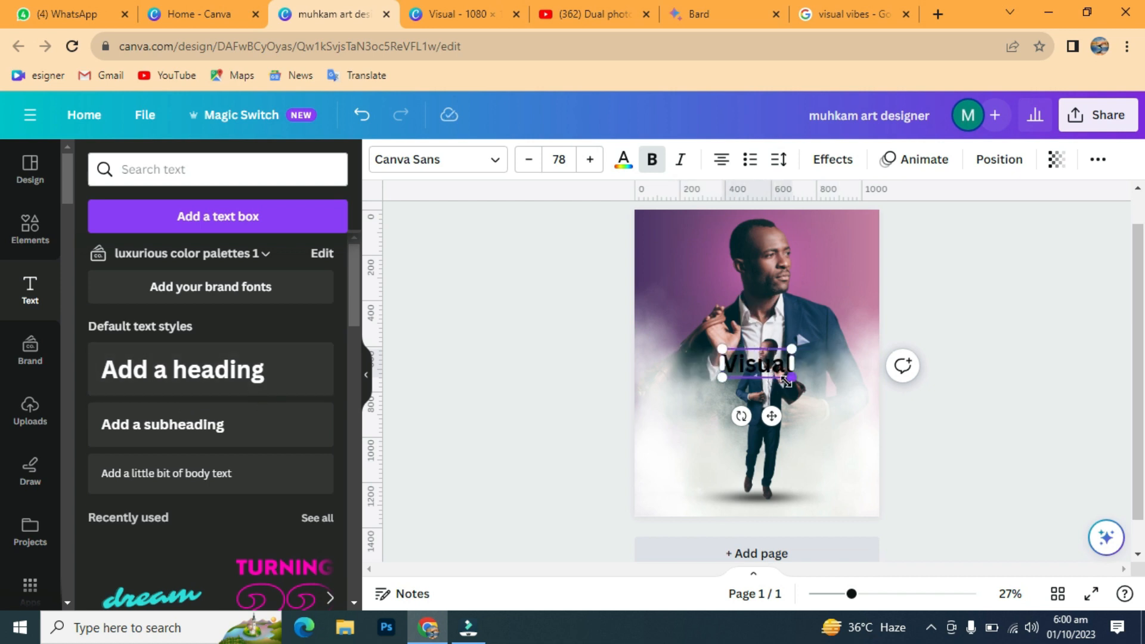
left_click_drag(789, 380, 857, 432)
left_click_drag(722, 408, 663, 433)
left_click(1012, 347)
left_click(793, 399)
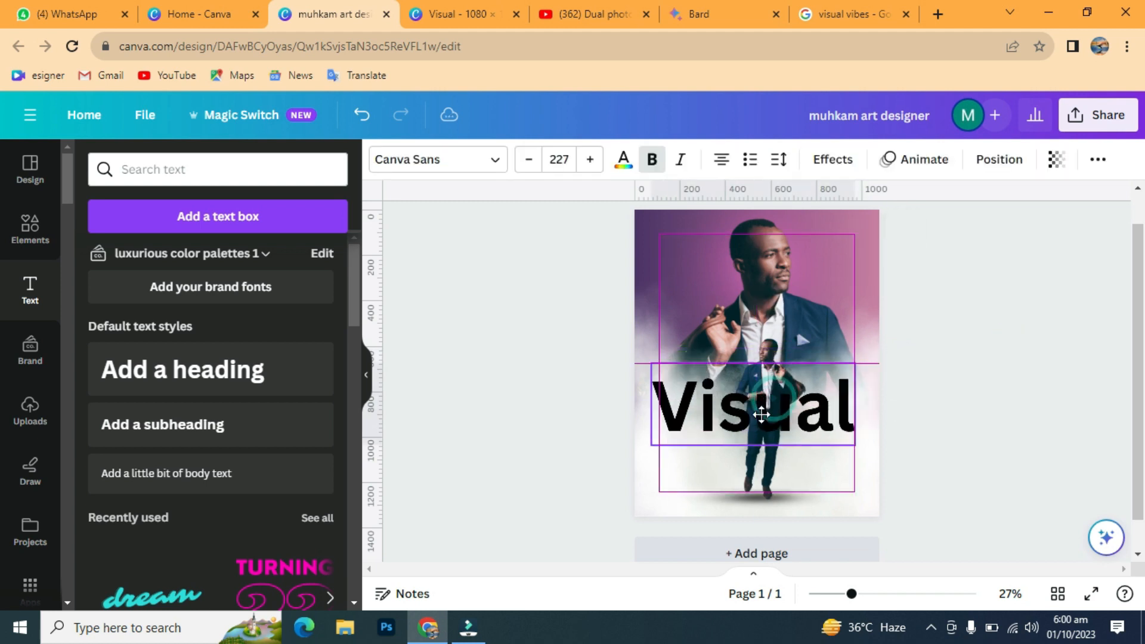
Step: Set the Visual heading to League Spartan at size 204 and lower it slightly
left_click(496, 162)
scroll(238, 358, "down", 6)
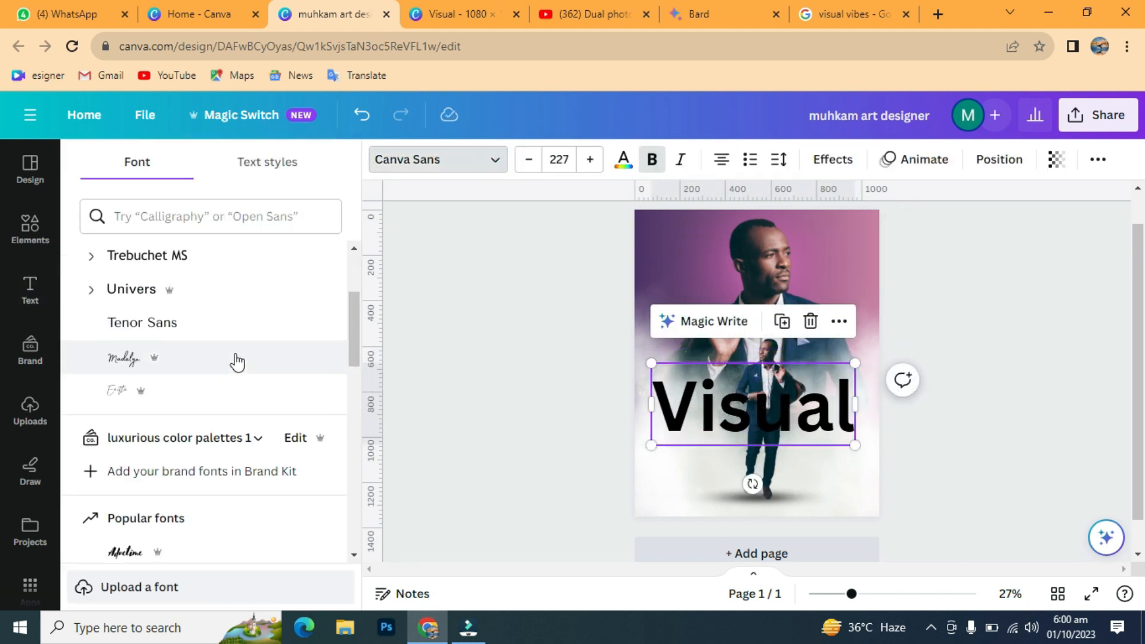
scroll(232, 360, "up", 6)
left_click(197, 216)
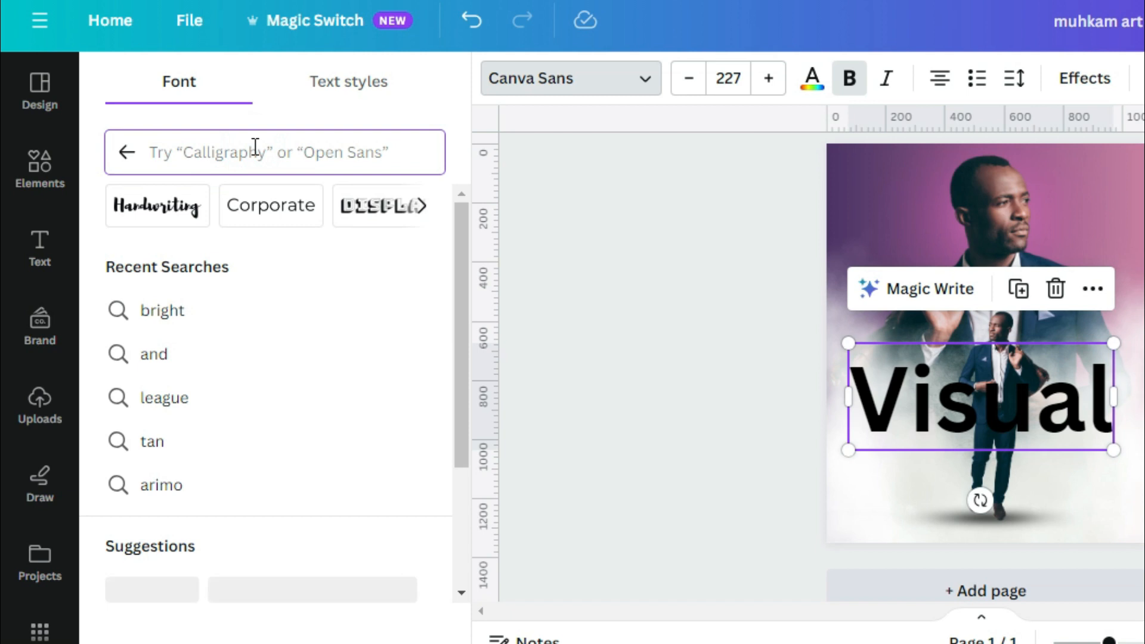
type("league")
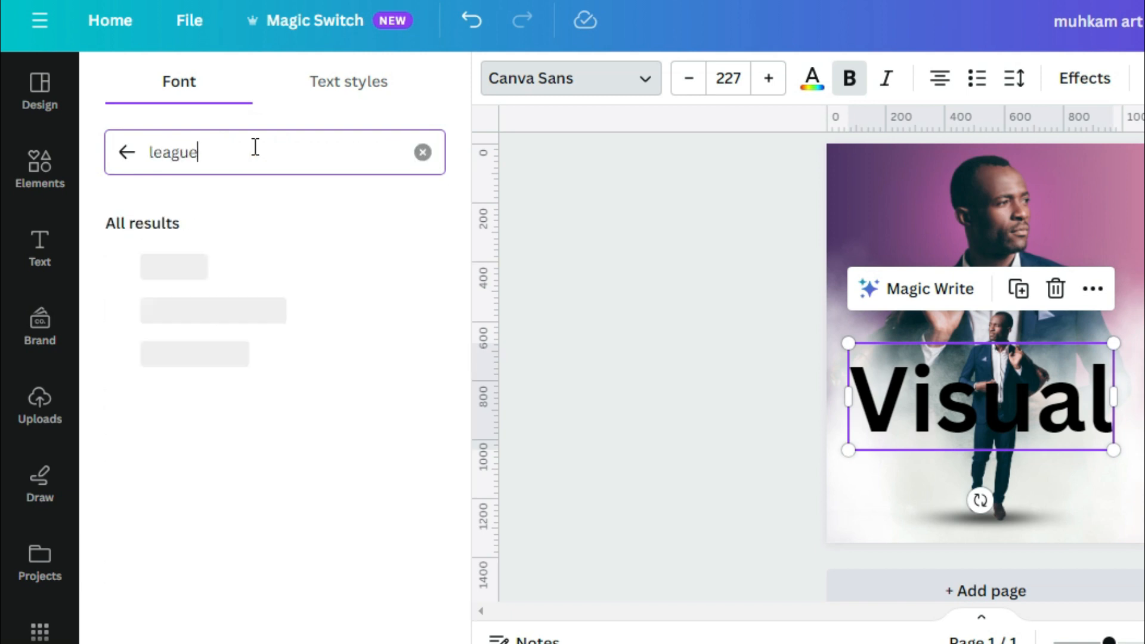
left_click(271, 316)
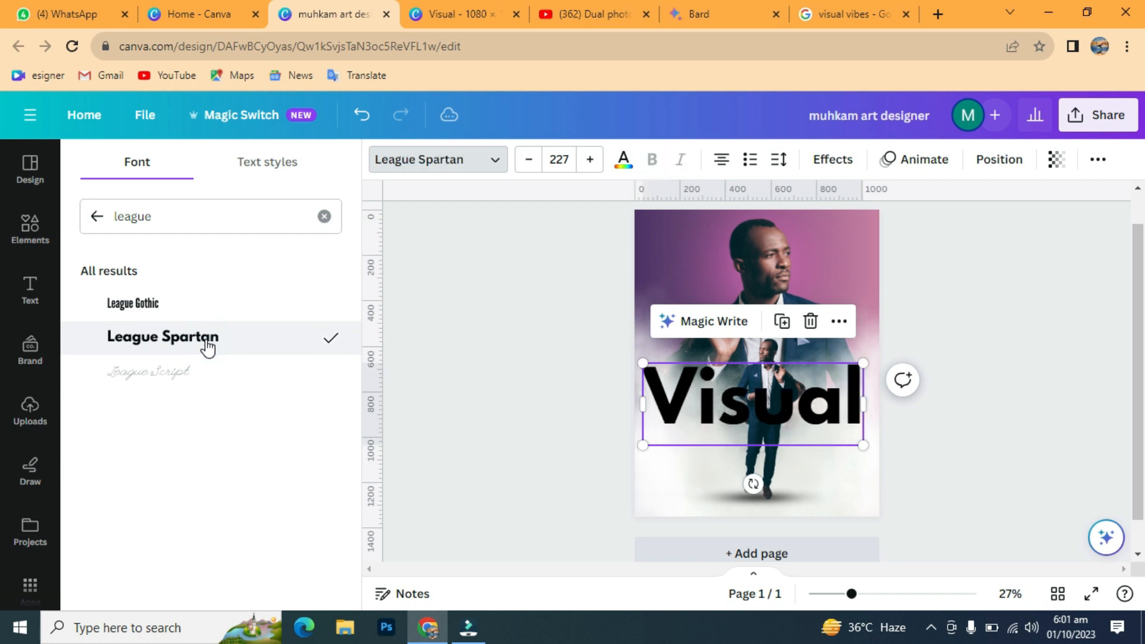
left_click(524, 167)
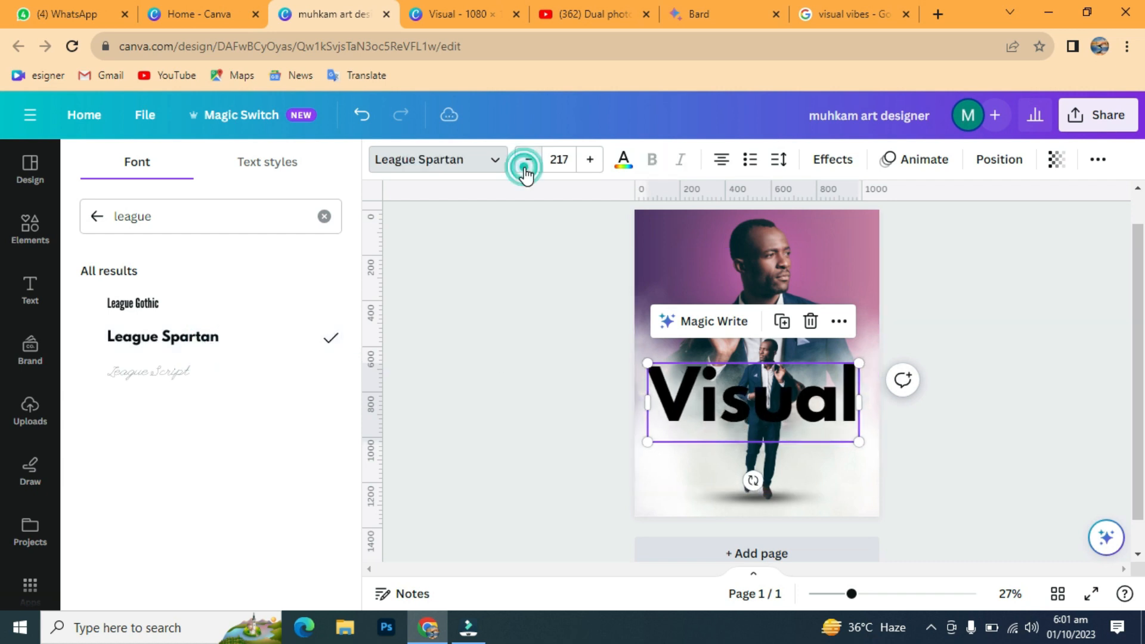
left_click_drag(792, 395, 796, 417)
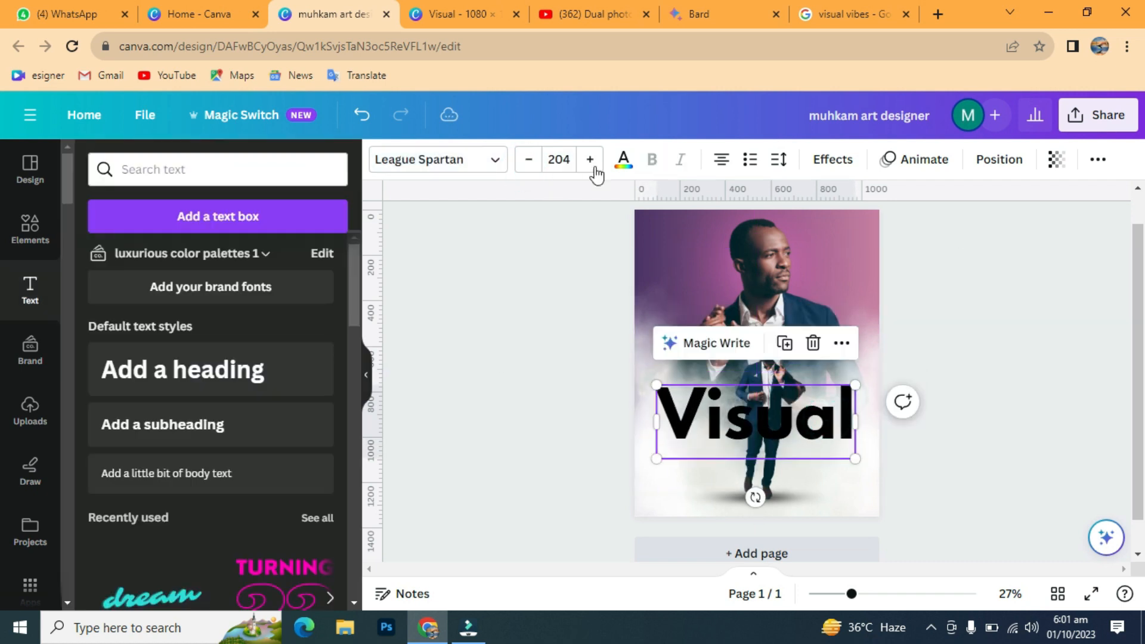
left_click(623, 159)
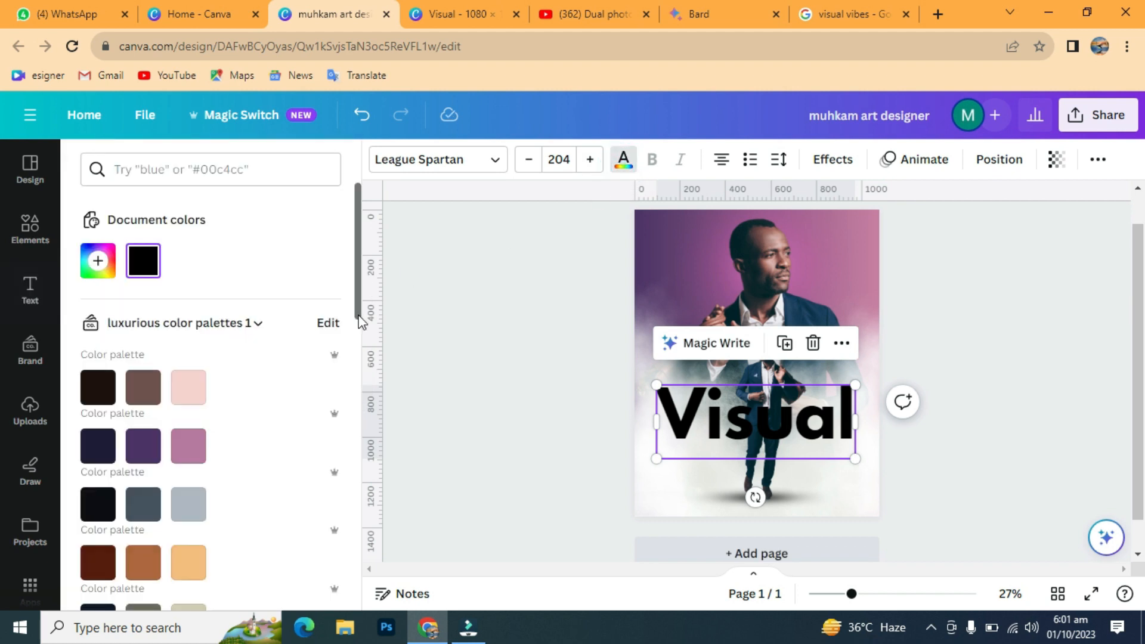
Step: Make Visual dark purple and give it a navy drop shadow
left_click(145, 448)
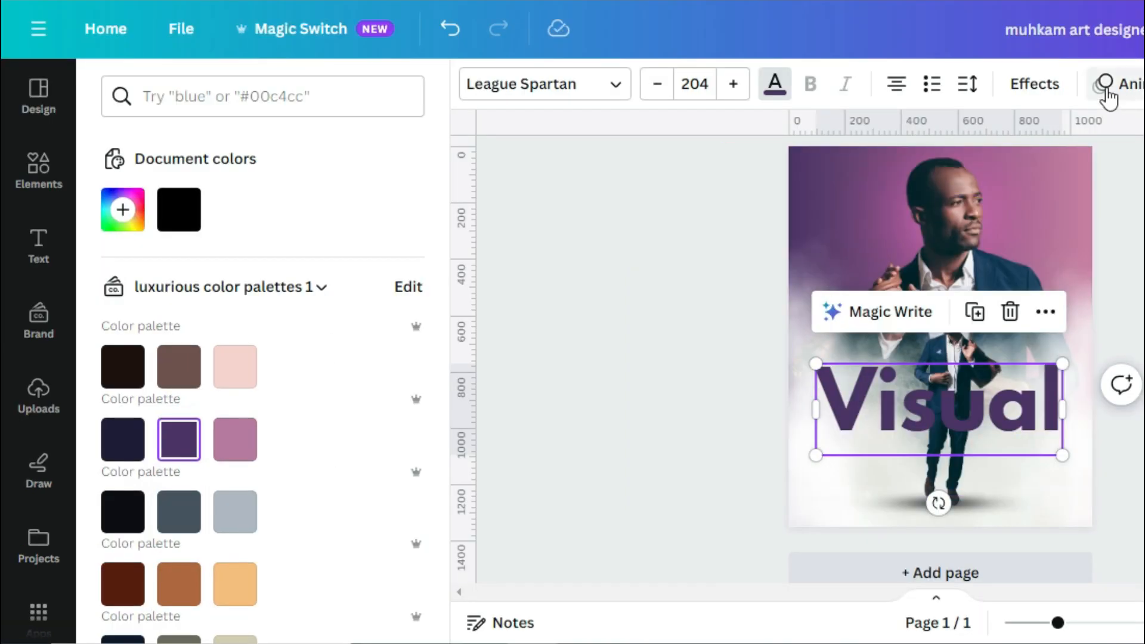
left_click(1038, 87)
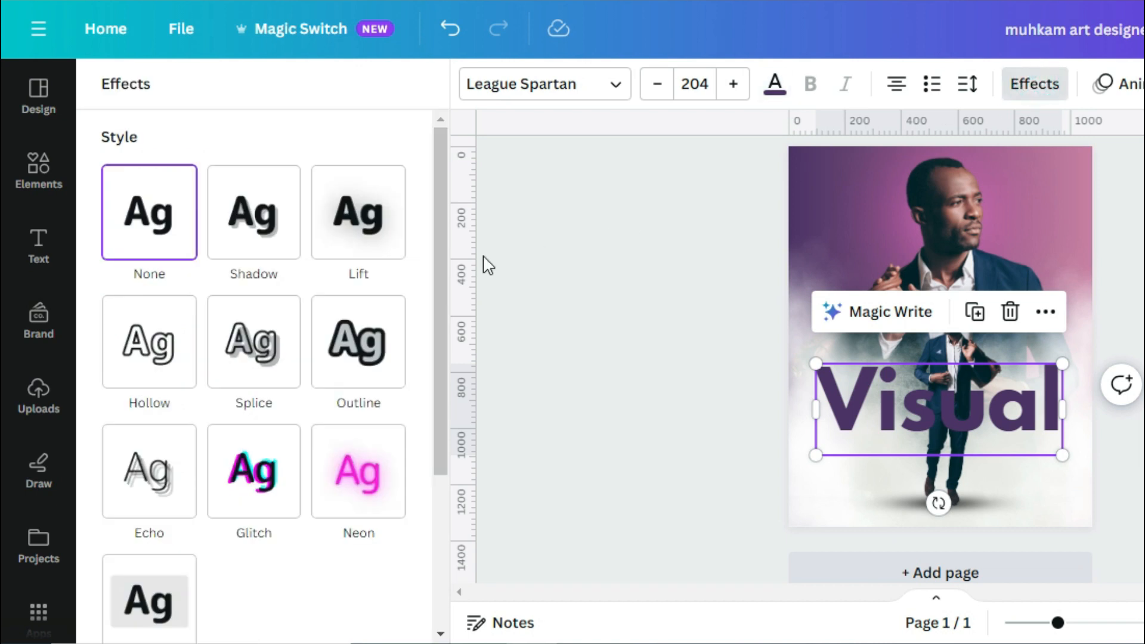
left_click(255, 211)
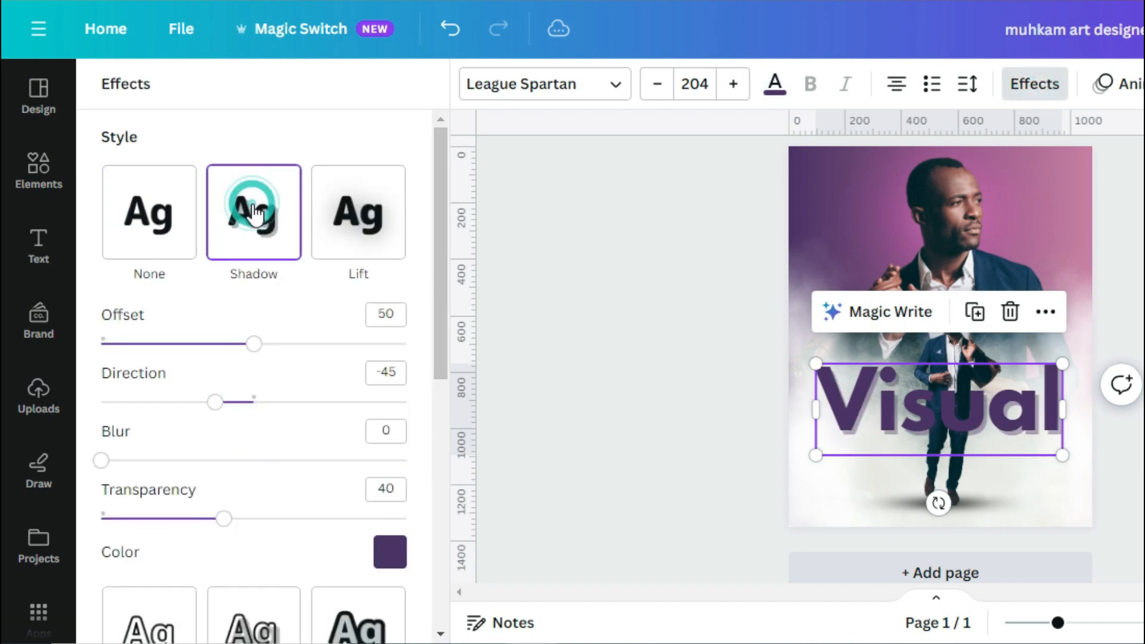
left_click(381, 548)
scroll(262, 409, "down", 3)
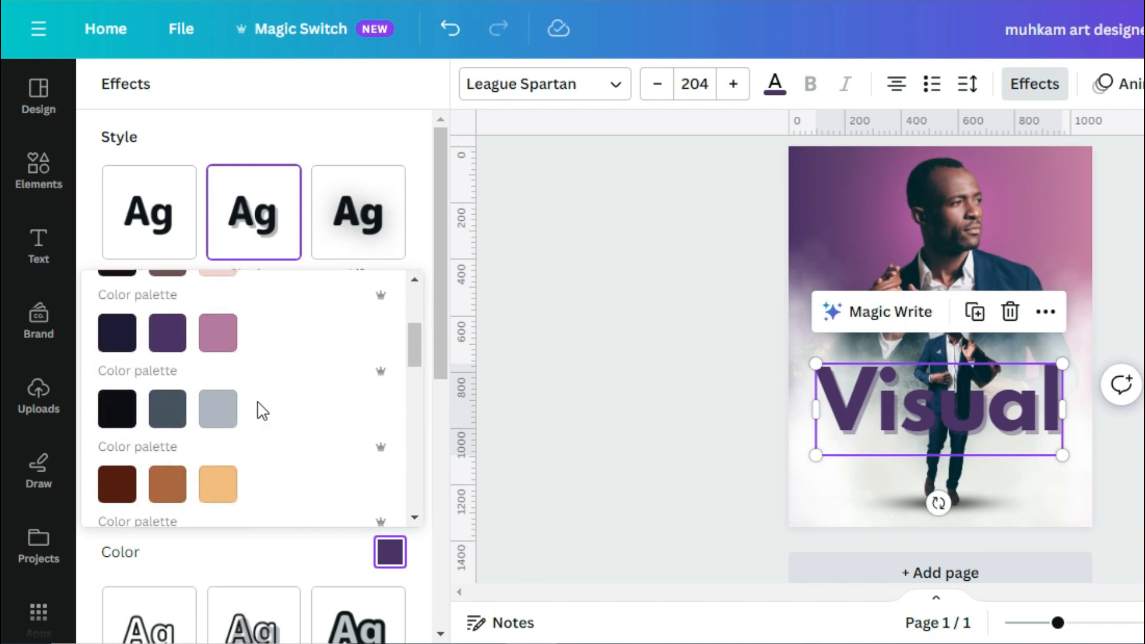
left_click(113, 332)
left_click(366, 136)
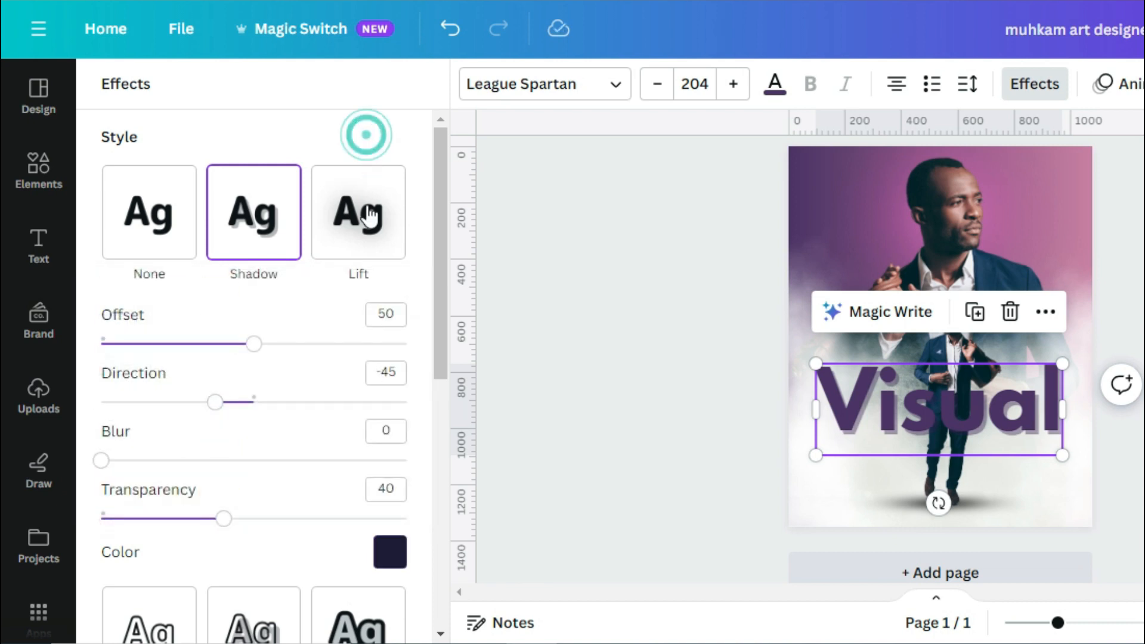
Step: Tune the shadow to blur 68, direction -87, offset 41 and transparency 68
left_click_drag(101, 460, 321, 461)
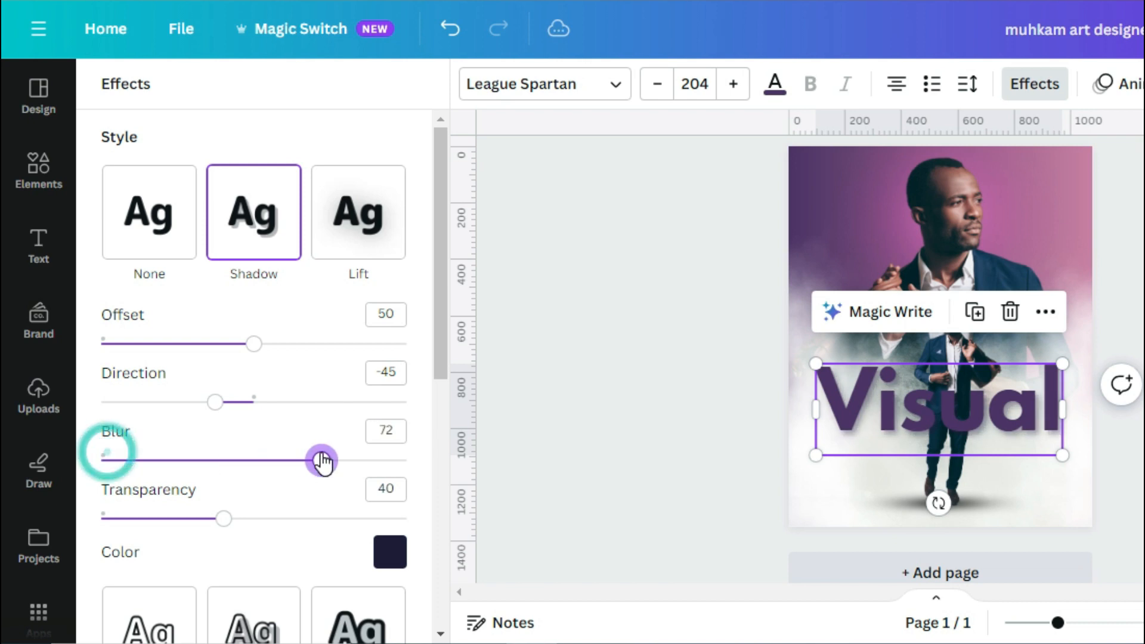
left_click_drag(216, 401, 292, 403)
left_click_drag(233, 514, 346, 519)
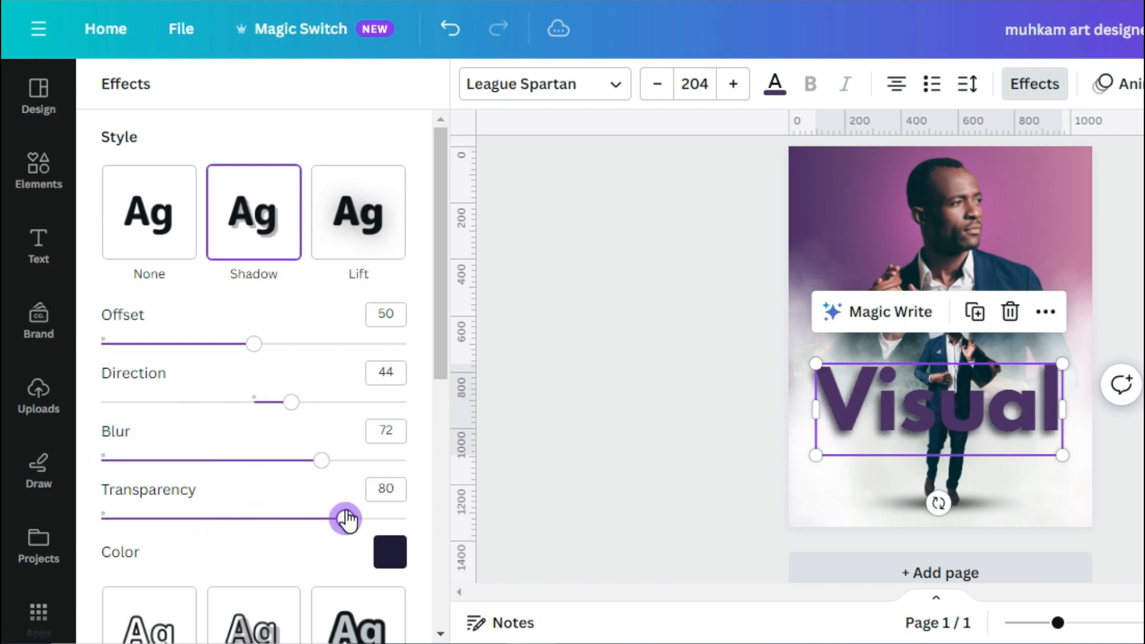
left_click_drag(291, 402, 329, 401)
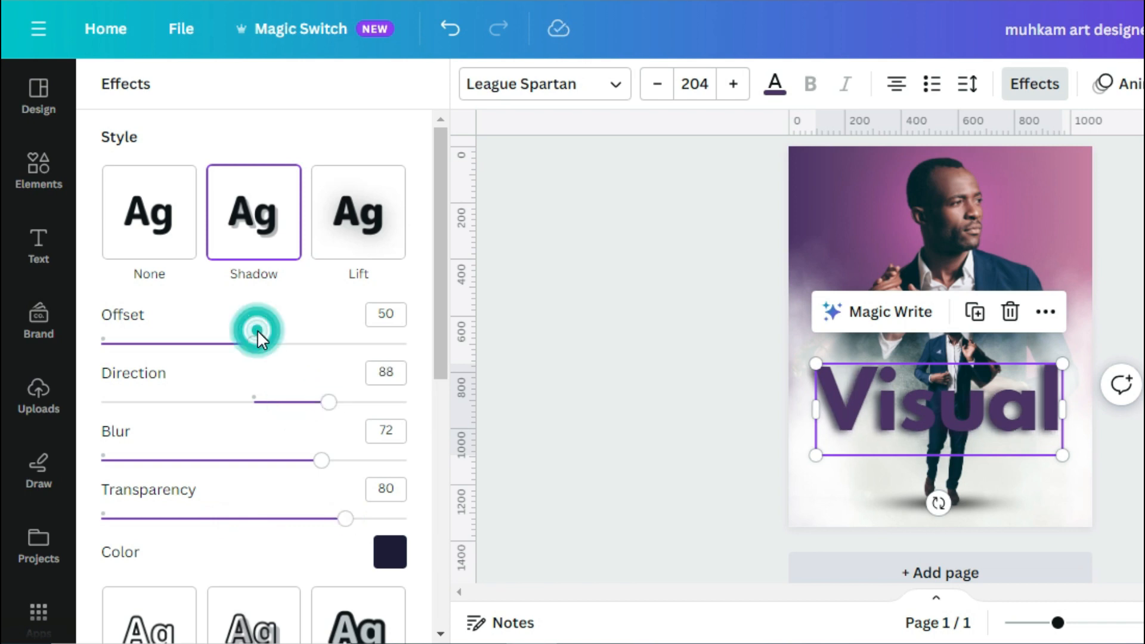
left_click_drag(254, 344, 228, 349)
left_click_drag(329, 402, 183, 398)
left_click_drag(344, 519, 312, 522)
mouse_move(321, 460)
left_mouse_down()
mouse_move(291, 460)
mouse_move(310, 459)
left_mouse_up()
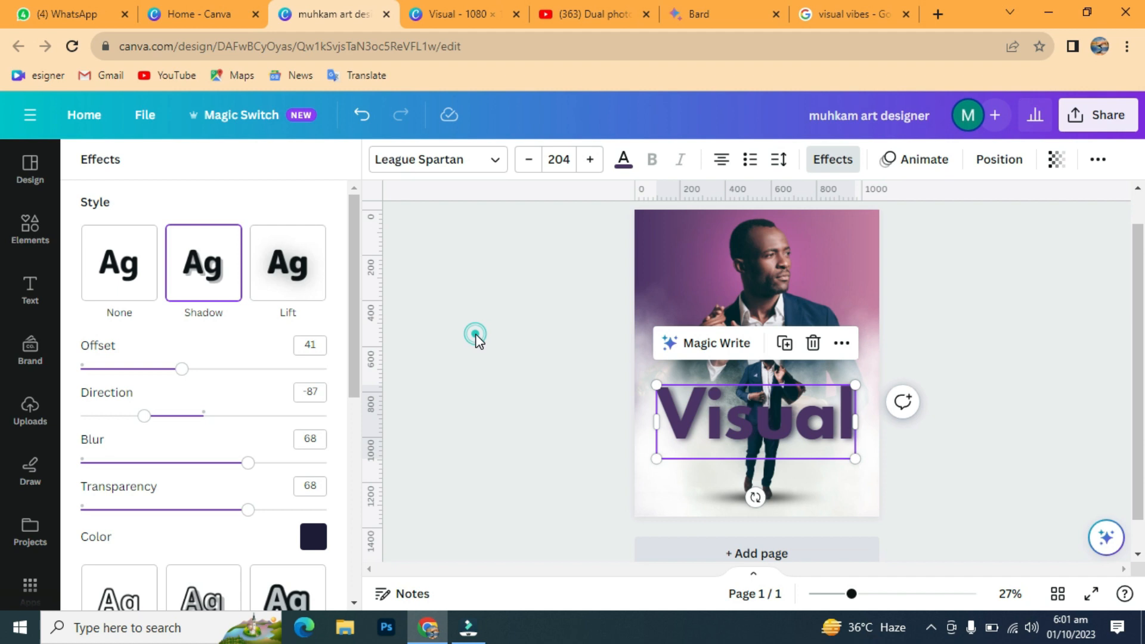
Step: Send Visual backward behind the man and move it slightly lower
left_click(588, 301)
left_click(1042, 408)
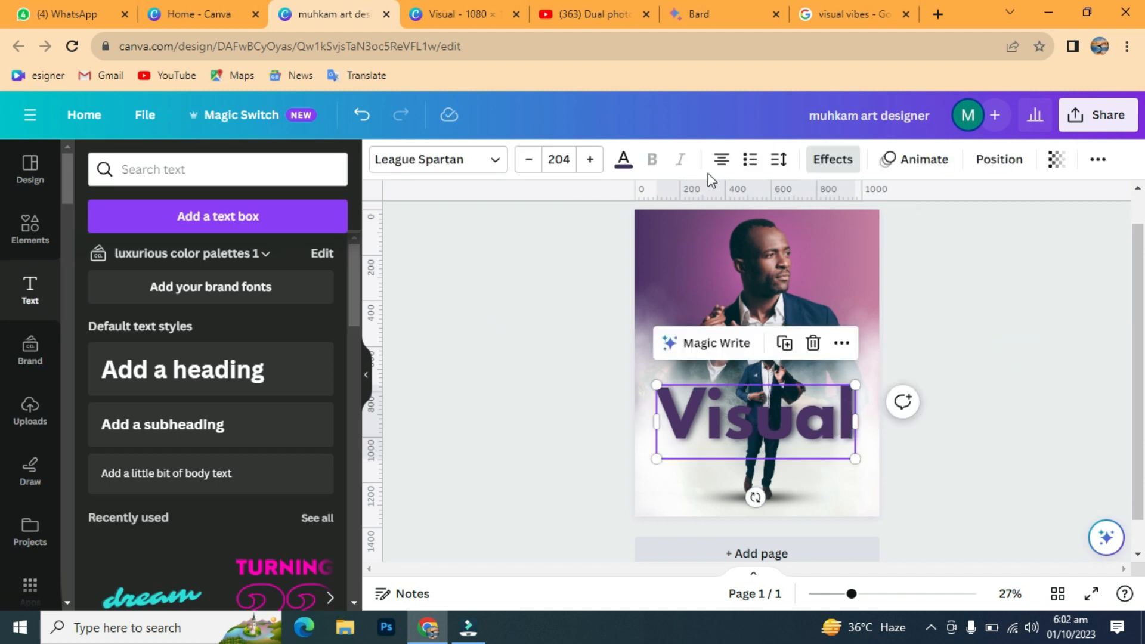
left_click(999, 159)
left_click(276, 205)
left_click(882, 557)
mouse_move(851, 594)
left_mouse_down()
mouse_move(871, 594)
mouse_move(854, 594)
left_mouse_up()
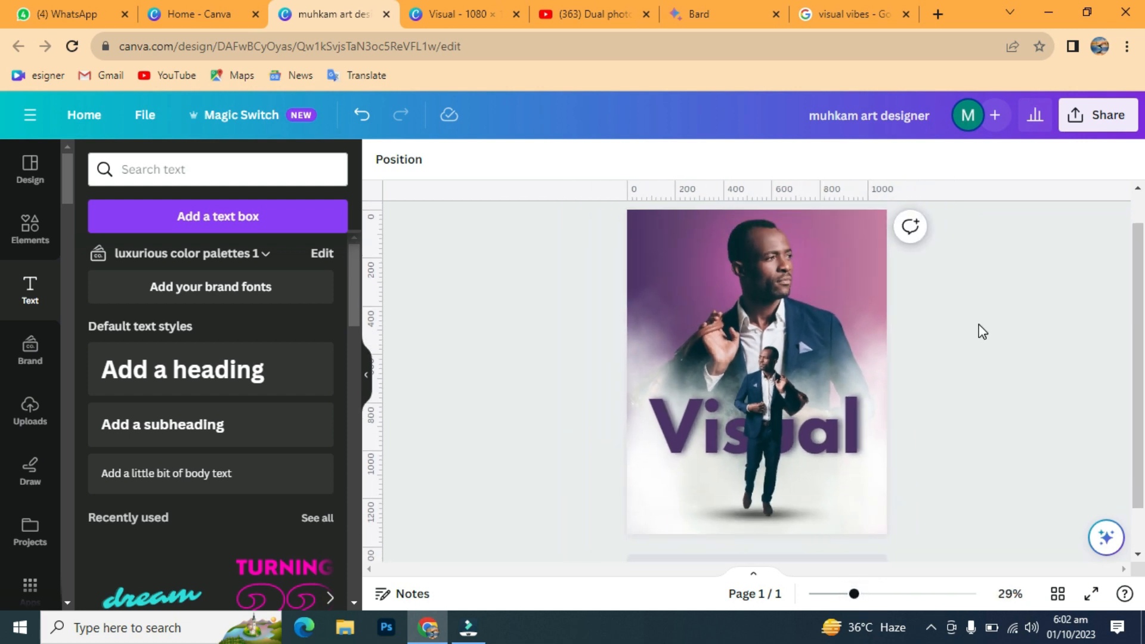
left_click_drag(866, 412, 840, 438)
Step: Apply the Curve shape effect to Visual with a strength of 76
left_click(832, 159)
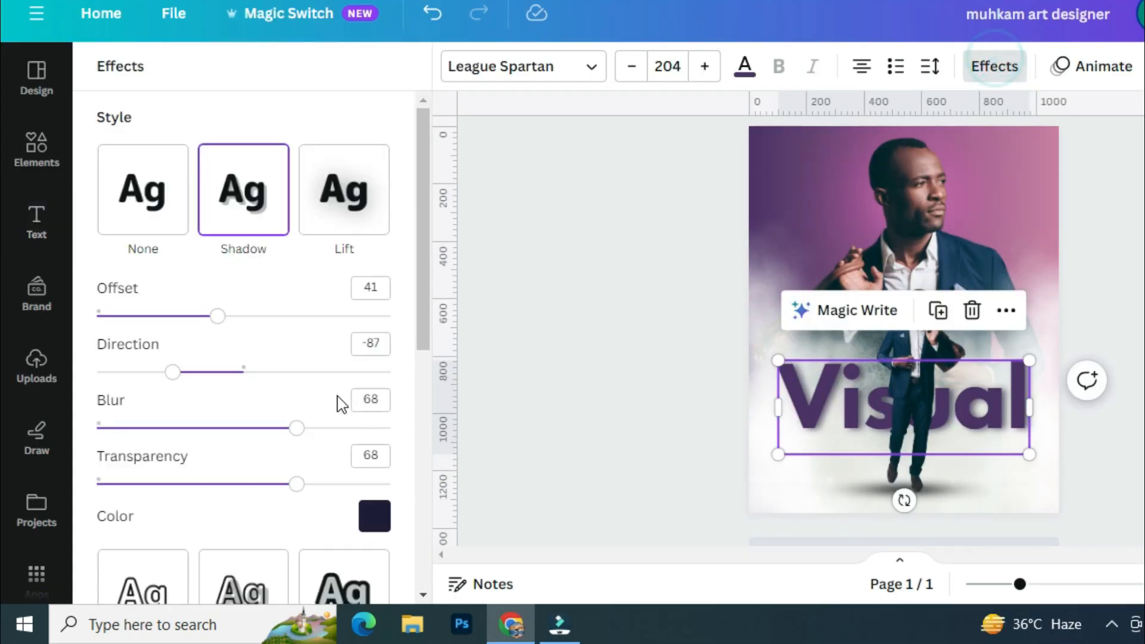
scroll(342, 316, "down", 5)
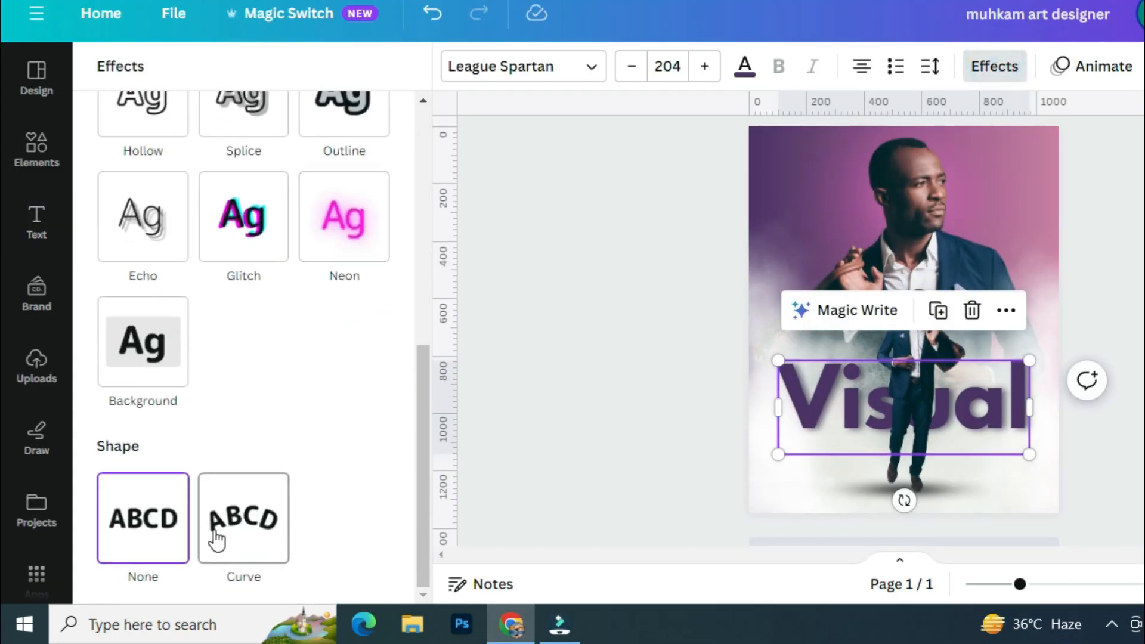
left_click(242, 525)
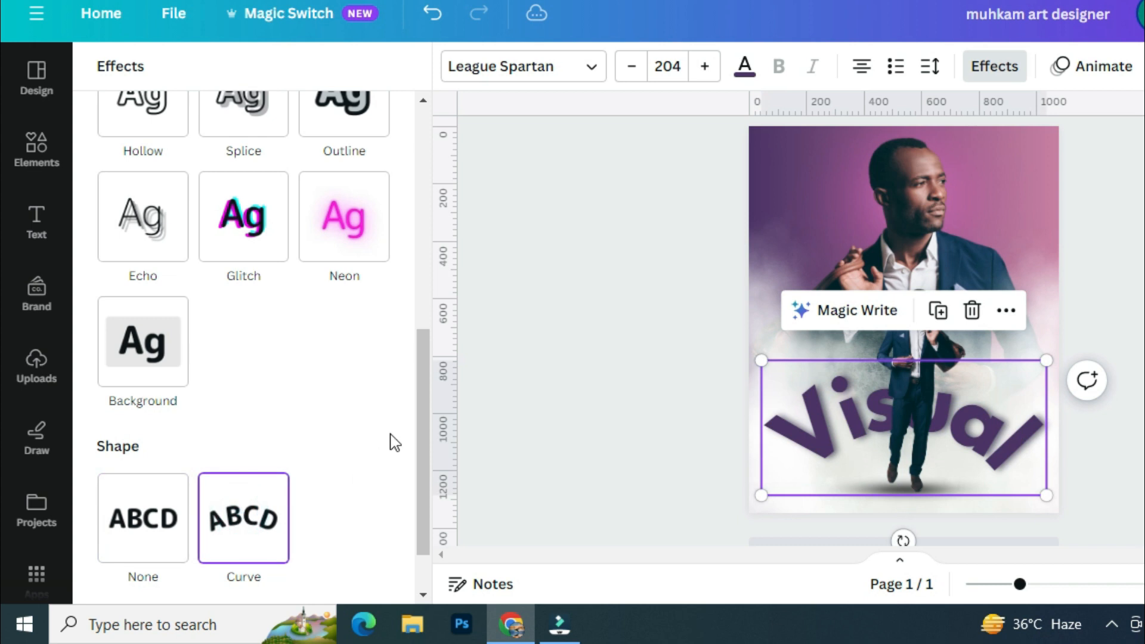
scroll(381, 519, "down", 1)
left_click_drag(393, 581, 356, 573)
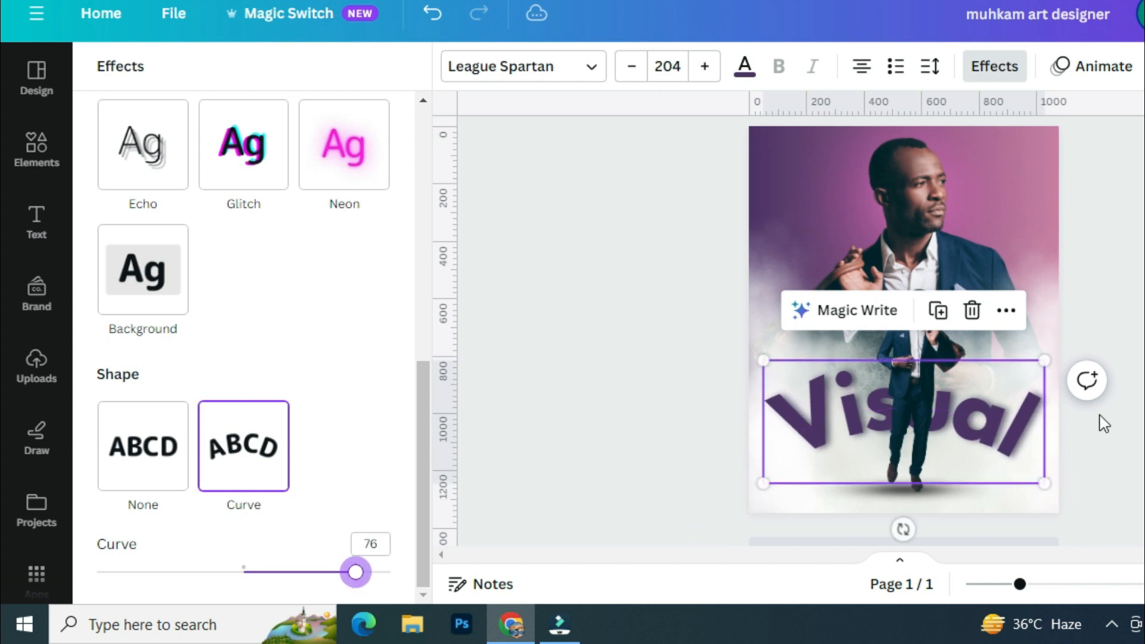
left_click(1024, 324)
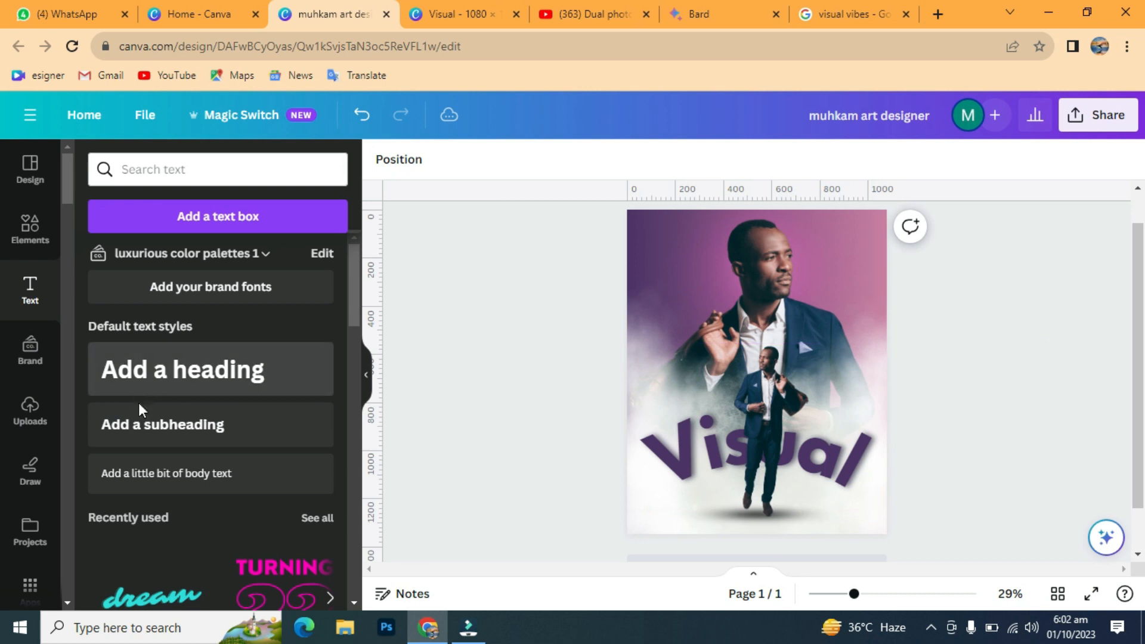
Step: Add a subheading reading 'Vibes' at size 126 and place it under Visual
left_click(149, 422)
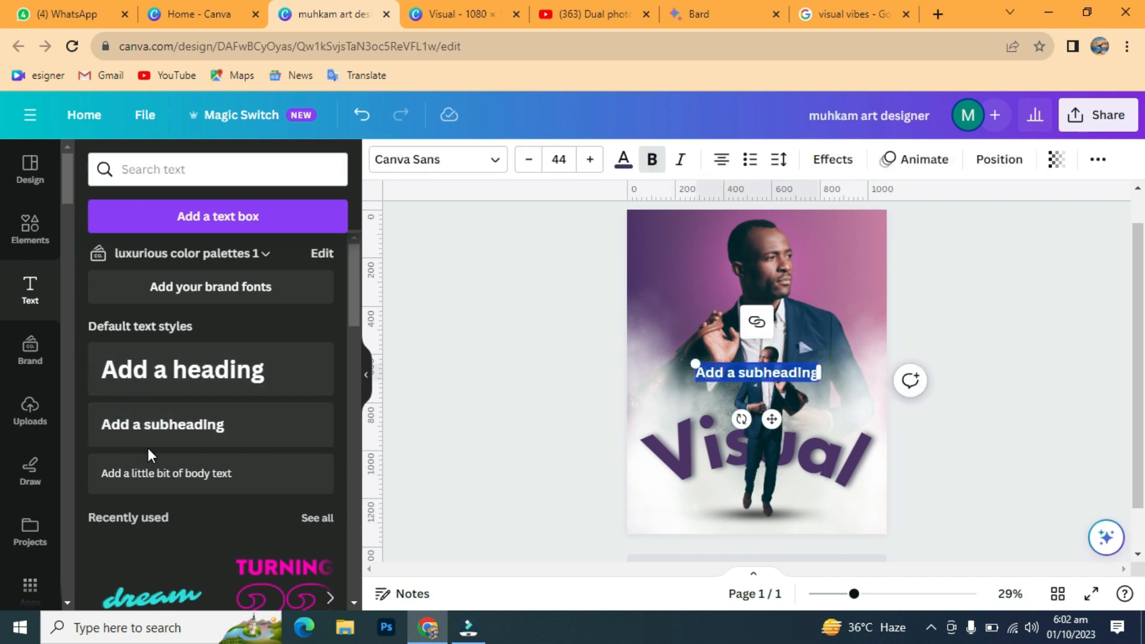
key("BackSpace")
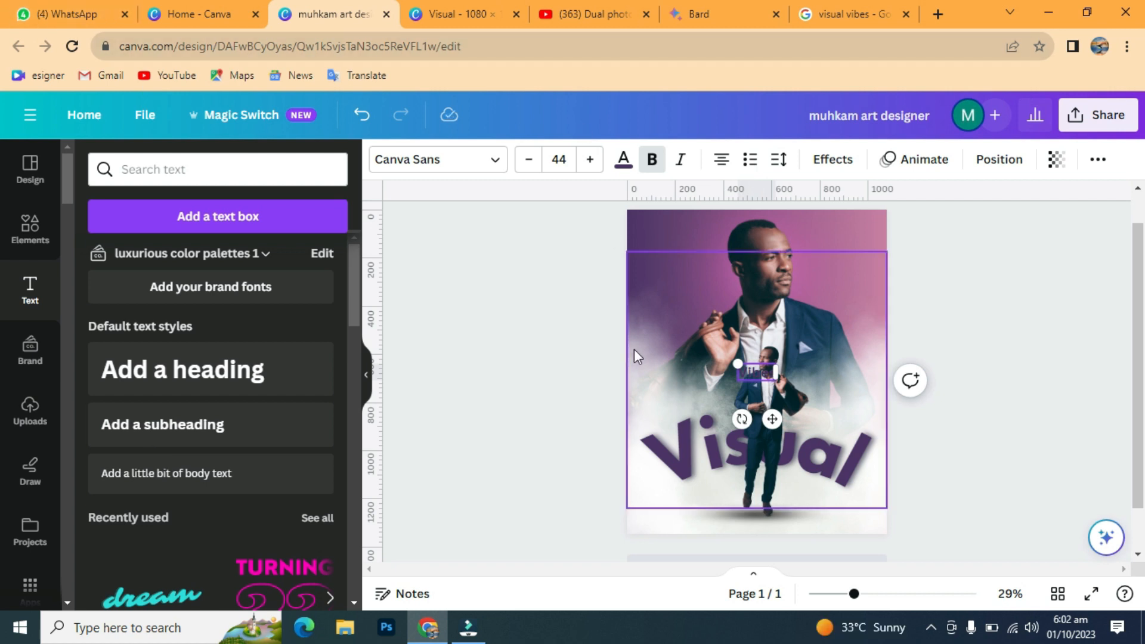
left_click_drag(737, 363, 664, 335)
left_click_drag(739, 417, 838, 547)
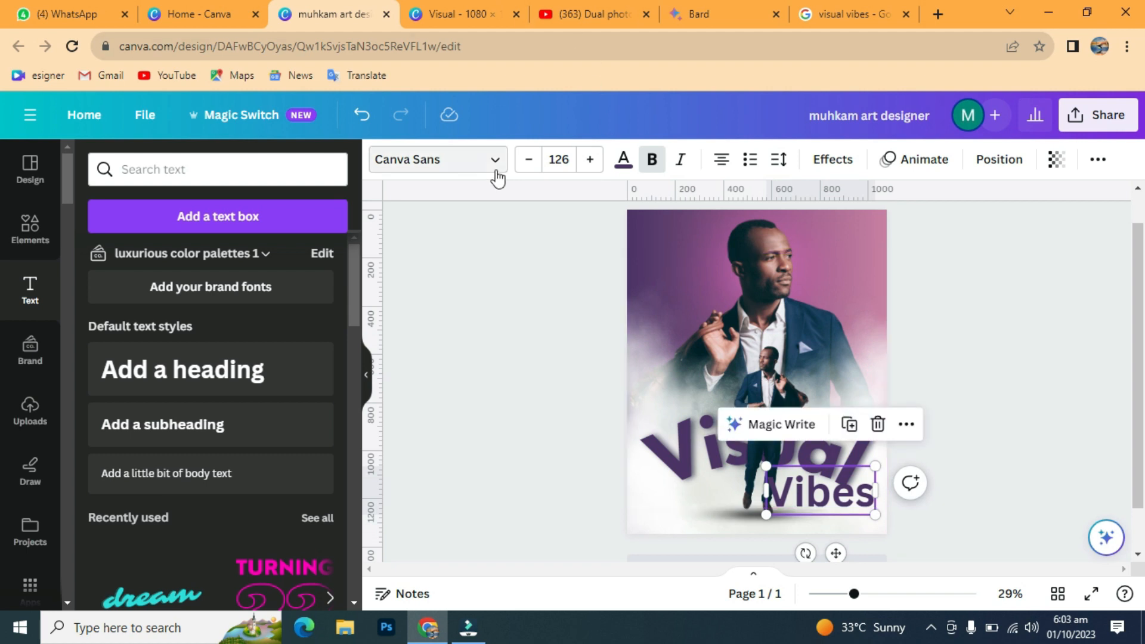
left_click(496, 168)
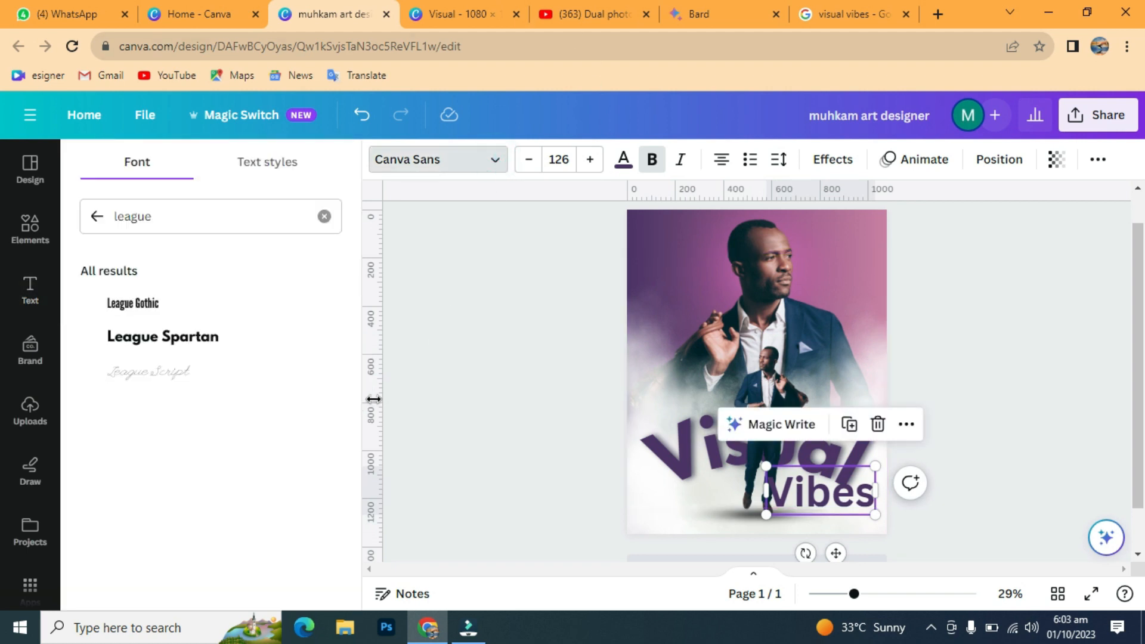
Step: Set Vibes in the Madelyn font and move it up onto the end of Visual
left_click(223, 215)
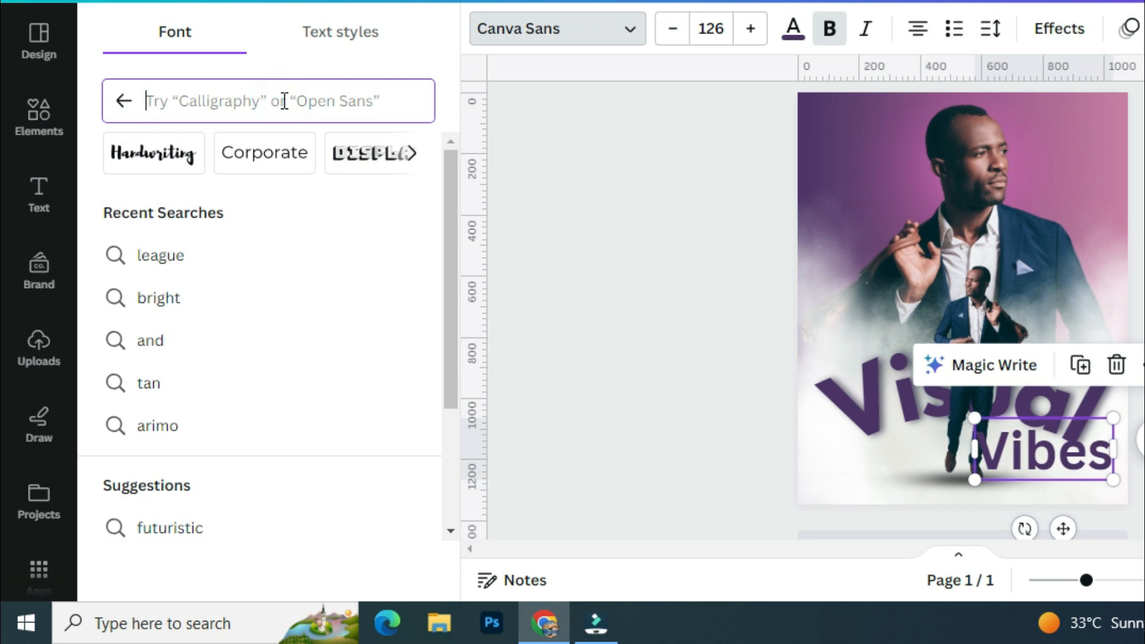
type("m")
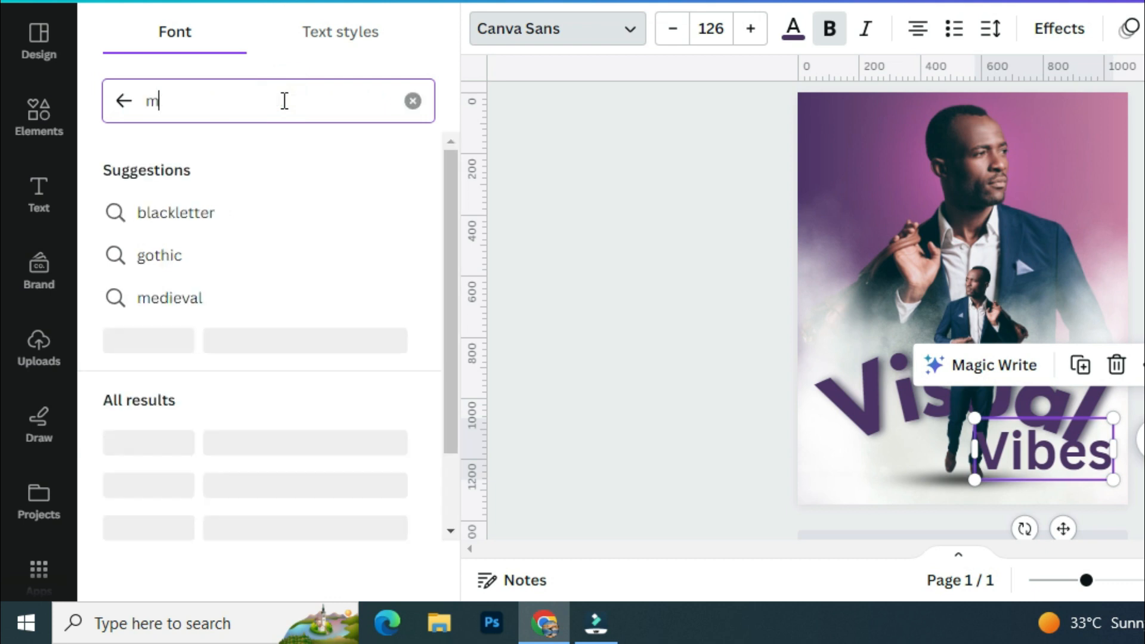
type("adelyn")
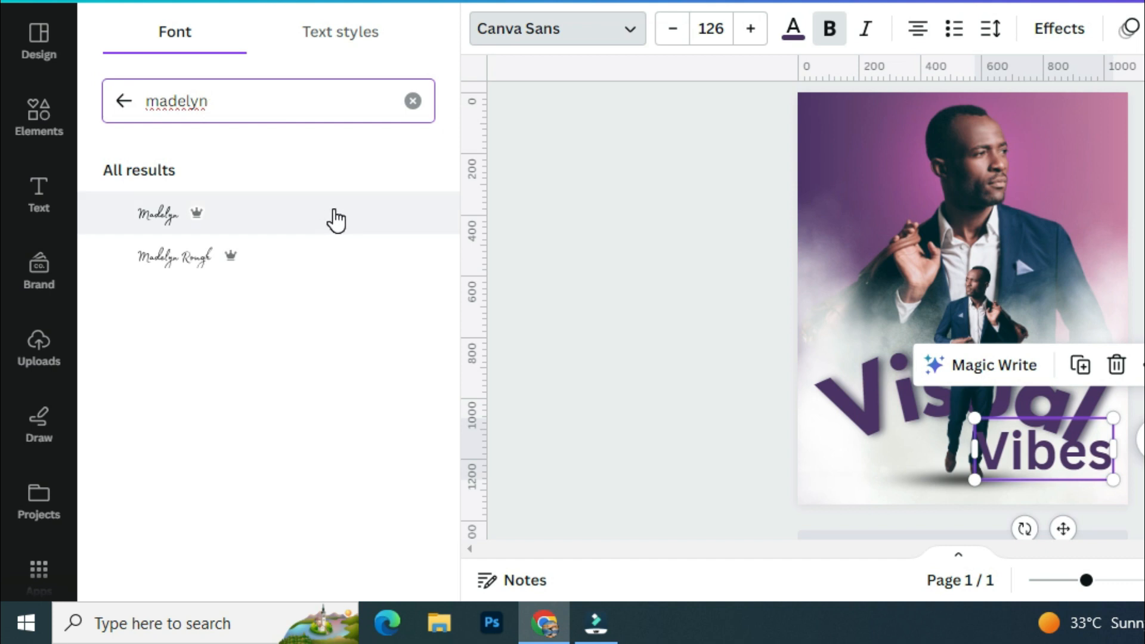
left_click(290, 216)
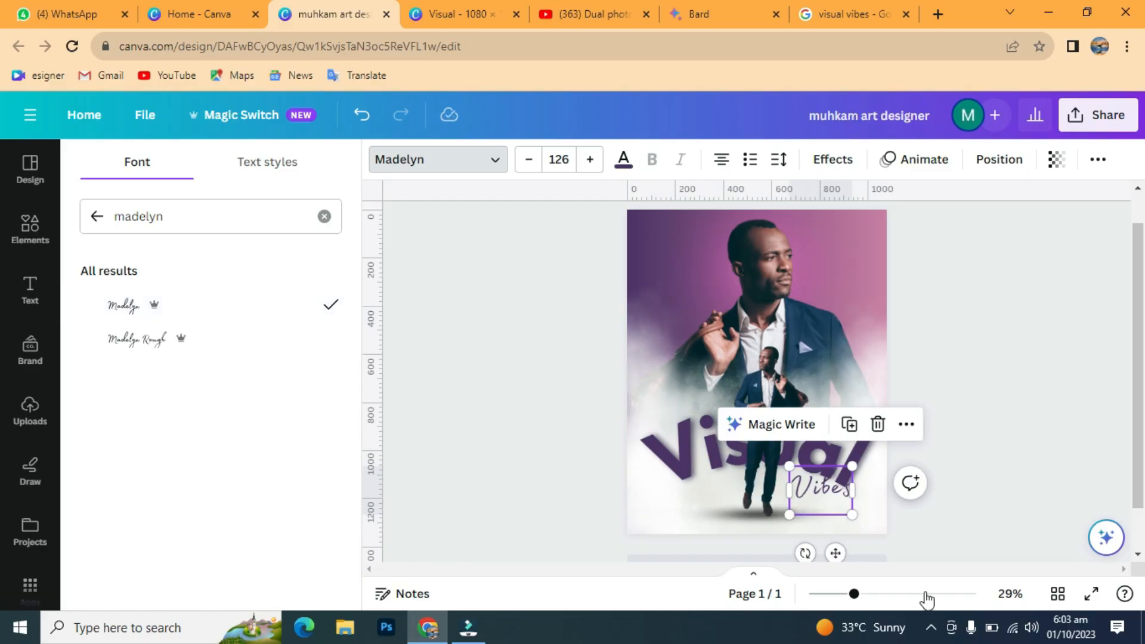
left_click_drag(821, 555, 843, 485)
Step: Increase the Vibes font size to 149
left_click(586, 161)
left_click(586, 161)
left_click(574, 159)
left_click(585, 161)
left_click(585, 161)
left_click(582, 161)
left_click(587, 160)
left_click(586, 160)
left_click(586, 160)
left_click(586, 160)
left_click(587, 160)
Step: Give Vibes a gentle Curve effect with a strength of 78
left_click(830, 422)
left_click(840, 427)
left_click(1003, 370)
left_click(846, 420)
left_click(853, 162)
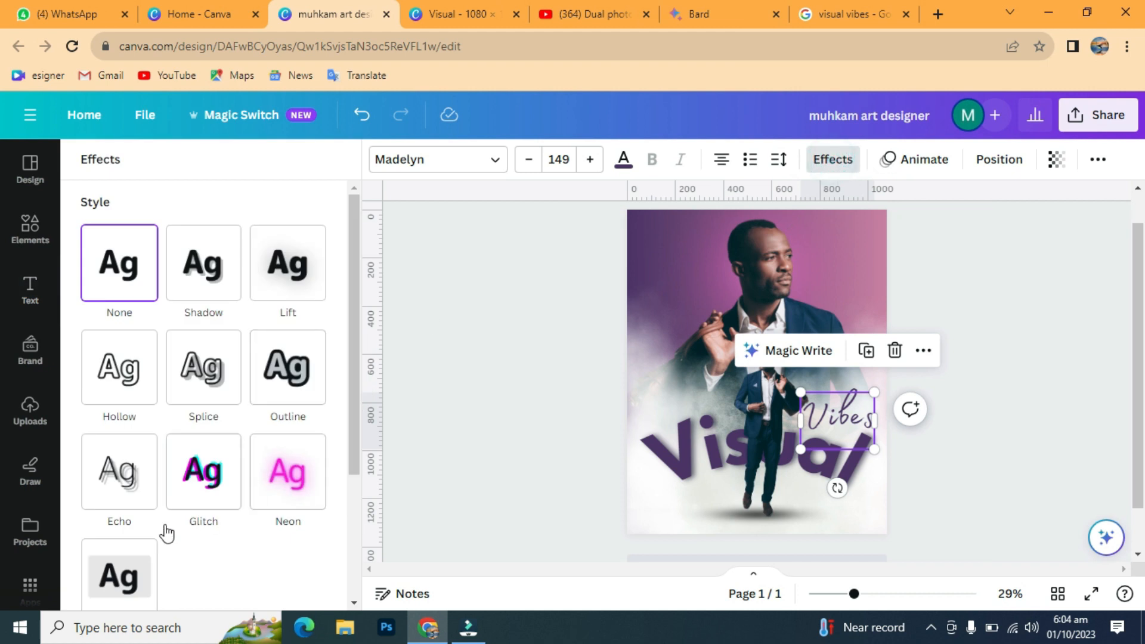
scroll(194, 555, "down", 3)
left_click(202, 540)
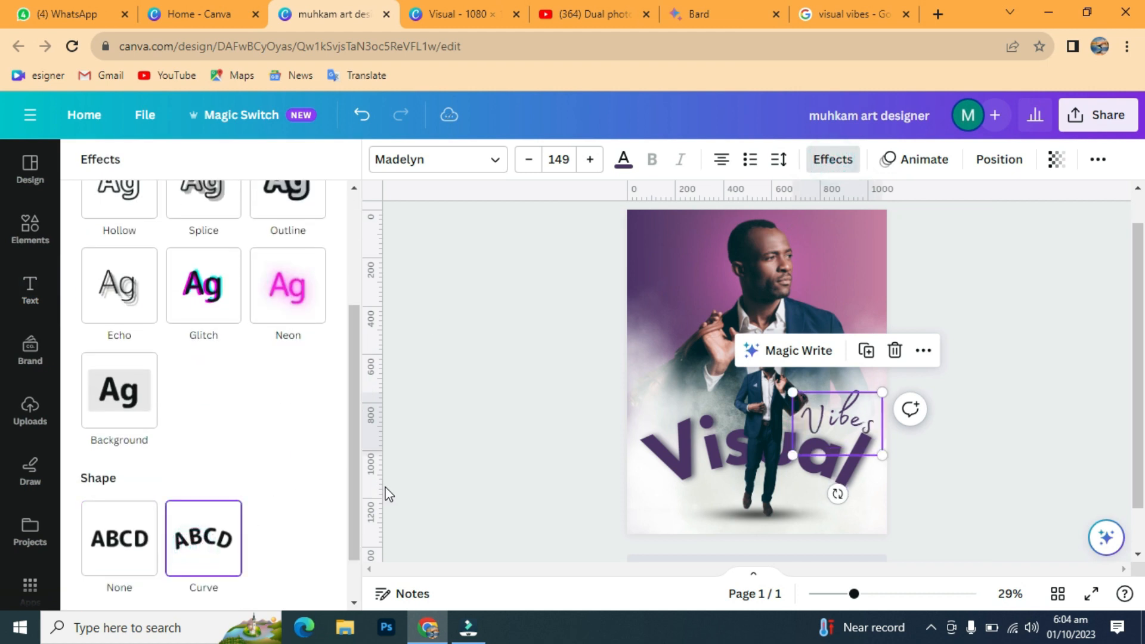
scroll(257, 500, "down", 1)
left_click_drag(325, 592, 298, 584)
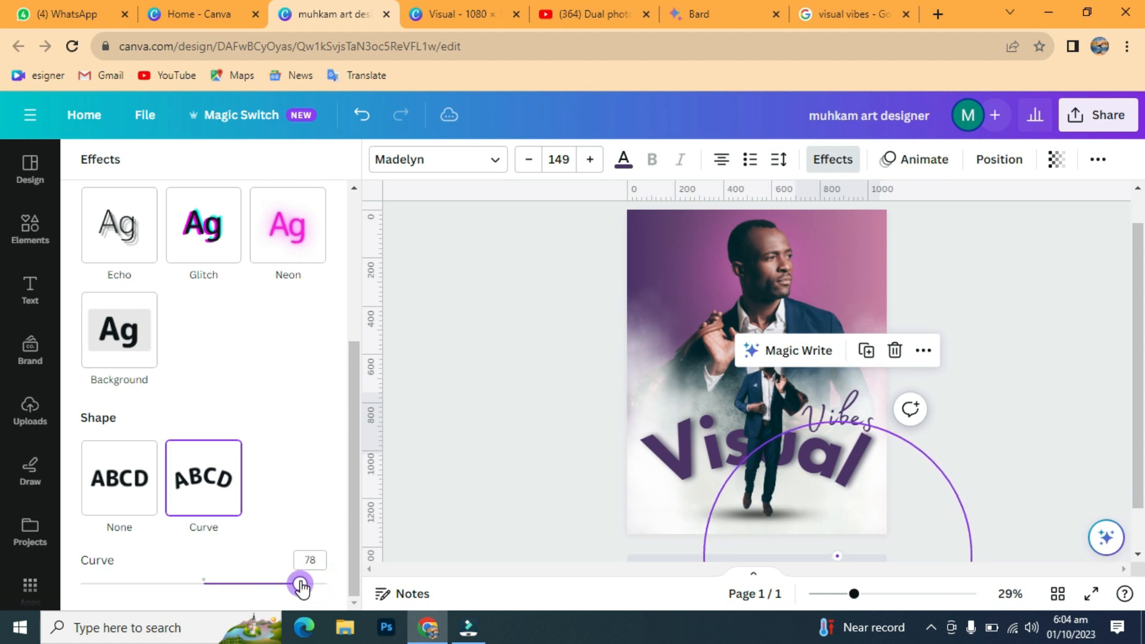
left_click(999, 328)
Step: Duplicate the standing man image and shrink the copy to a tiny figure
left_click(999, 329)
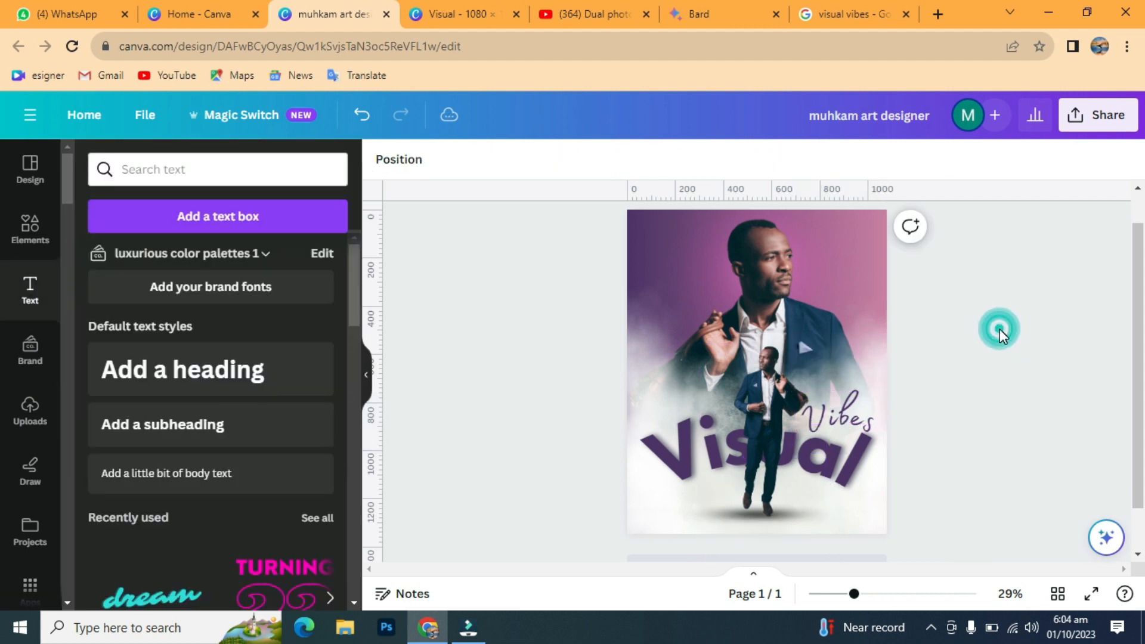
left_click(752, 381)
left_click(736, 307)
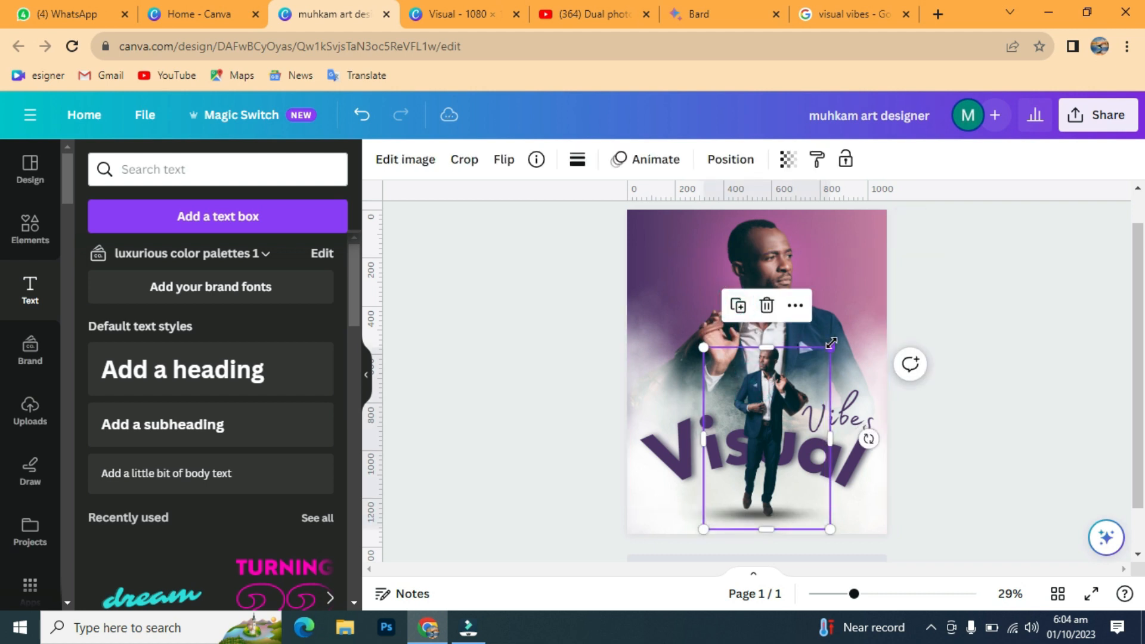
left_click_drag(828, 345, 813, 480)
left_click(503, 159)
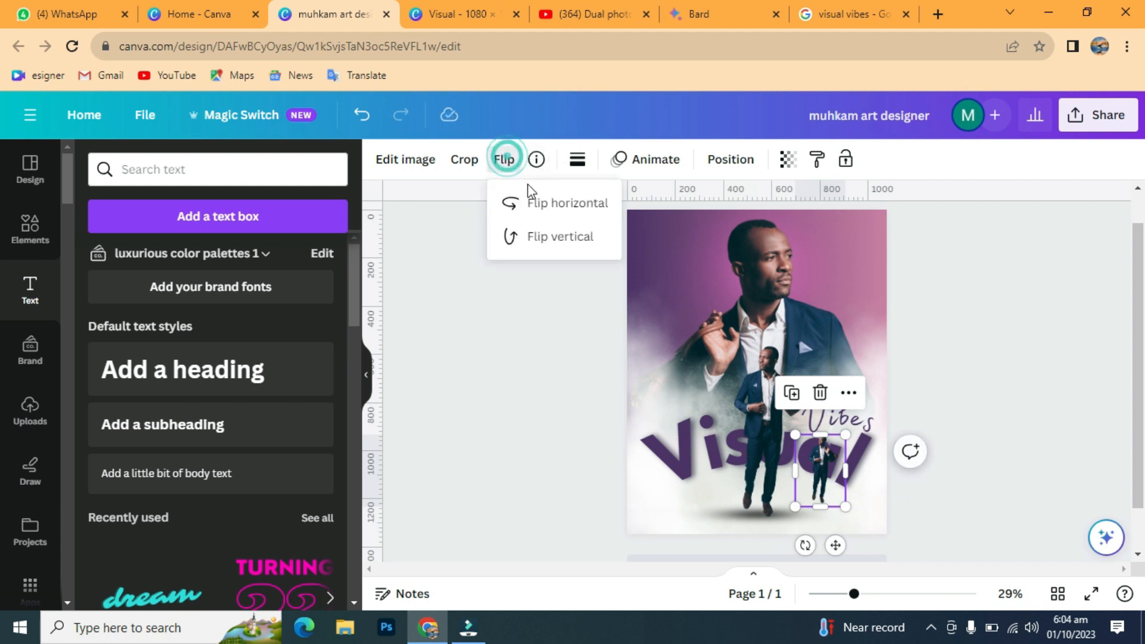
left_click_drag(845, 435, 821, 469)
left_click_drag(853, 599, 881, 594)
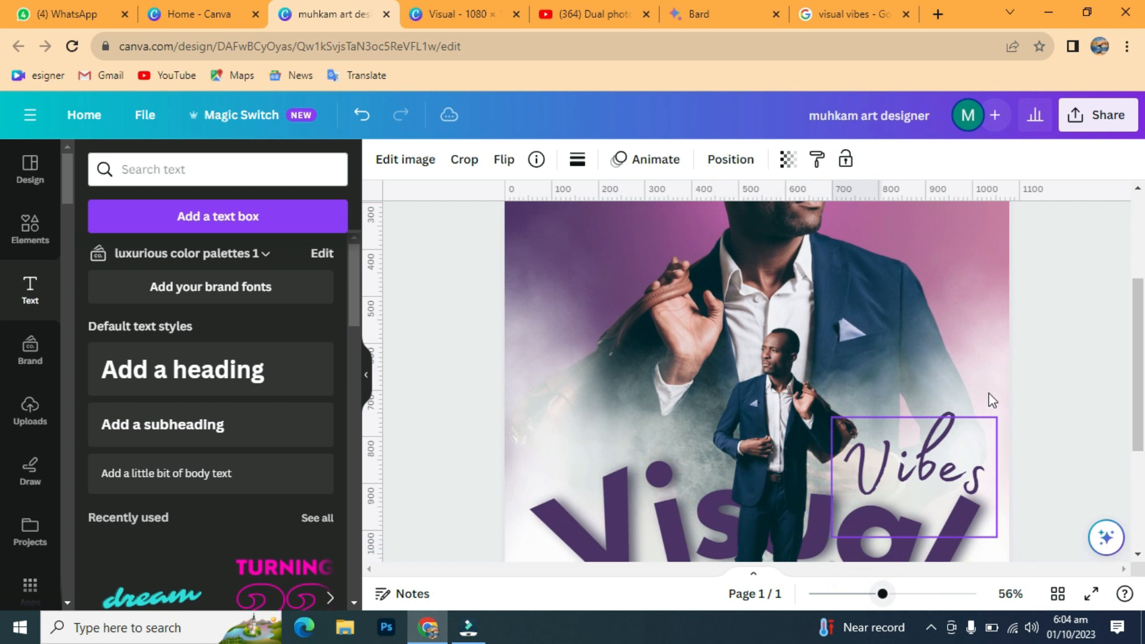
scroll(991, 399, "down", 3)
left_click_drag(881, 354, 865, 382)
Step: Stand the tiny man, tilted about 16°, on Visual's final 'l' beneath Vibes
left_click_drag(857, 463, 912, 350)
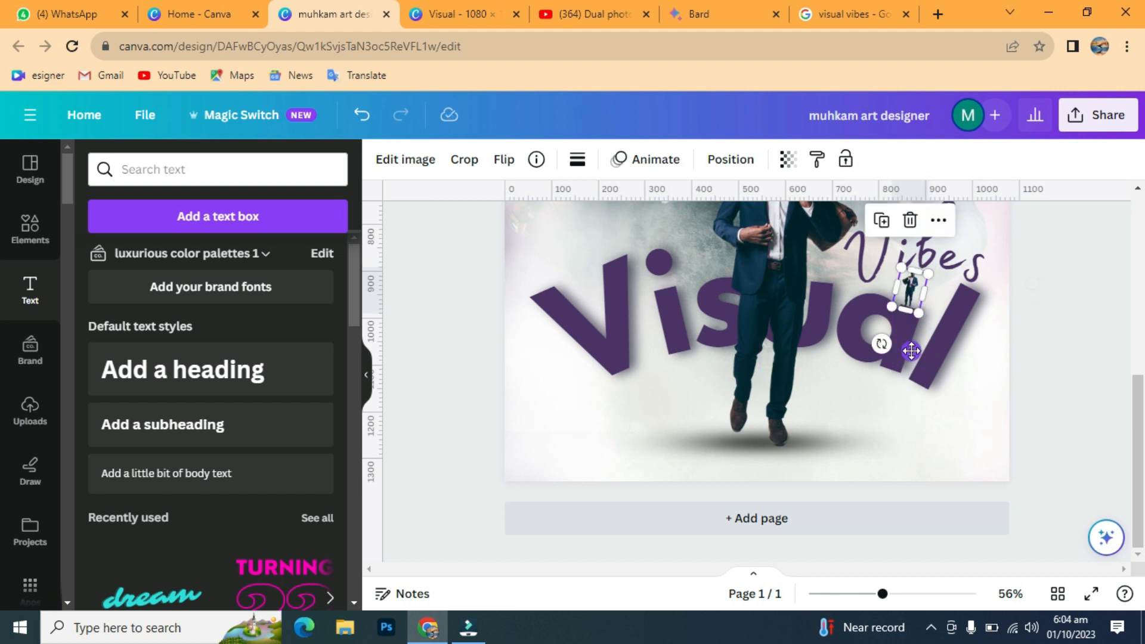
left_click_drag(881, 593, 925, 615)
left_click_drag(867, 570, 1018, 568)
left_click(966, 406)
left_click(858, 292)
left_click_drag(929, 306, 932, 319)
left_click_drag(860, 288, 875, 291)
left_click(984, 290)
left_click(873, 298)
key("Up")
key("Up")
key("Up")
left_click_drag(924, 593, 854, 595)
left_click(1085, 267)
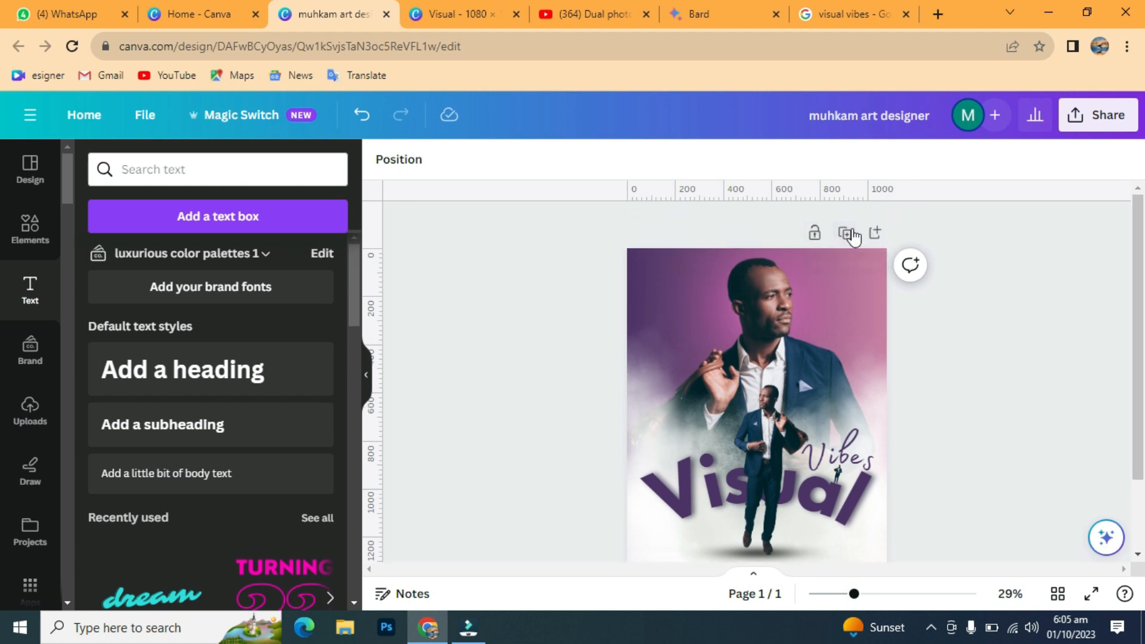
Step: Duplicate the poster page and stretch the 'foggy steam at the mirror window' image over page 2
left_click(843, 233)
mouse_move(1138, 381)
left_mouse_down()
mouse_move(1138, 198)
mouse_move(1139, 391)
left_mouse_up()
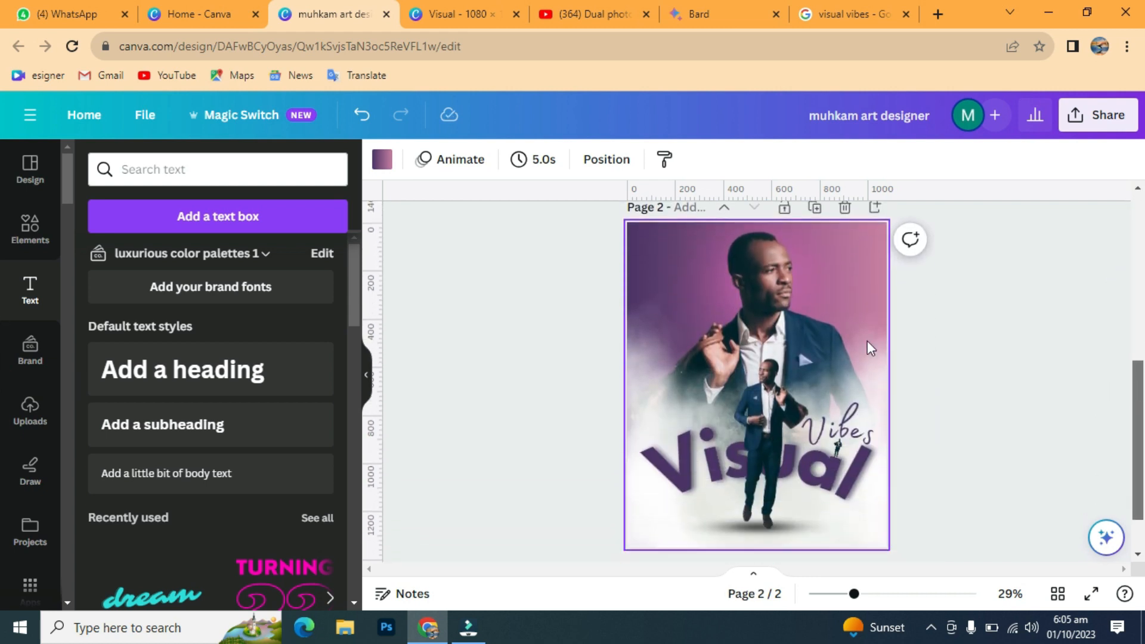
left_click(661, 244)
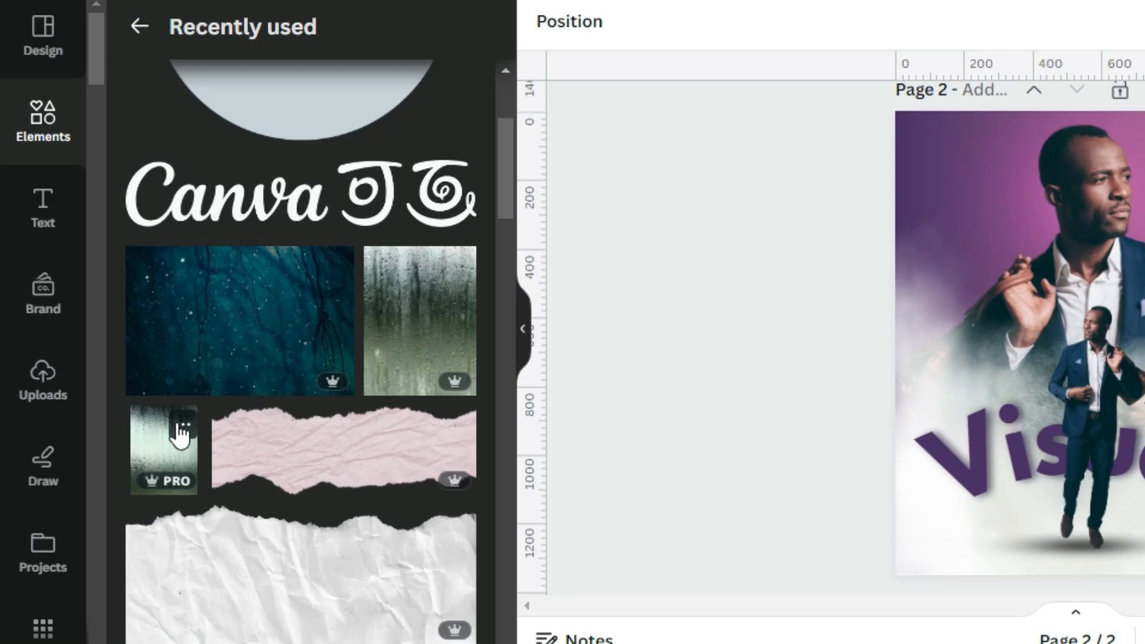
left_click(181, 427)
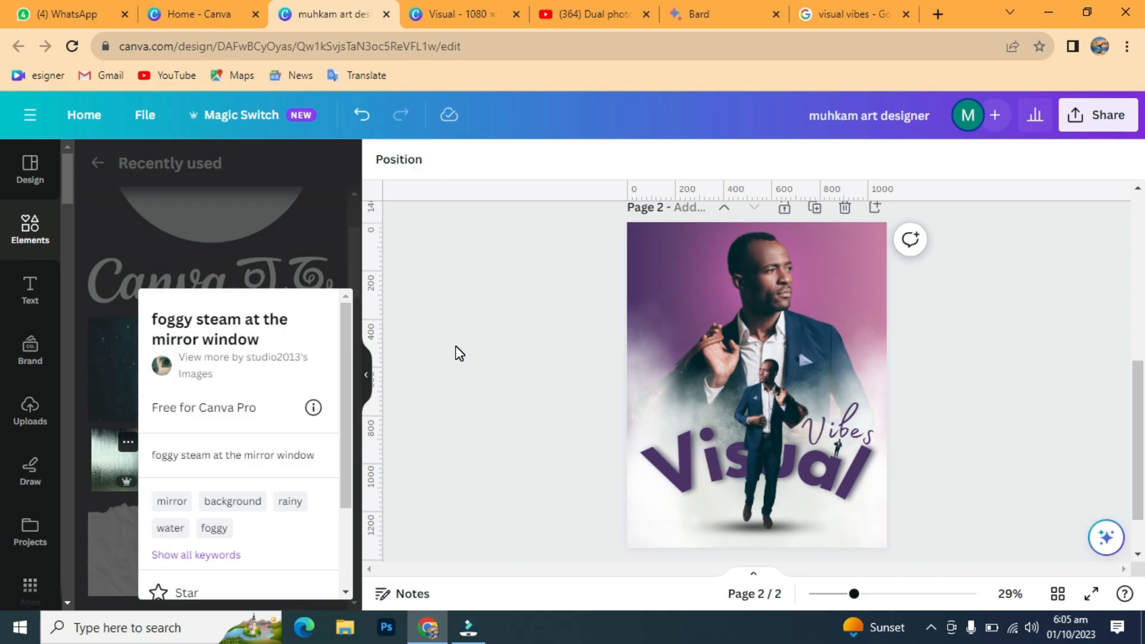
left_click(650, 288)
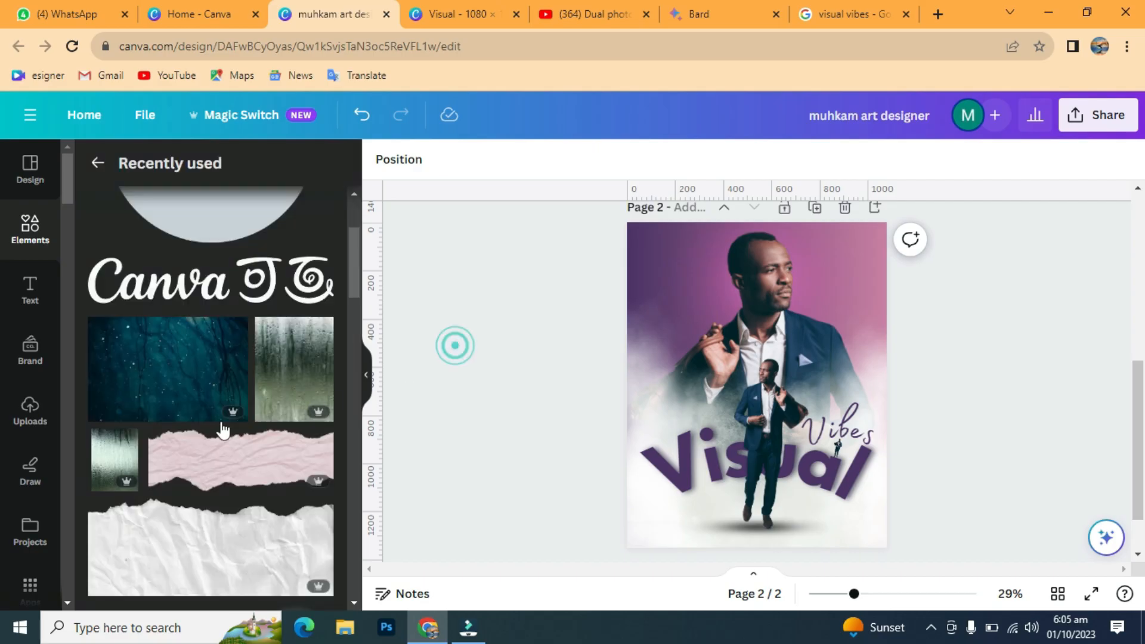
left_click(117, 459)
left_click_drag(723, 460, 687, 381)
left_click_drag(830, 494, 910, 556)
Step: Set the foggy glass image's transparency to 25
left_click(996, 346)
left_click(796, 355)
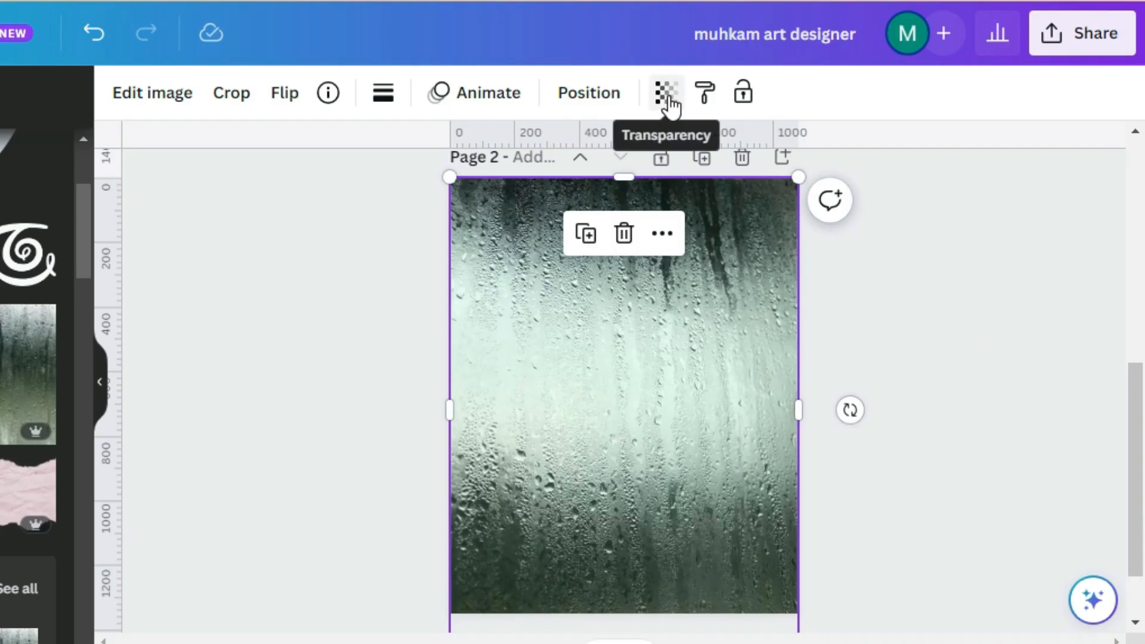
left_click(667, 92)
left_click_drag(656, 184, 497, 200)
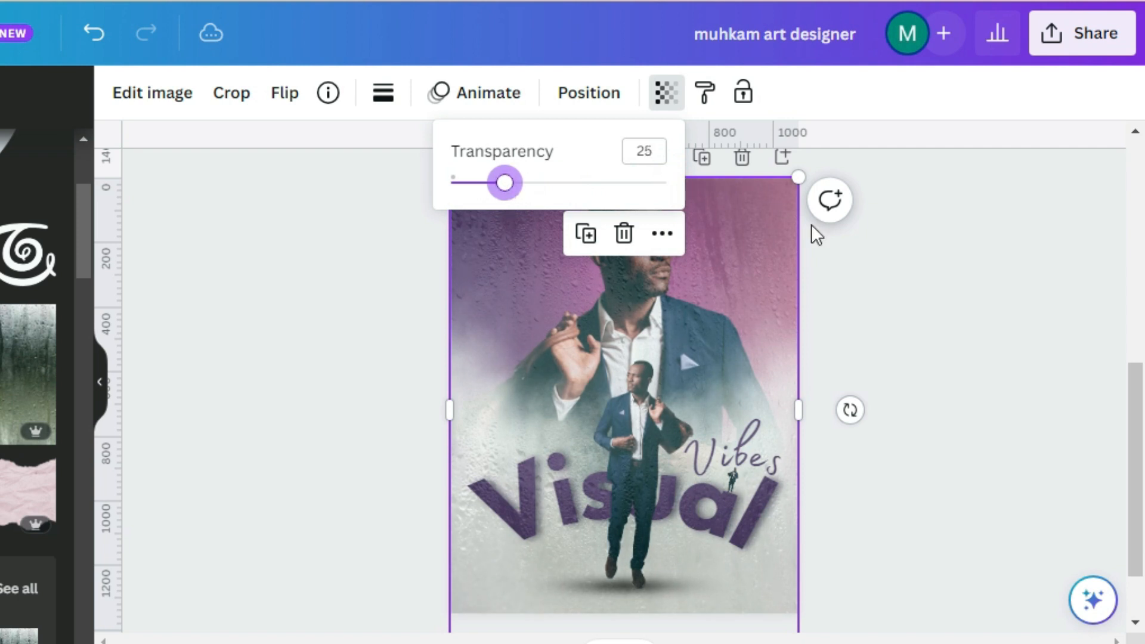
left_click(920, 301)
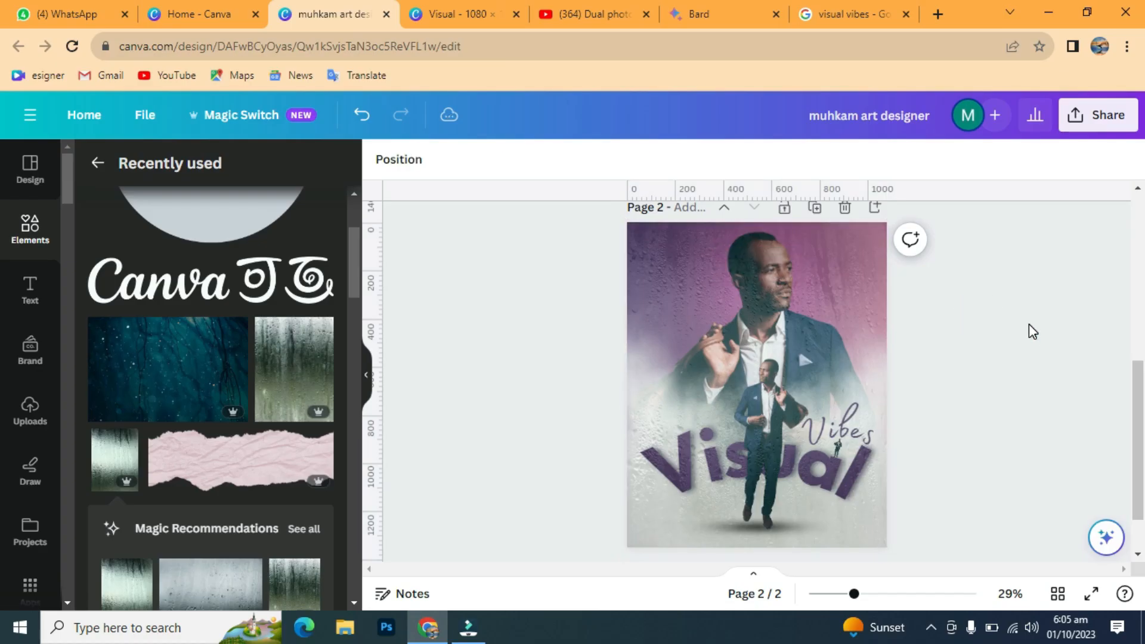
Step: Add the 'Pink Hand Drawn Pen Line' and shorten it under the right end of Visual
left_click_drag(1138, 444, 1140, 322)
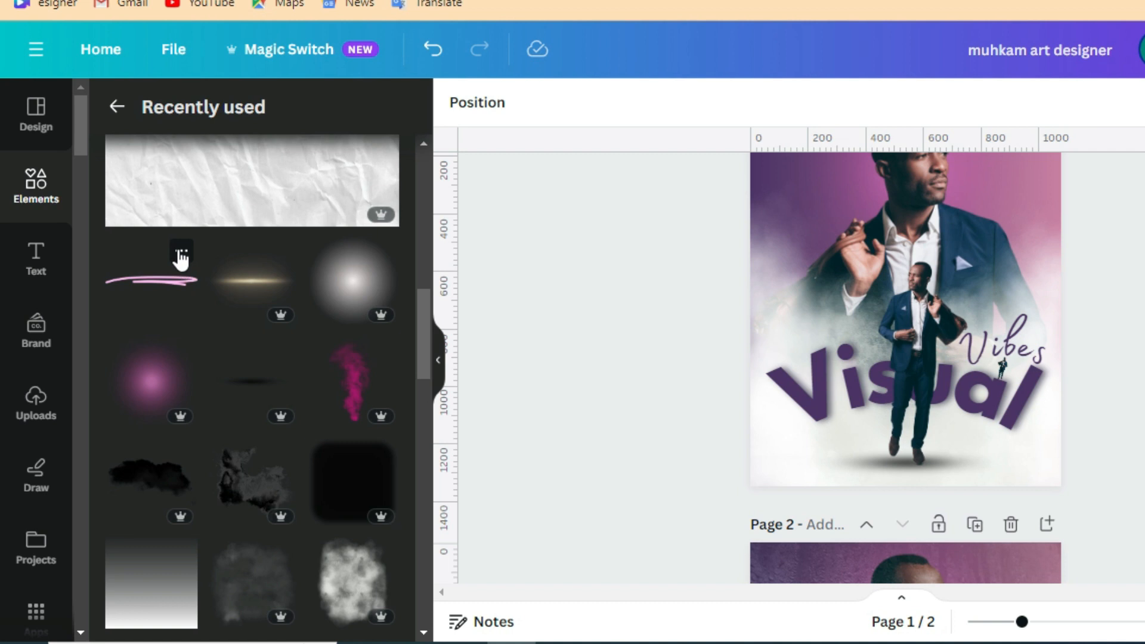
left_click(180, 252)
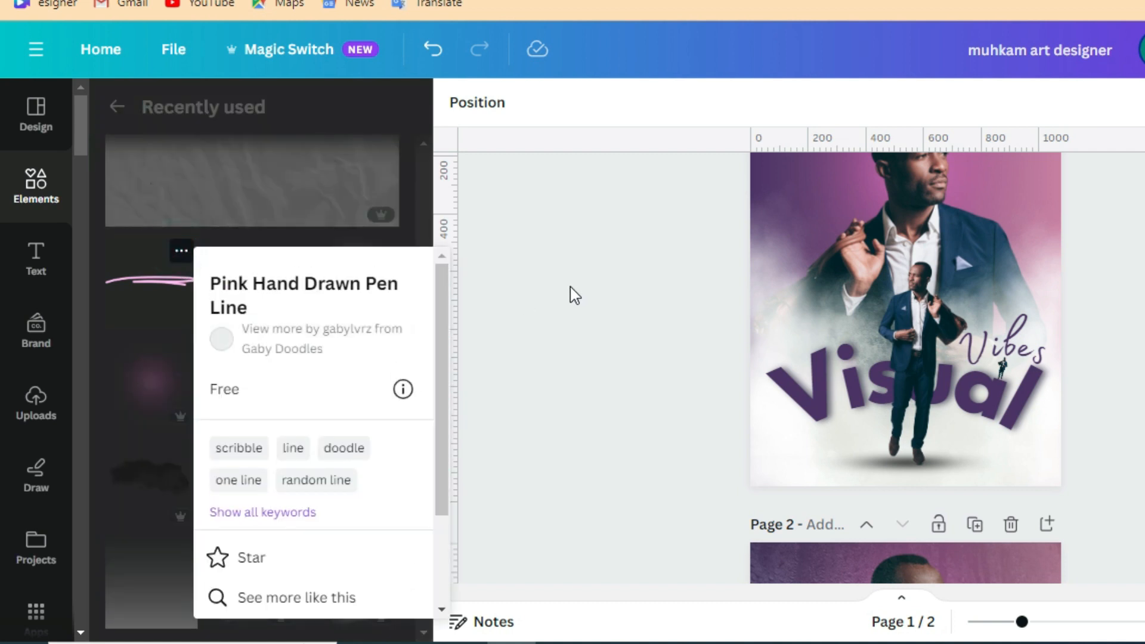
left_click(561, 287)
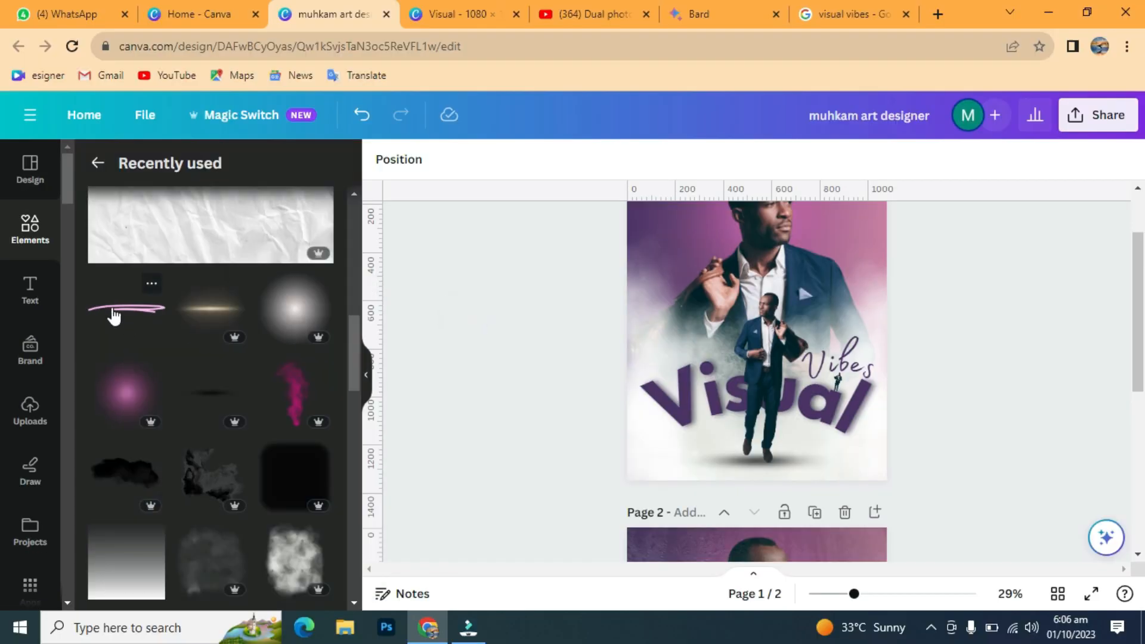
left_click(136, 284)
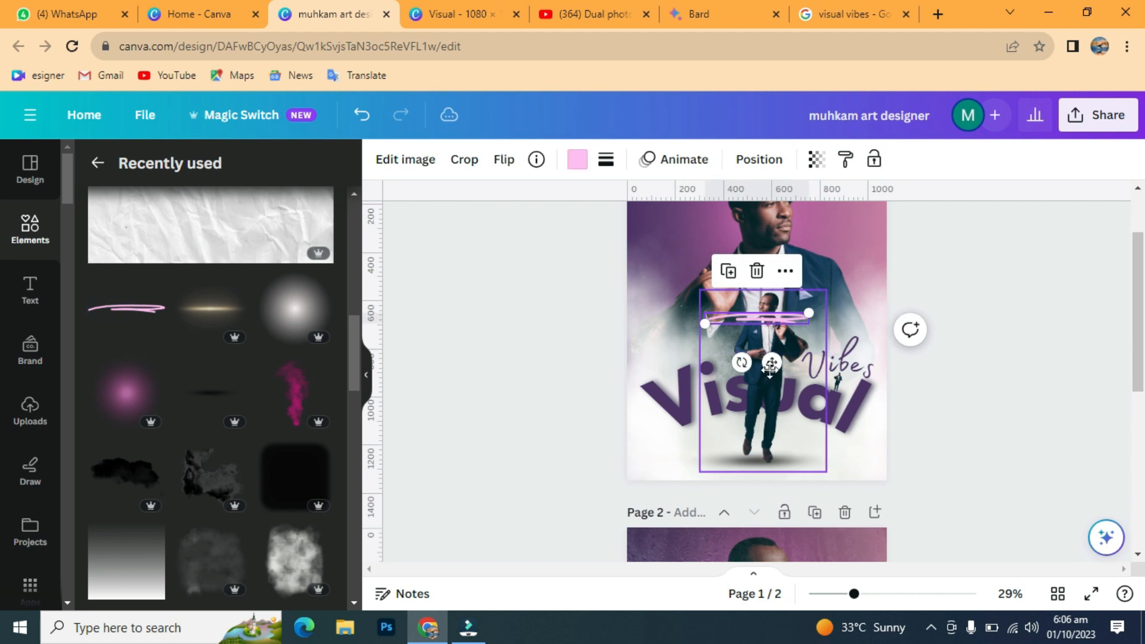
left_click_drag(771, 364, 862, 493)
left_click_drag(907, 447, 860, 448)
left_click_drag(842, 492, 862, 492)
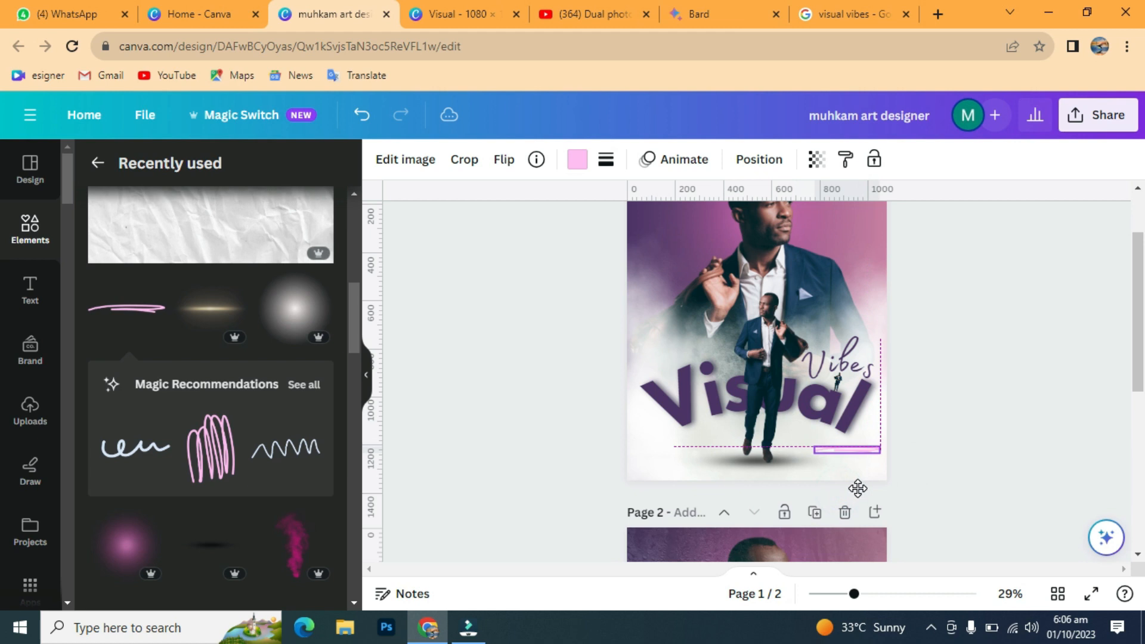
Step: Recolour the pen line dark purple and fine-tune its position
left_click(573, 159)
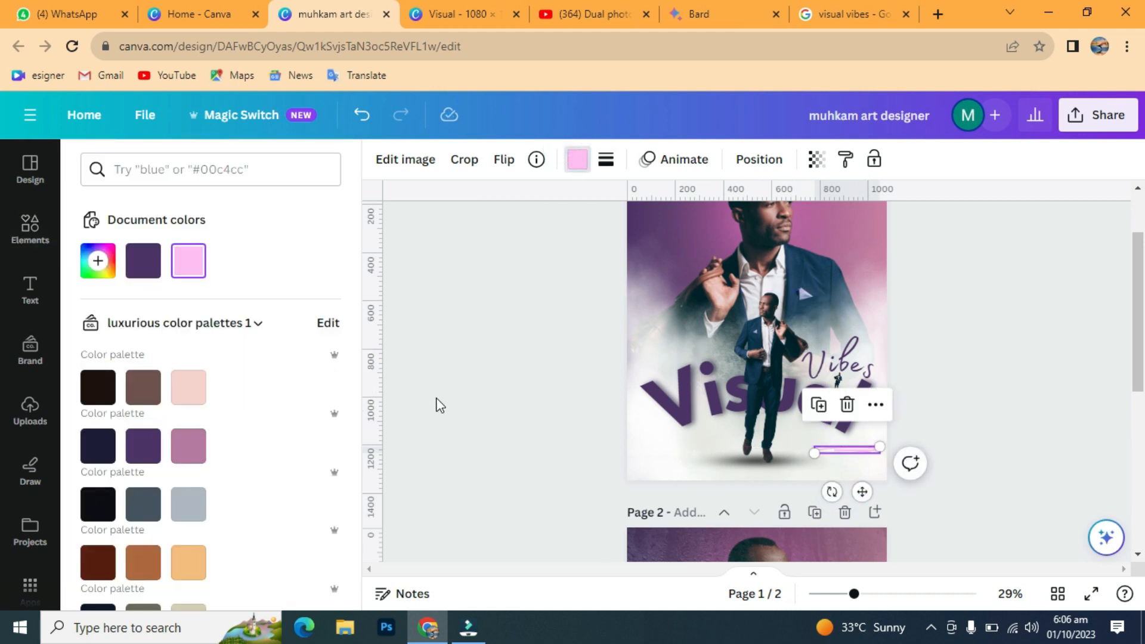
left_click(142, 255)
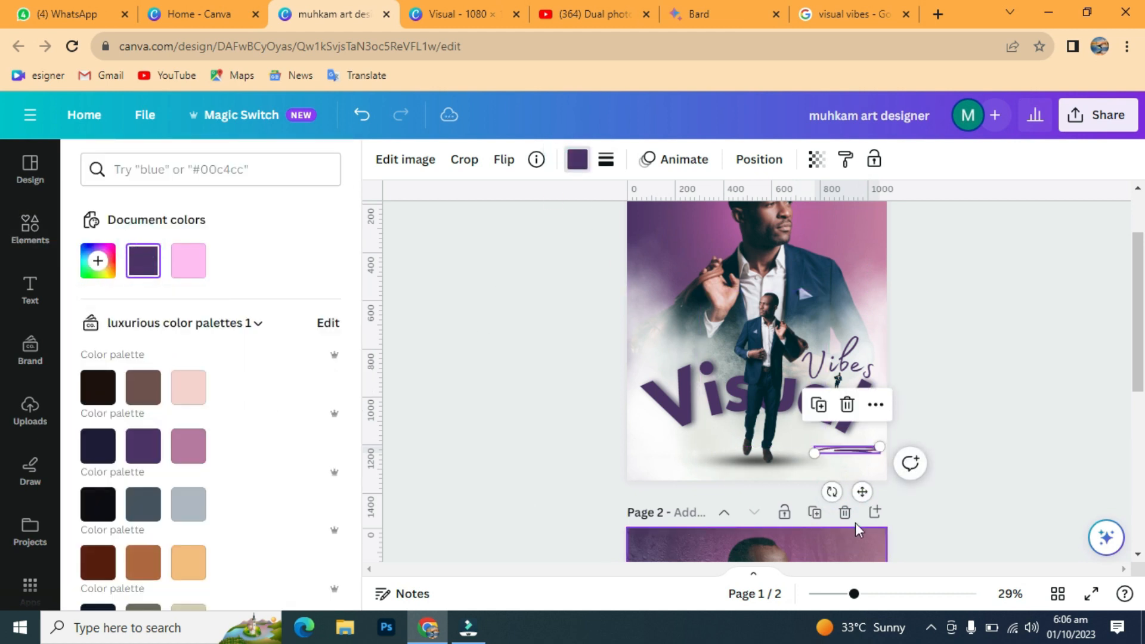
left_click_drag(866, 490, 866, 489)
left_click(1057, 351)
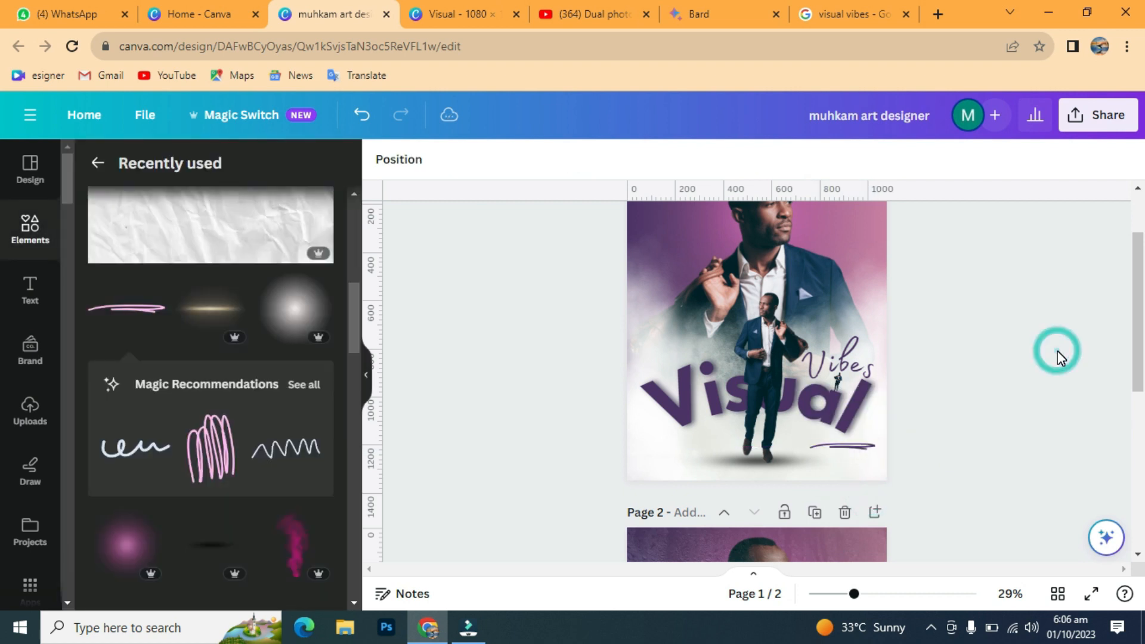
Step: Copy the purple pen line and paste it onto page 2
left_click(871, 446)
left_click(1006, 377)
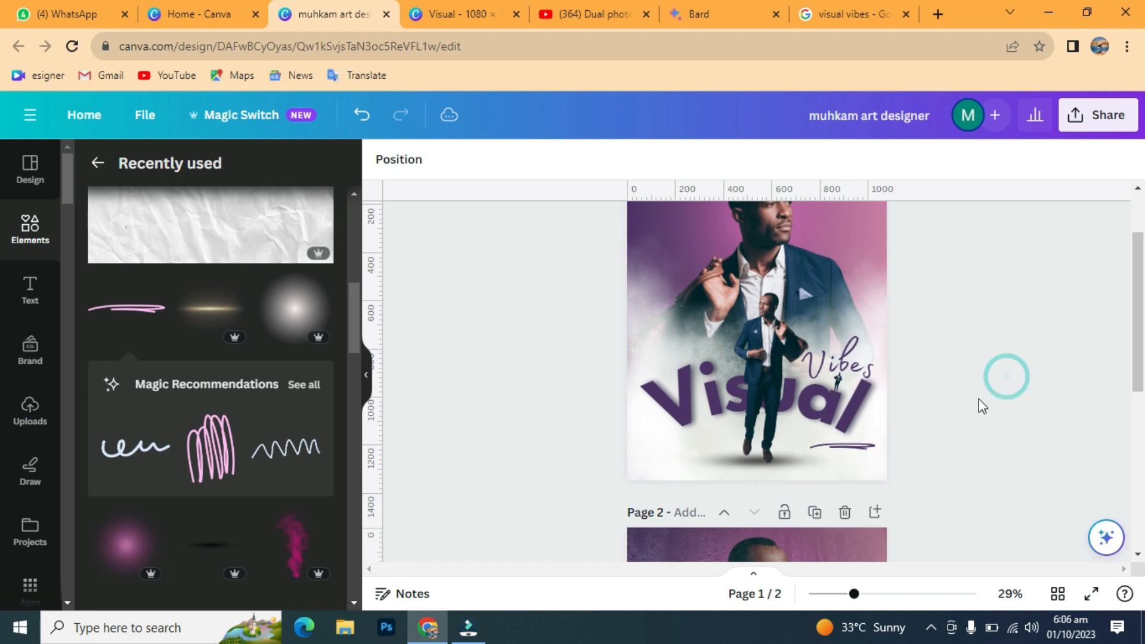
left_click(849, 446)
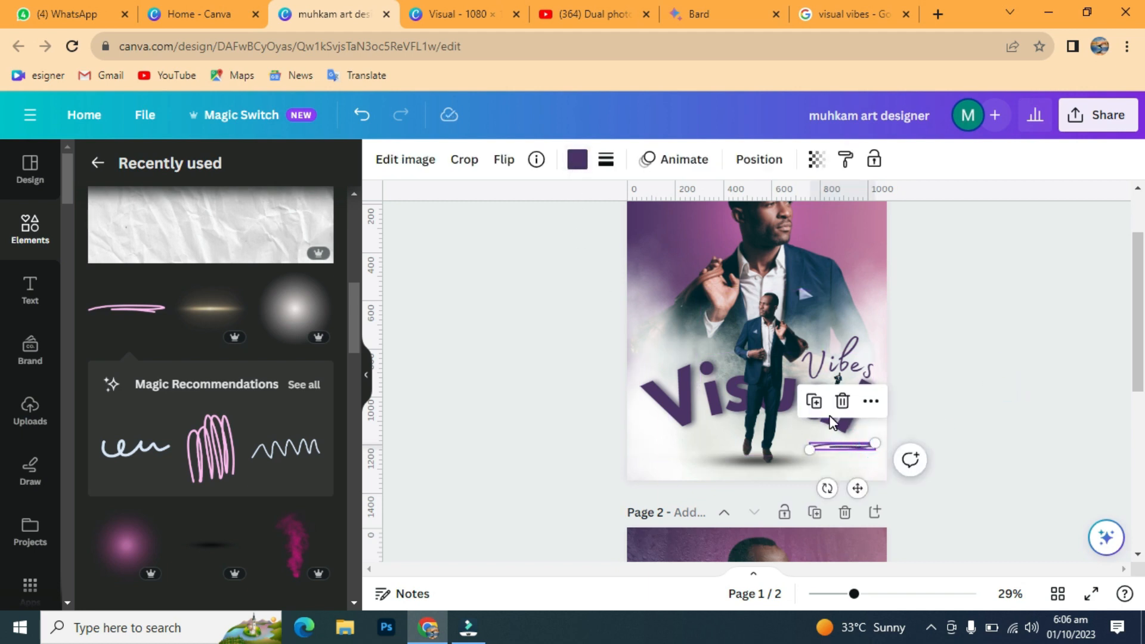
right_click(866, 449)
left_click(918, 288)
scroll(972, 358, "down", 5)
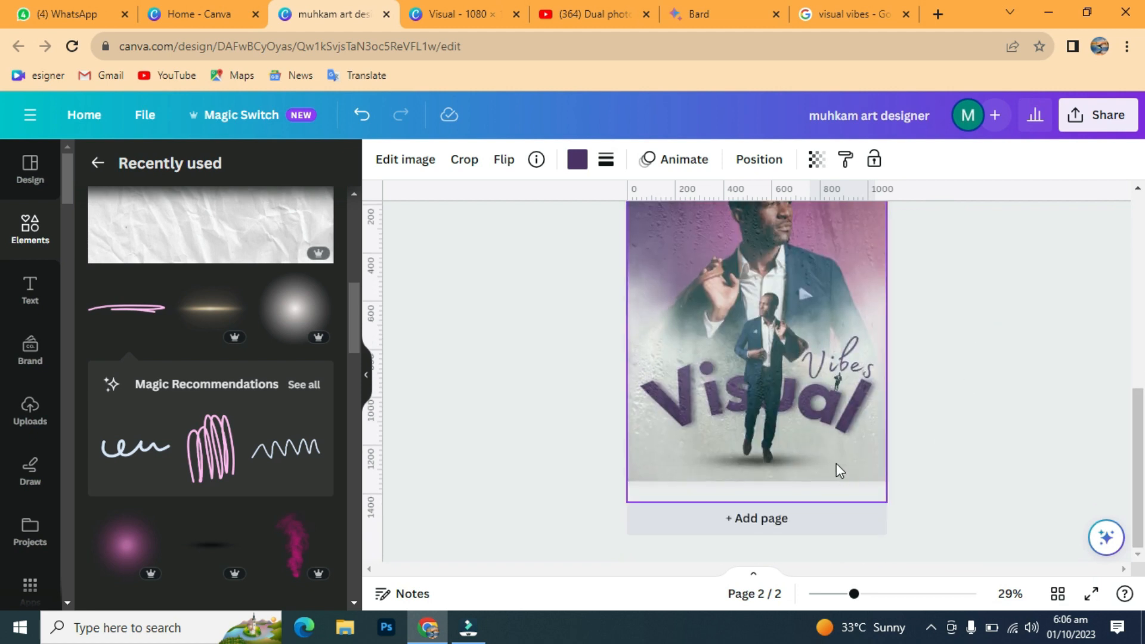
right_click(838, 471)
left_click(909, 216)
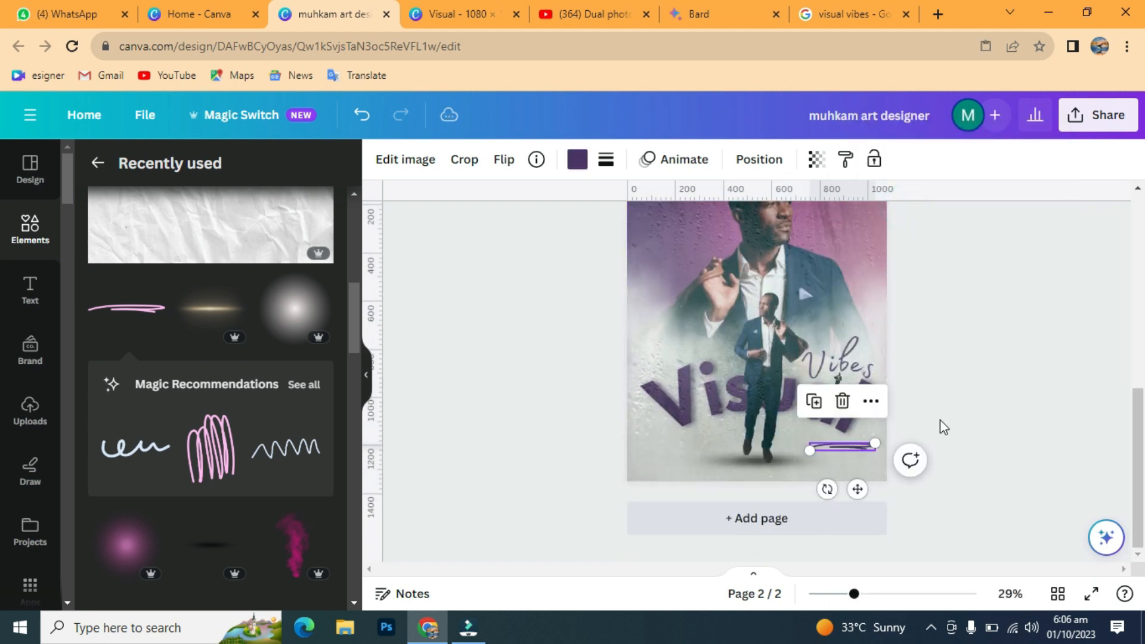
left_click(971, 371)
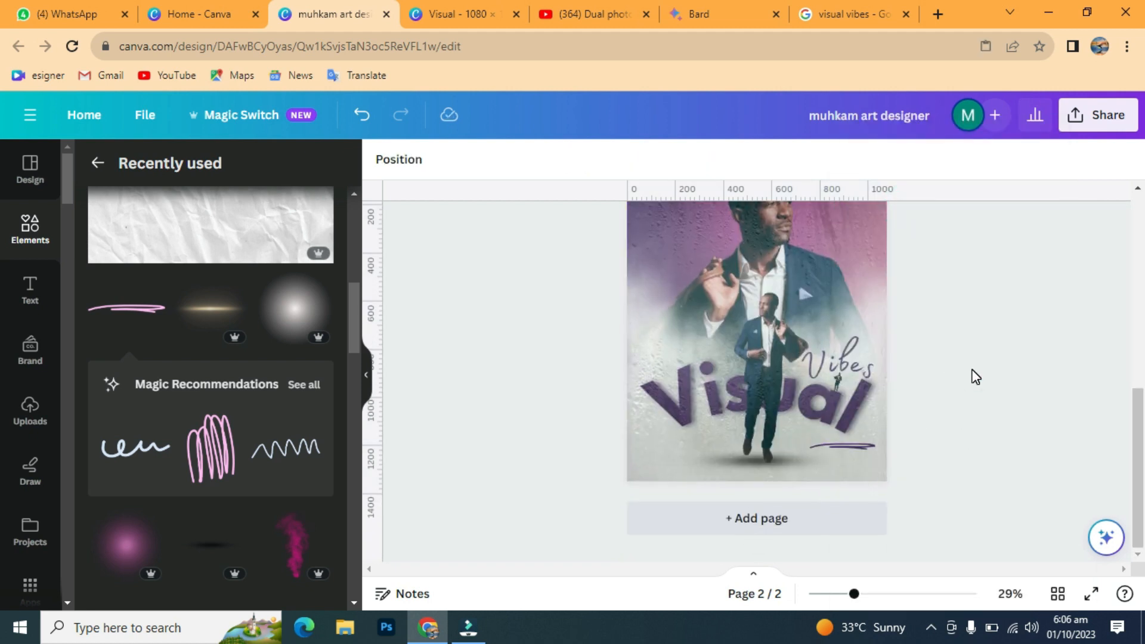
left_click(971, 372)
left_click(845, 443)
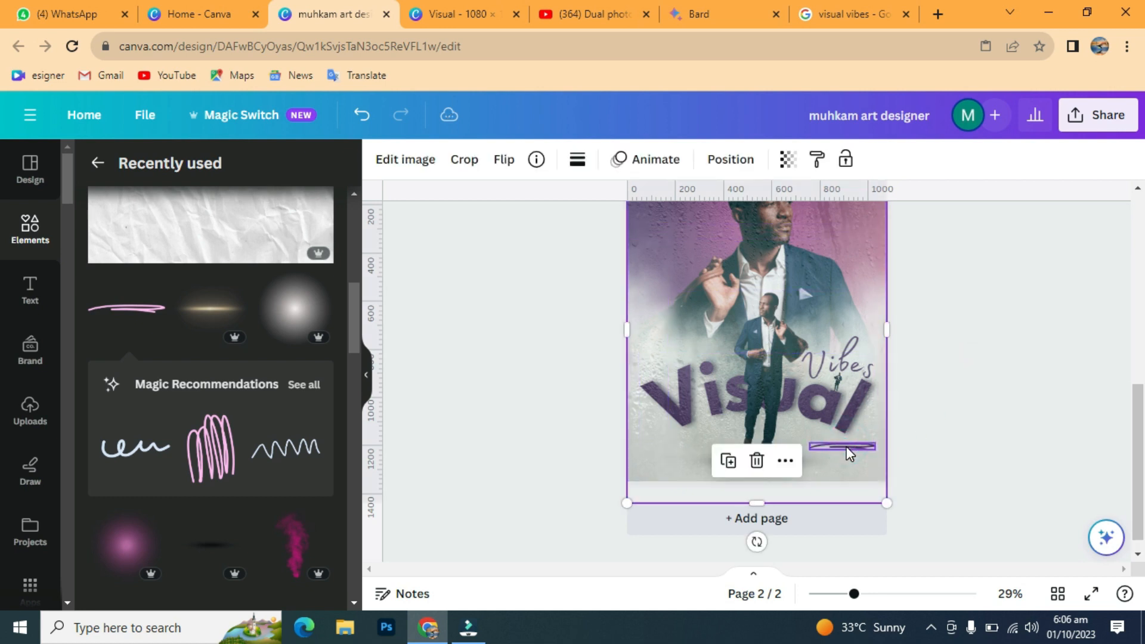
left_click(847, 448)
Step: Send the pen line on page 2 back two layers
left_click(748, 159)
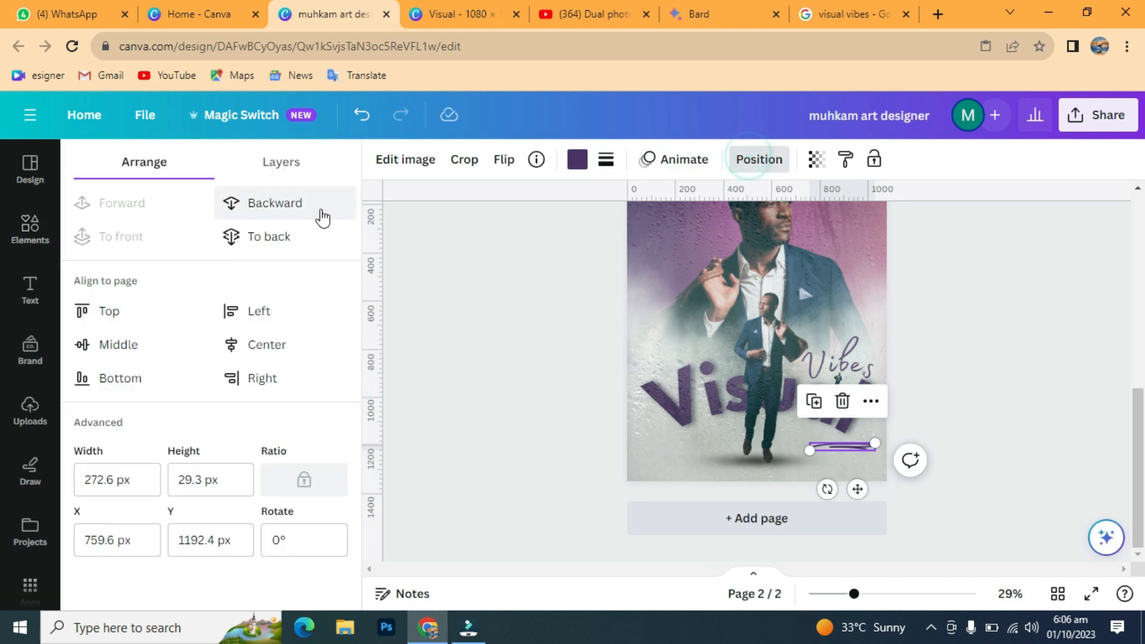
left_click(276, 209)
left_click(277, 210)
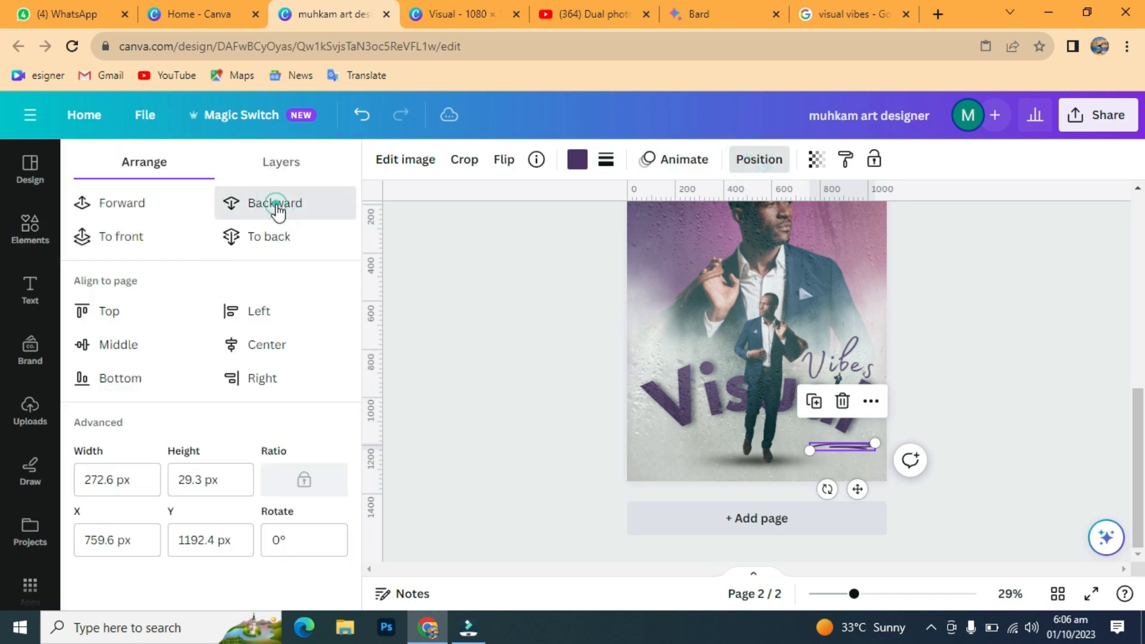
left_click(1049, 323)
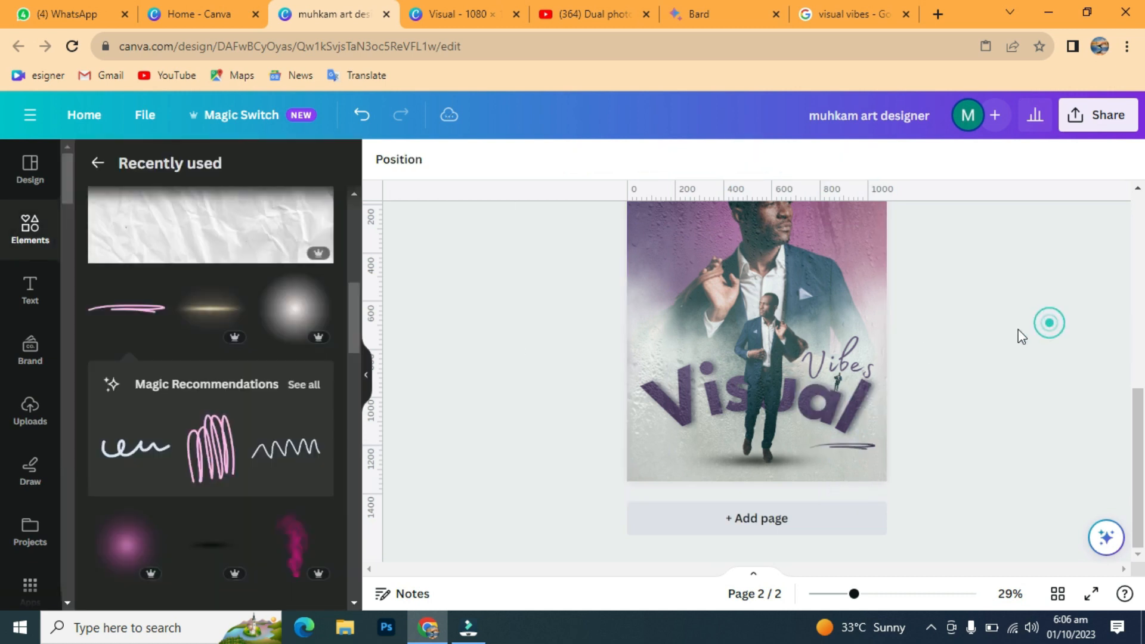
Step: Move the man figure layer above the foggy-glass overlay in the Layers list
left_click(767, 335)
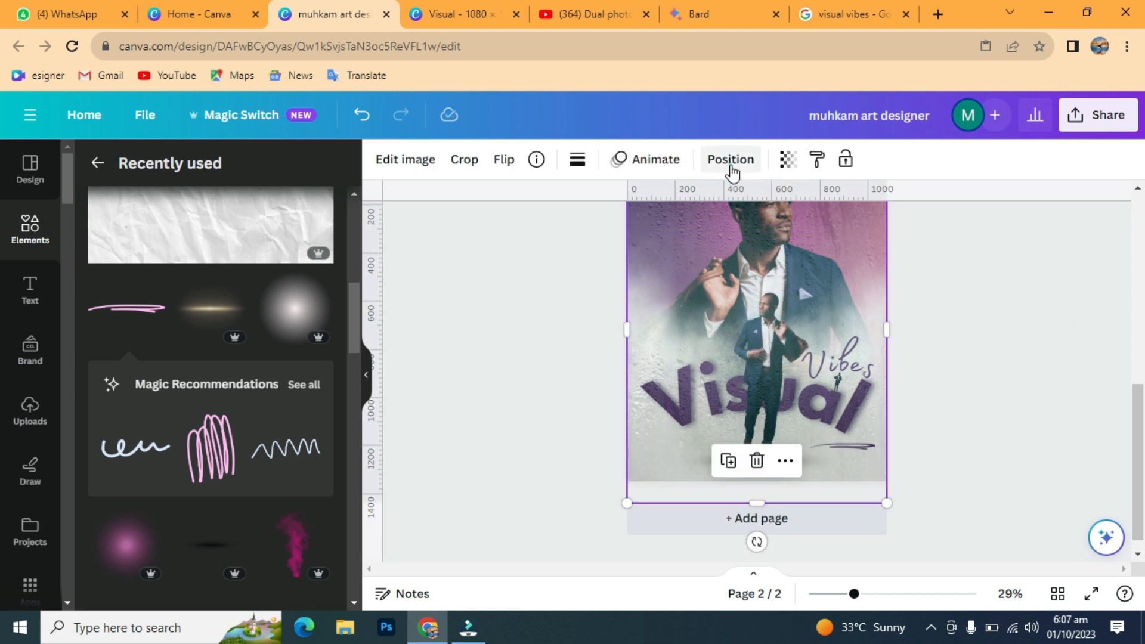
left_click(731, 169)
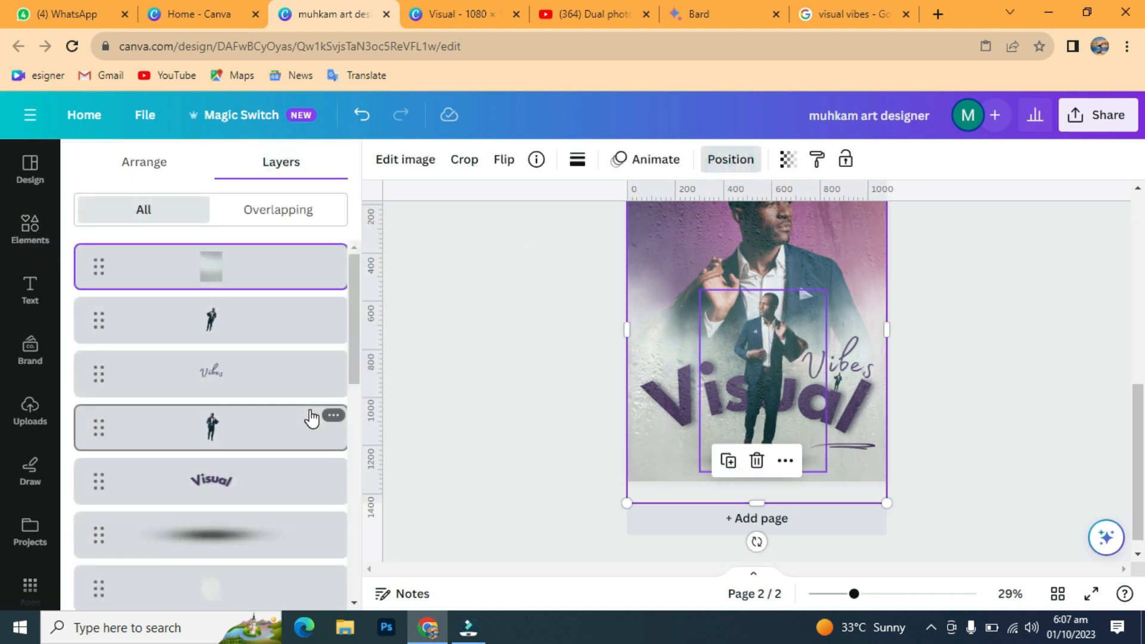
left_click(267, 427)
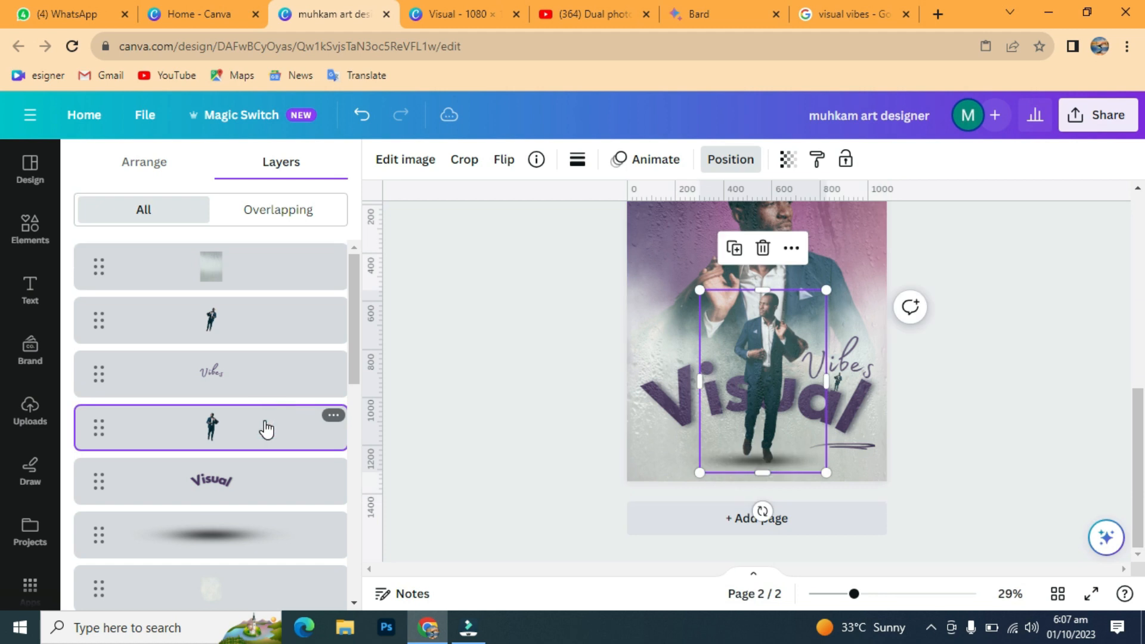
left_click_drag(253, 434, 257, 266)
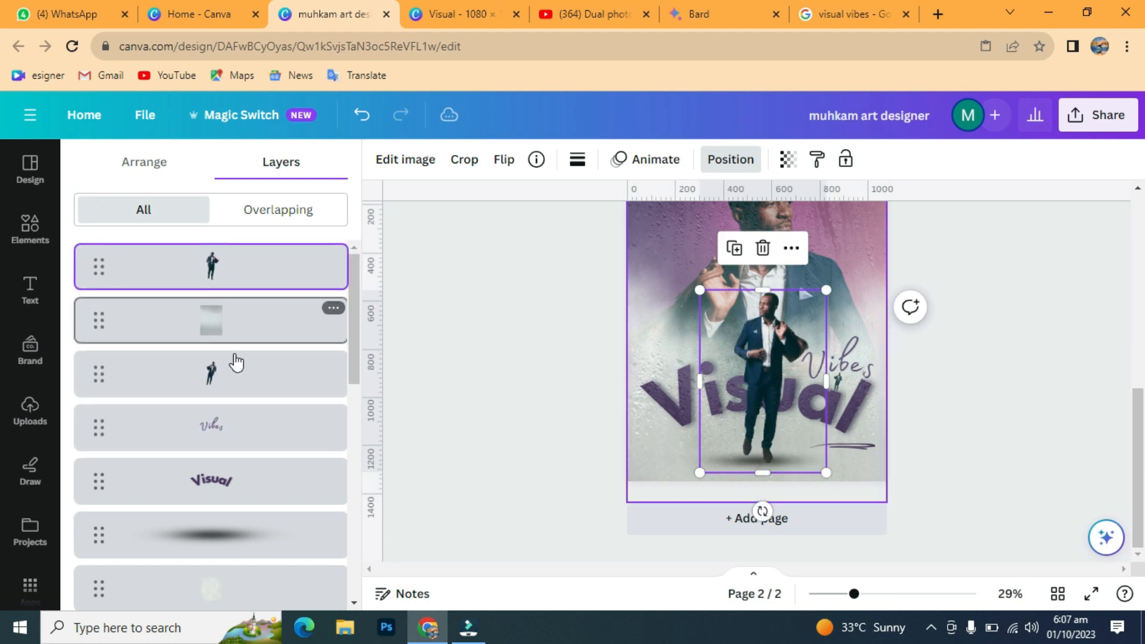
left_click(990, 285)
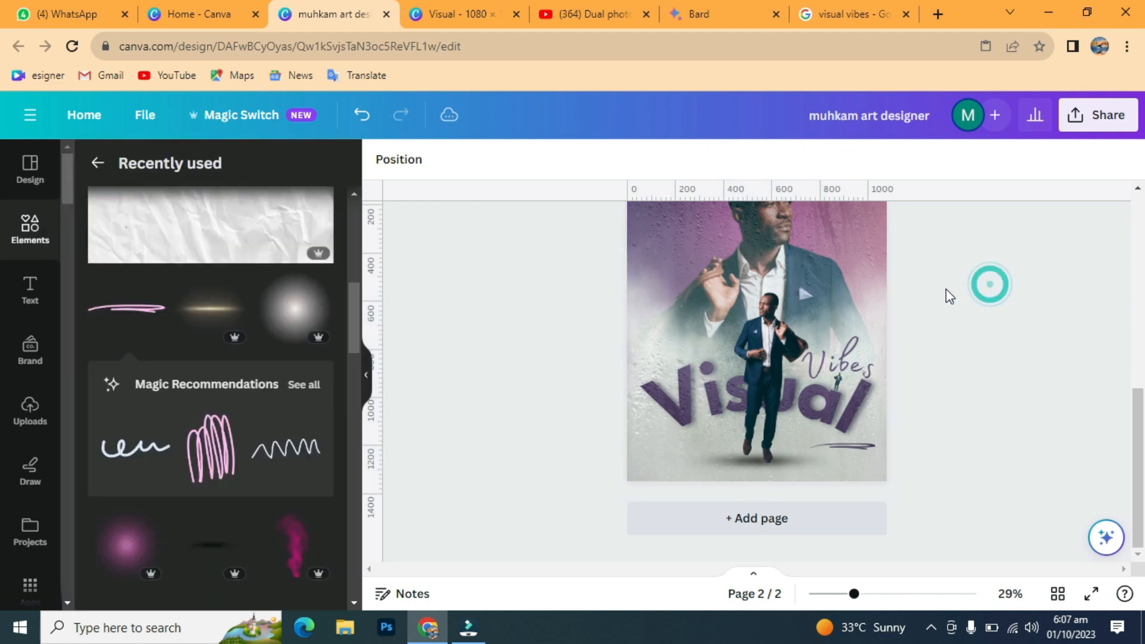
left_click_drag(1141, 534, 1085, 294)
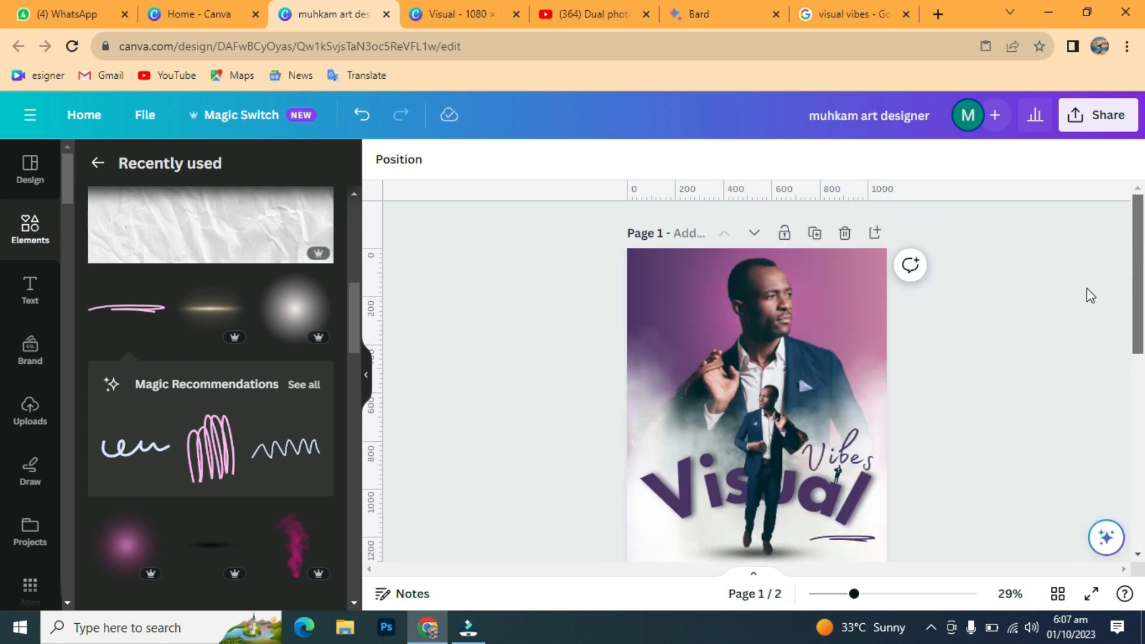